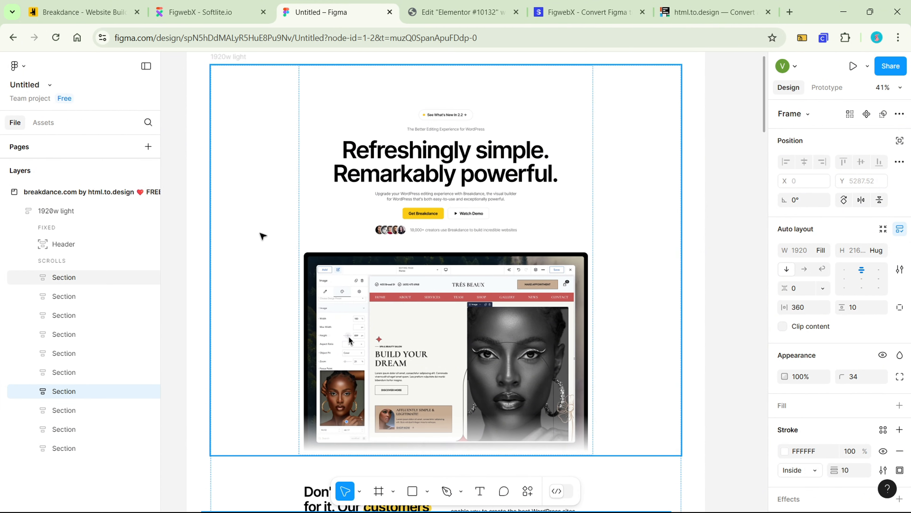
Switch from the Figma design to FigwebX and create a new project named Breakdance
ctrl+click(348, 87)
double_click(349, 88)
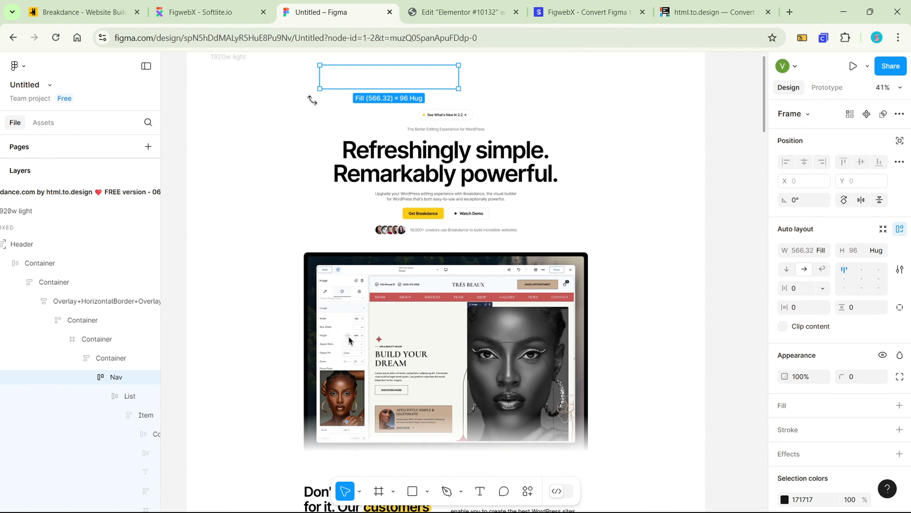
click(201, 12)
click(246, 189)
click(366, 268)
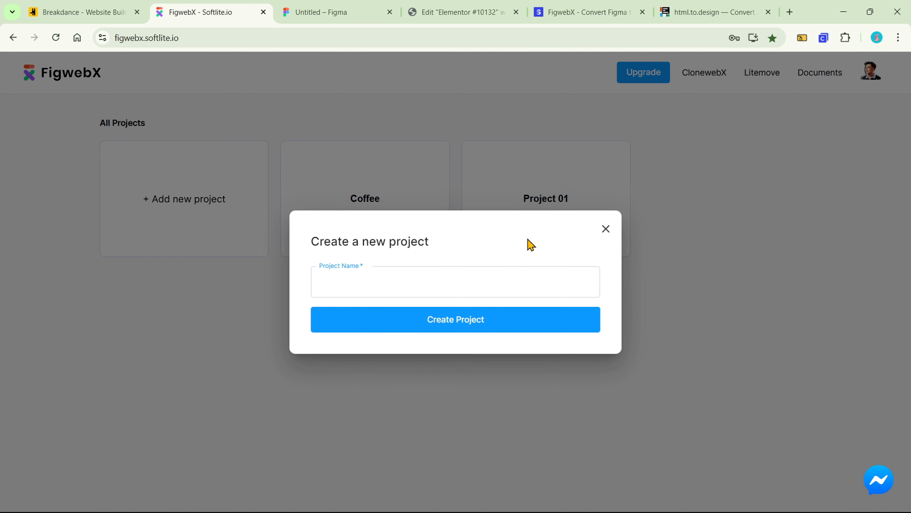
text(Breakdance)
click(523, 318)
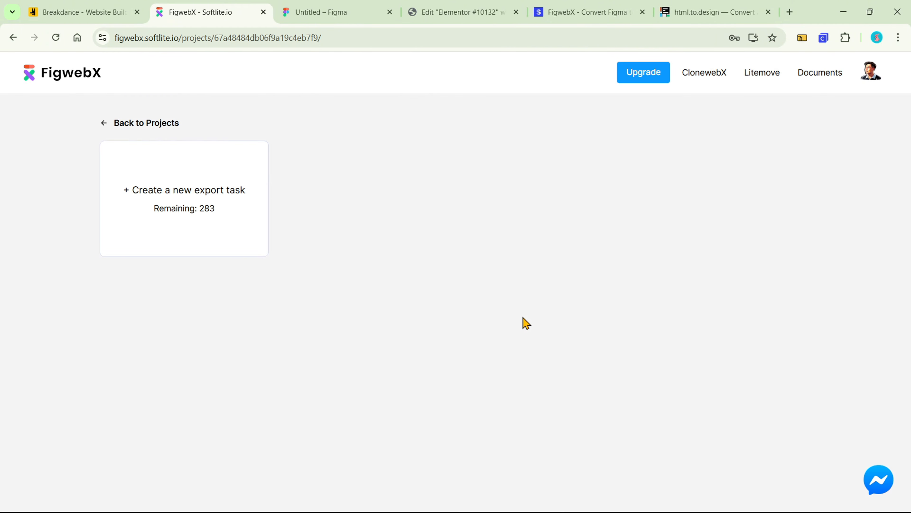
Create an export task from the copied Figma selection link for Elementor (3.10 or higher + Flex Container) and copy the completed export
click(240, 217)
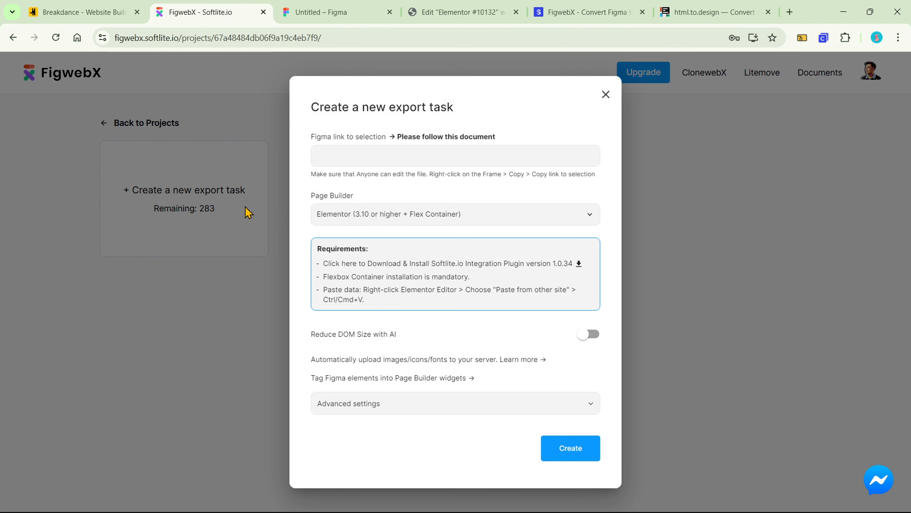
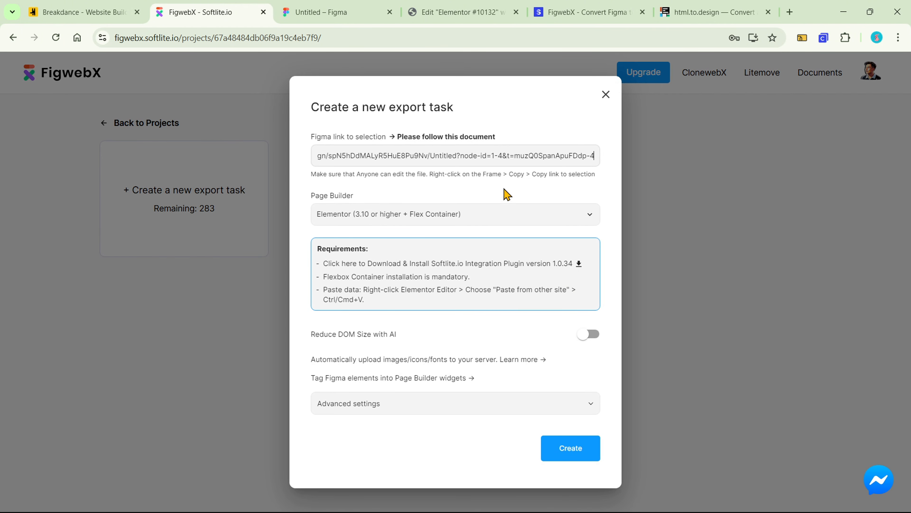
click(571, 447)
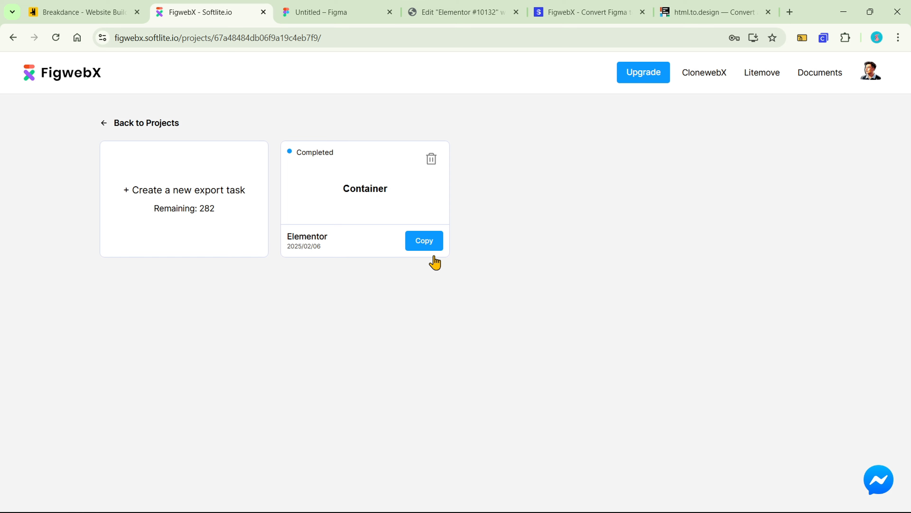
click(434, 246)
Switch to the Elementor editor and examine the widget types used for the imported hero's headings, description, two buttons and large image
click(459, 18)
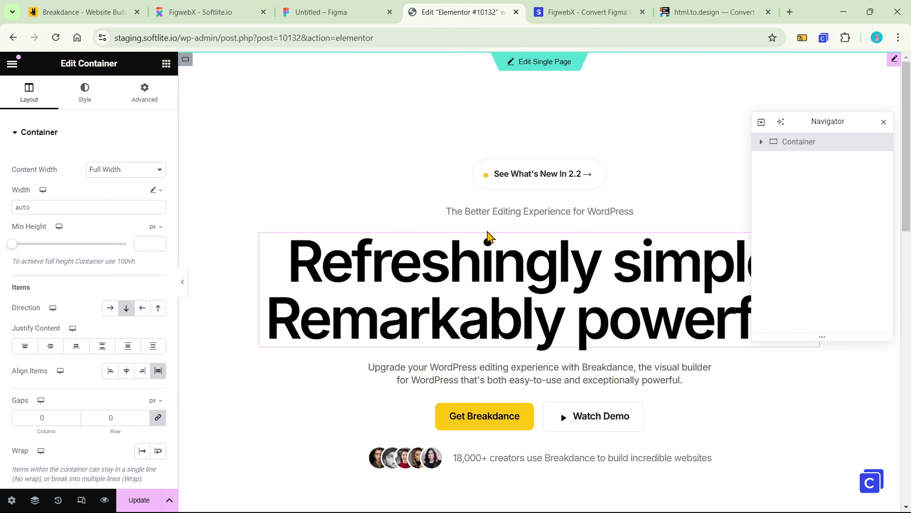
scroll(305, 159, down, 12)
scroll(305, 330, up, 10)
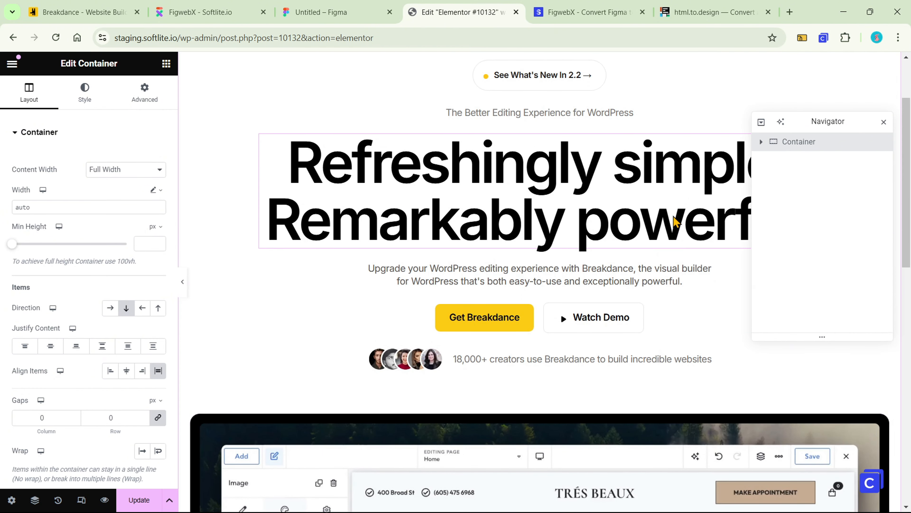
click(674, 221)
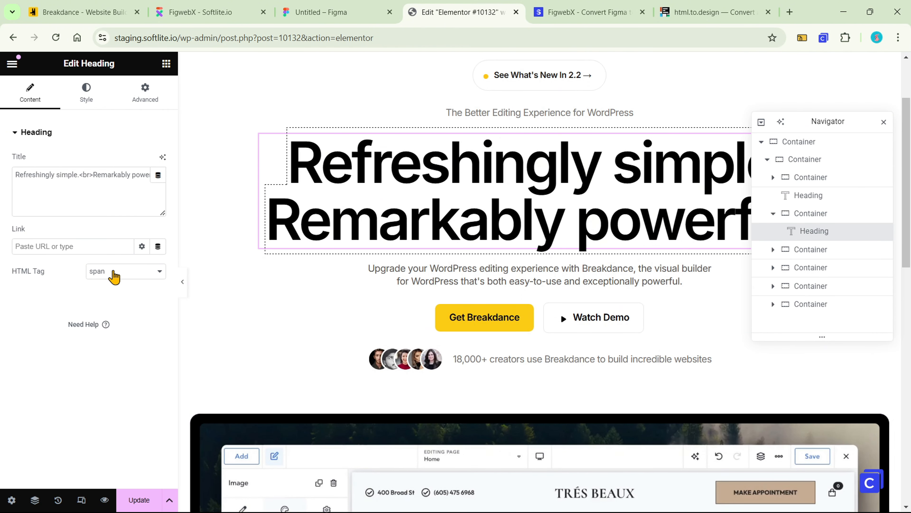
click(433, 283)
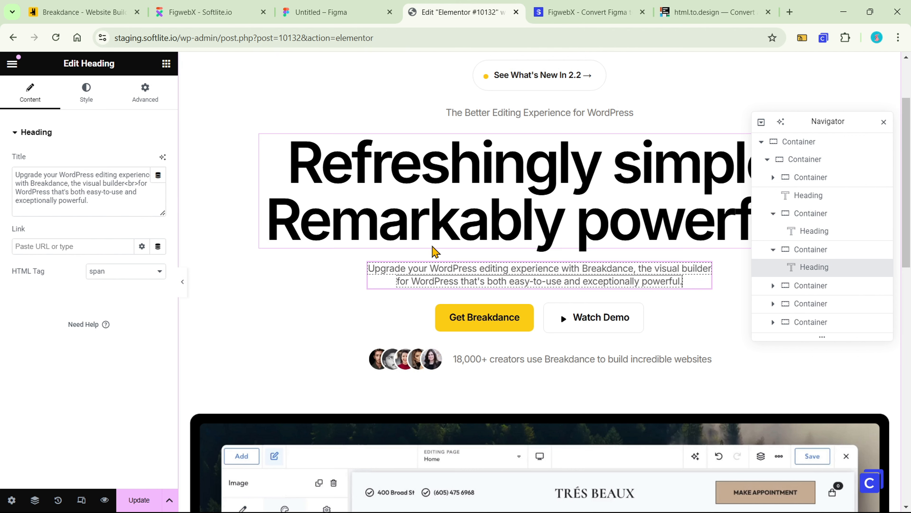
scroll(430, 284, down, 3)
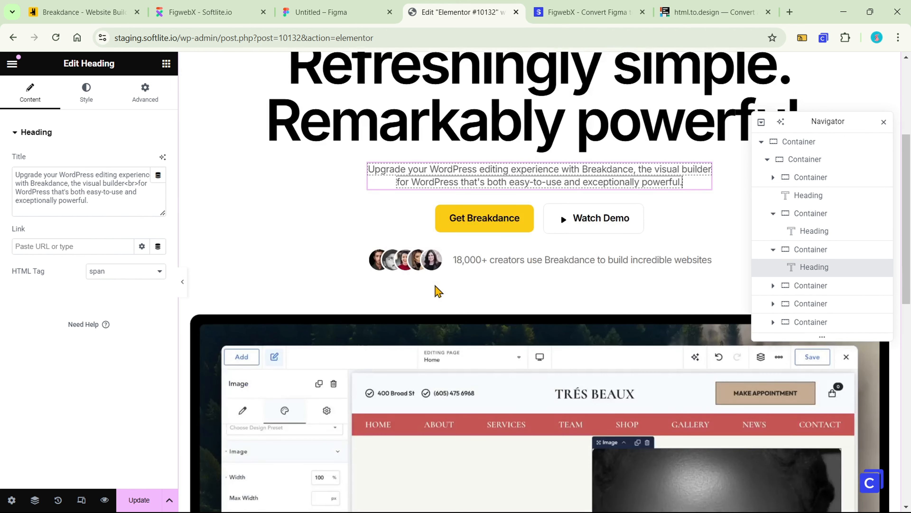
click(507, 220)
scroll(797, 228, down, 2)
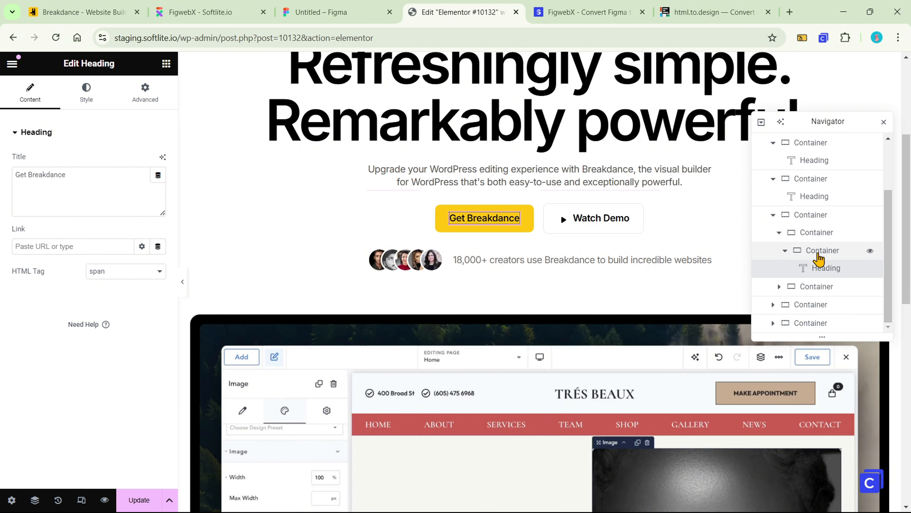
click(574, 216)
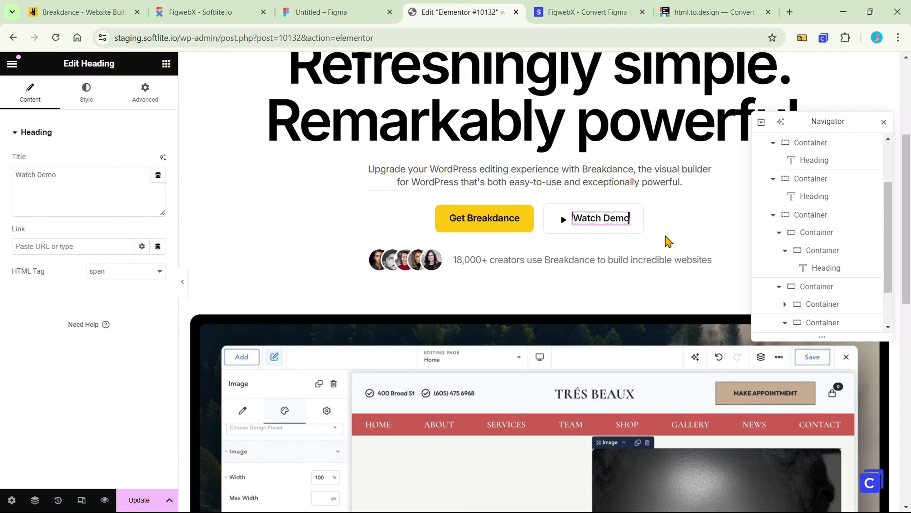
scroll(665, 252, down, 3)
click(667, 254)
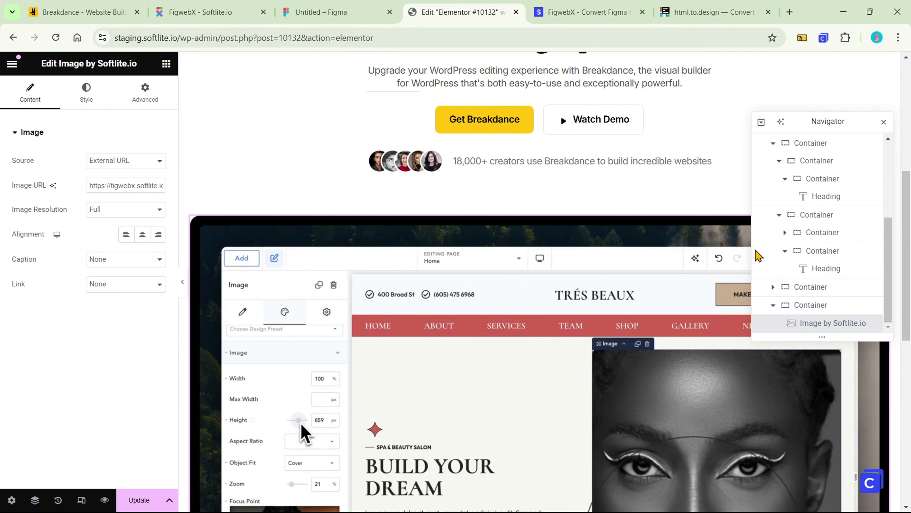
scroll(616, 285, down, 6)
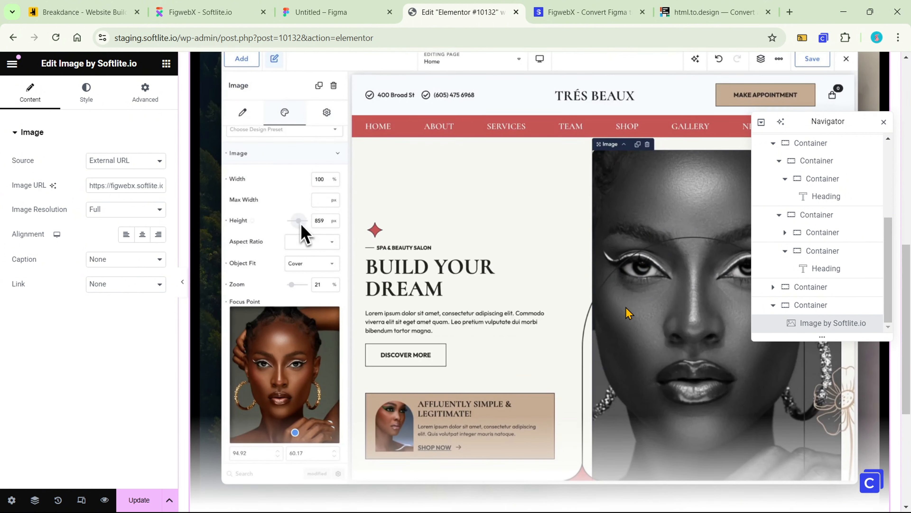
scroll(607, 301, down, 3)
scroll(612, 298, up, 6)
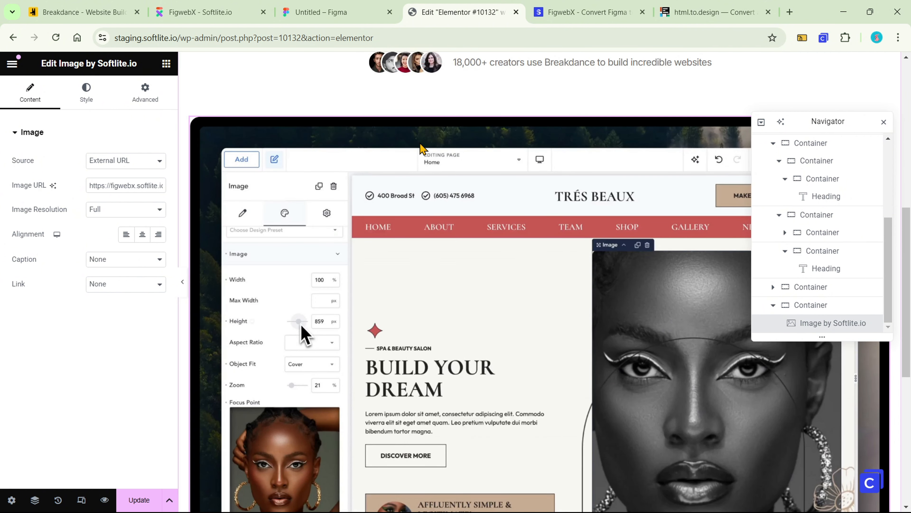
Switch back to the Figma design, search the plugins for figwebx, and run FigwebX Optimization Design
click(368, 11)
right_click(711, 168)
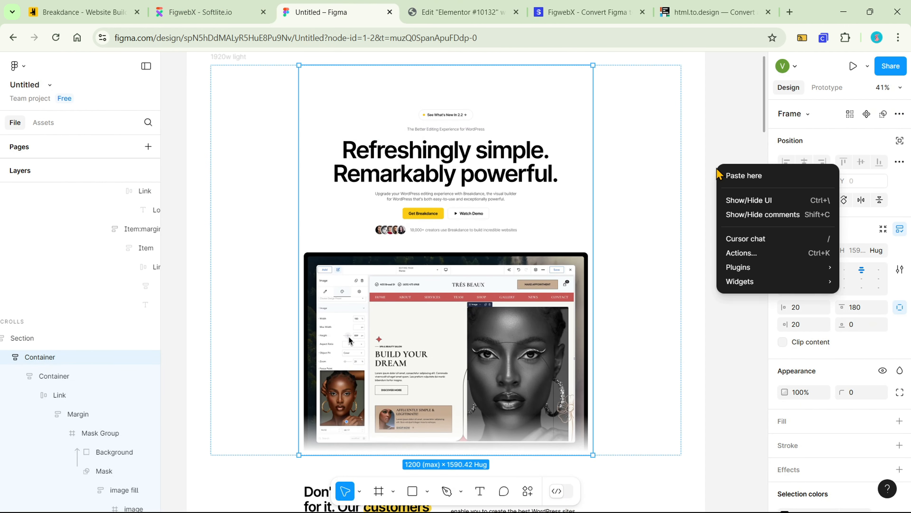
mouse_move(736, 272)
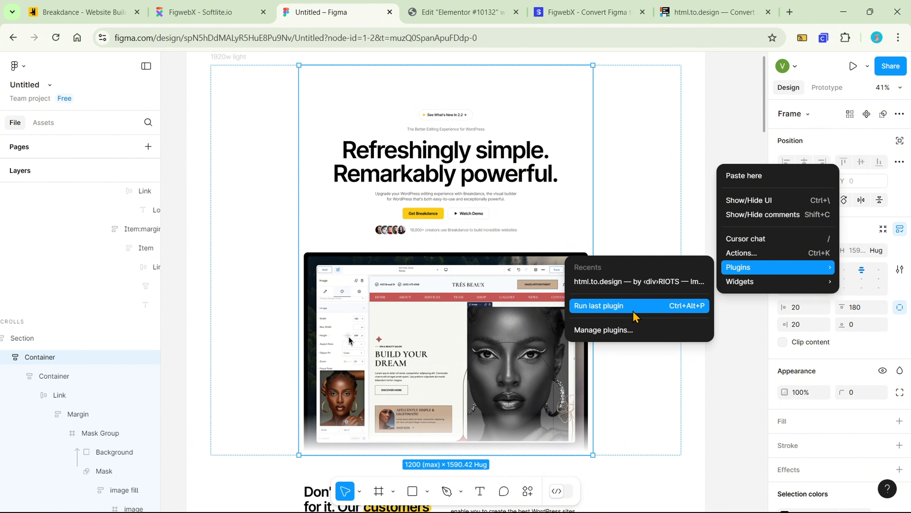
click(628, 330)
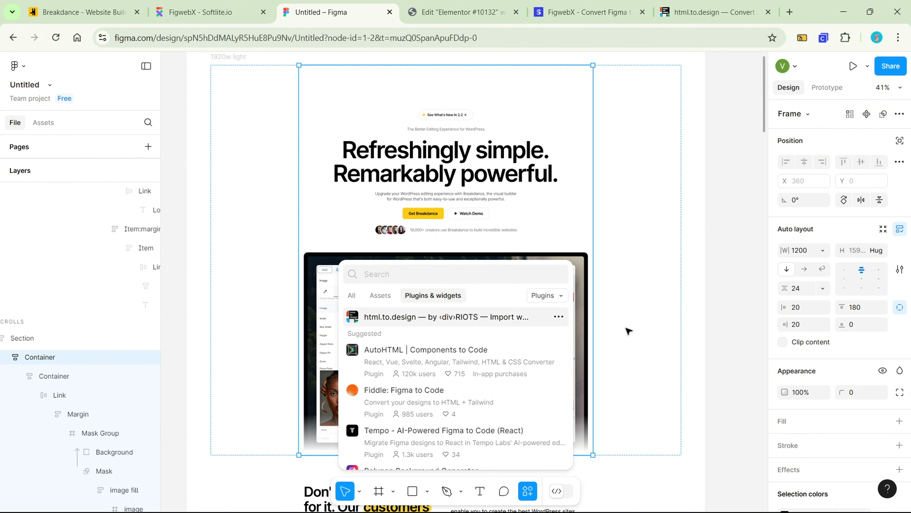
text(figwe)
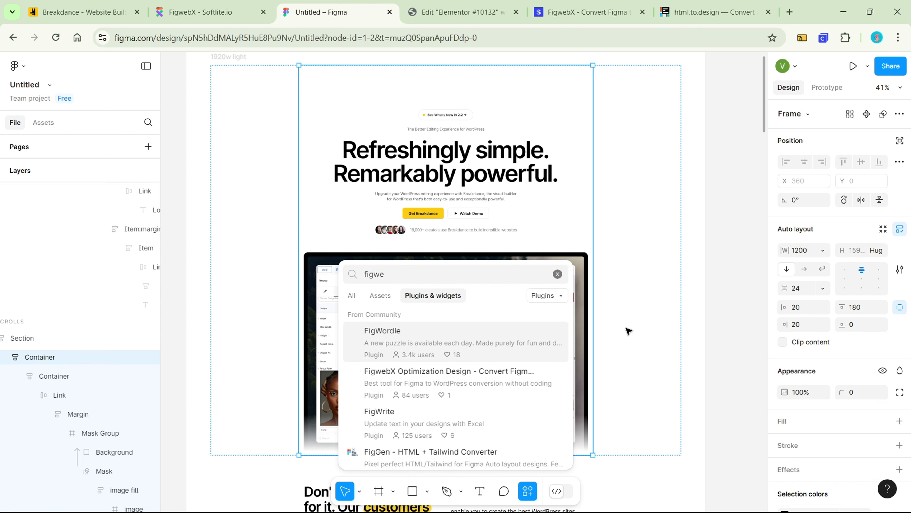
text(bx)
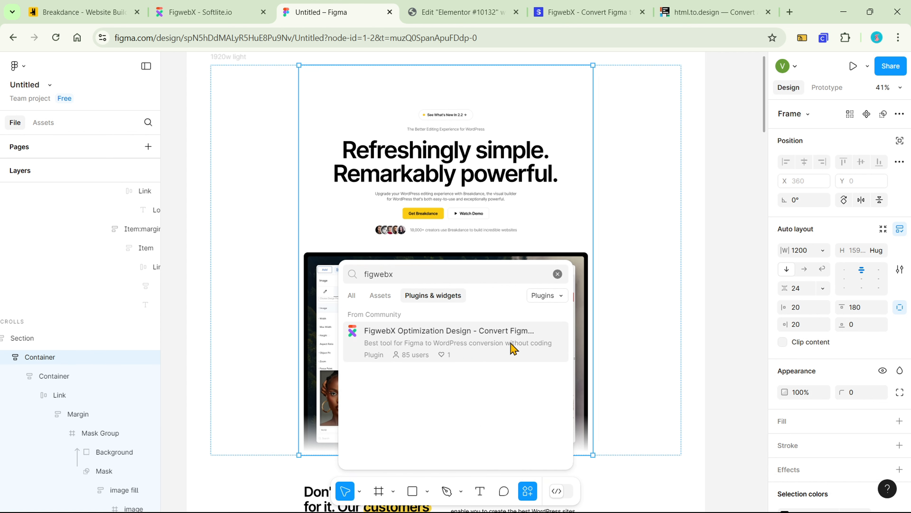
click(511, 348)
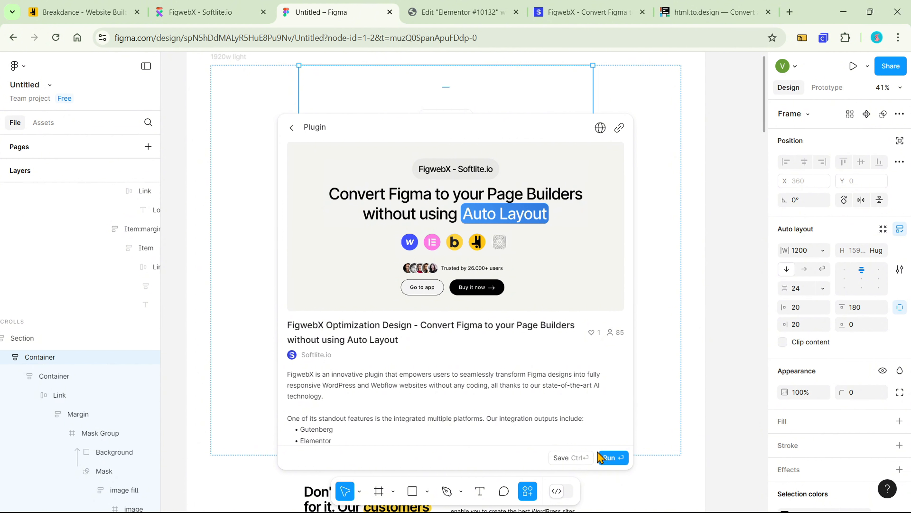
click(613, 458)
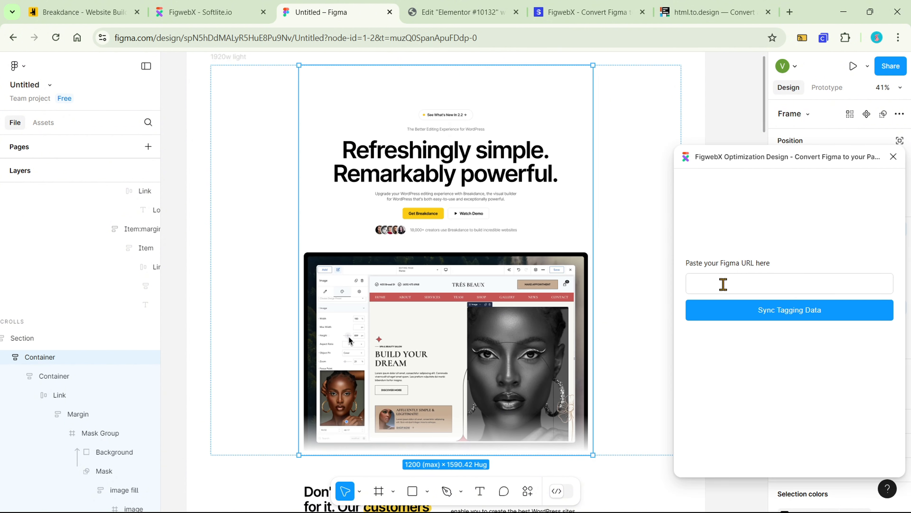
Select the hero Section frame and run the FigwebX Optimization Design plugin again from the recent plugins
right_click(650, 198)
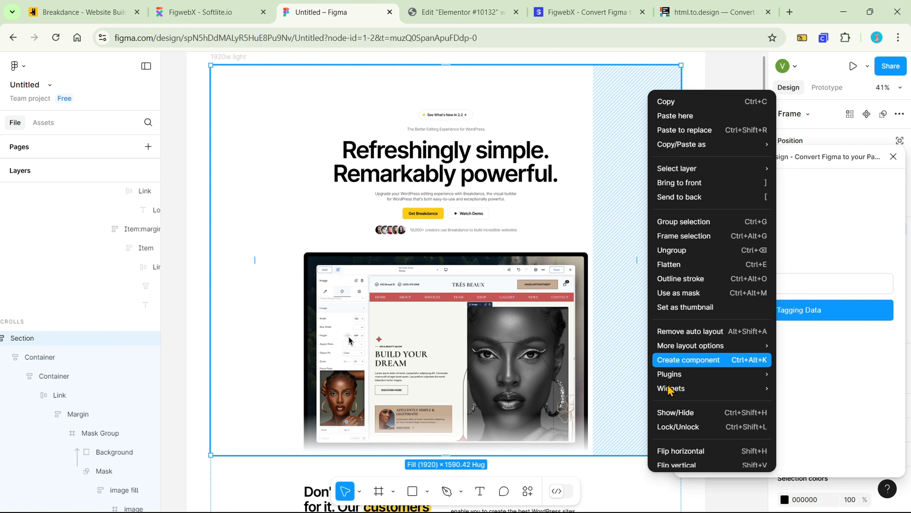
mouse_move(669, 388)
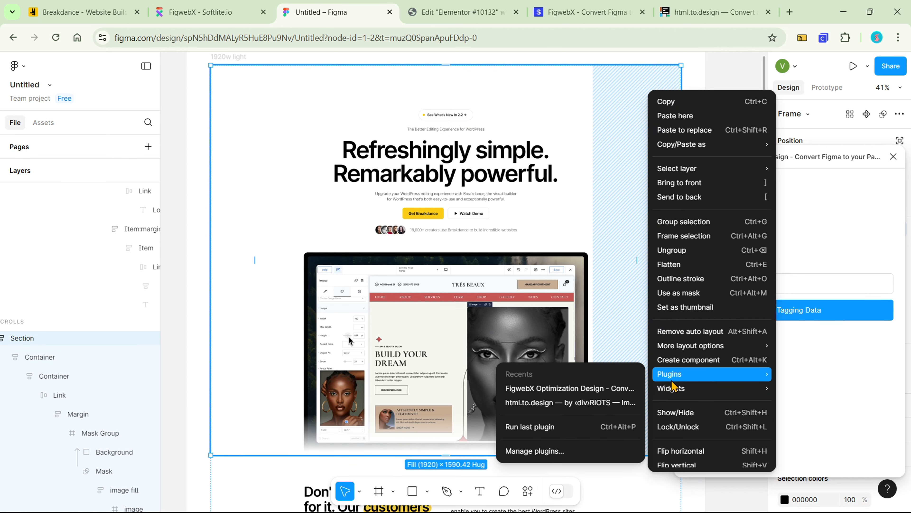
click(610, 391)
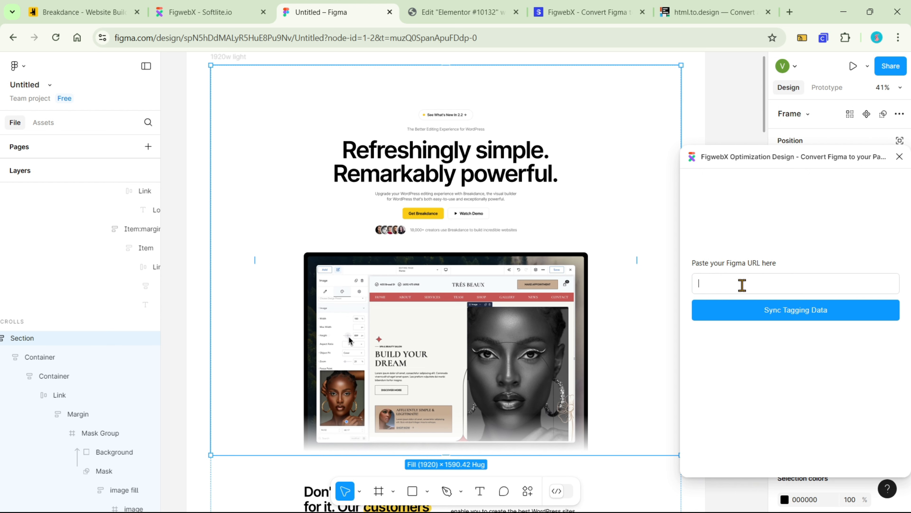
Copy the Figma design's share link and sync the tagging data with that URL in the FigwebX plugin
click(890, 66)
click(545, 136)
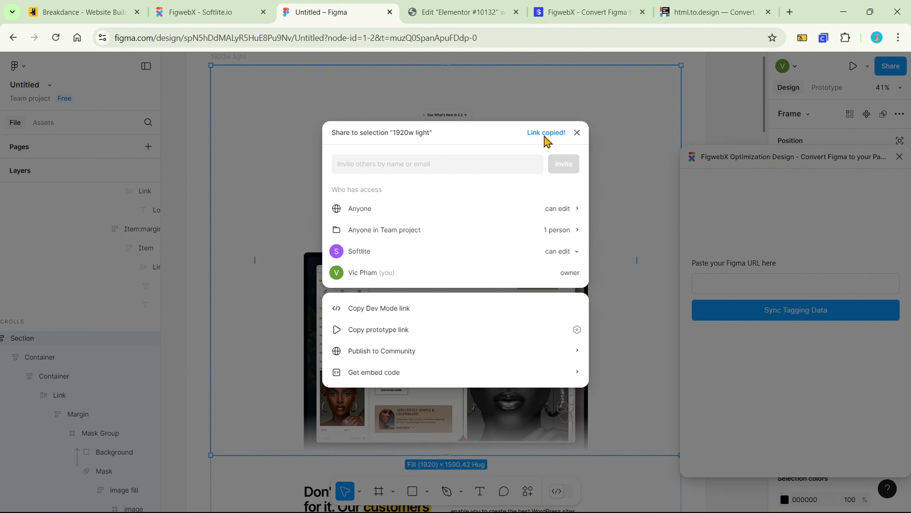
click(719, 283)
key(ctrl+v)
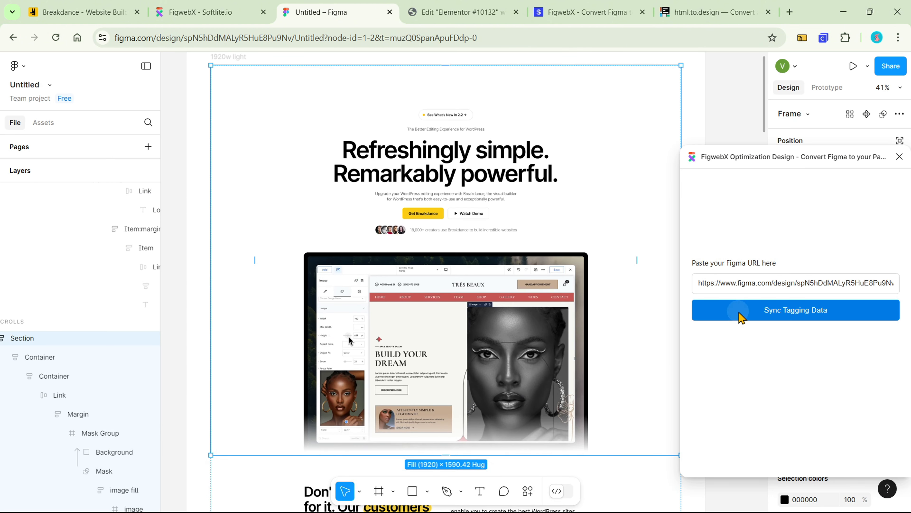
click(739, 315)
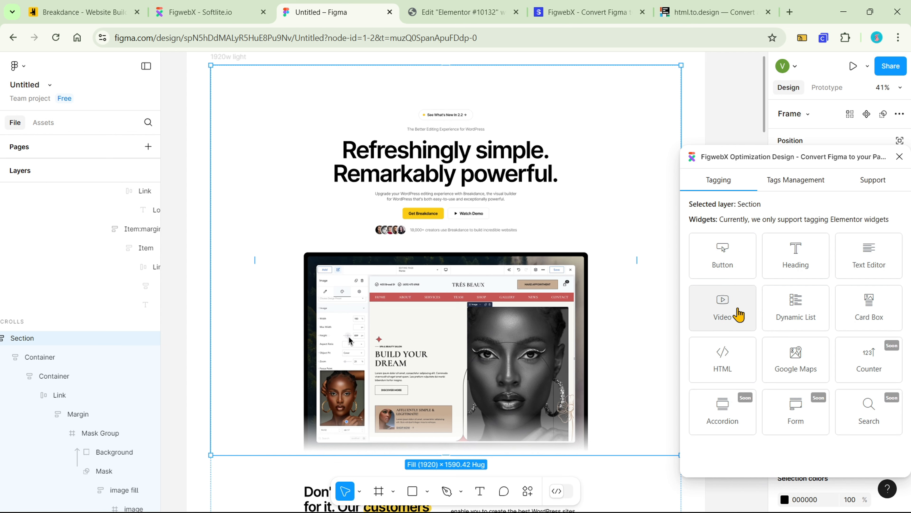
Tag the "Refreshingly simple. Remarkably powerful." text layer as a Heading widget with HTML tag H2 and save the tag
scroll(518, 164, up, 2)
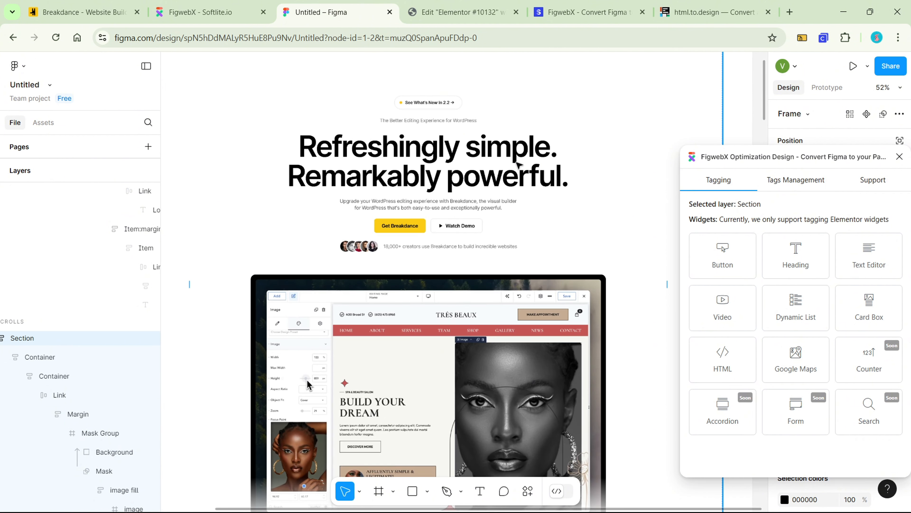
click(518, 164)
double_click(517, 164)
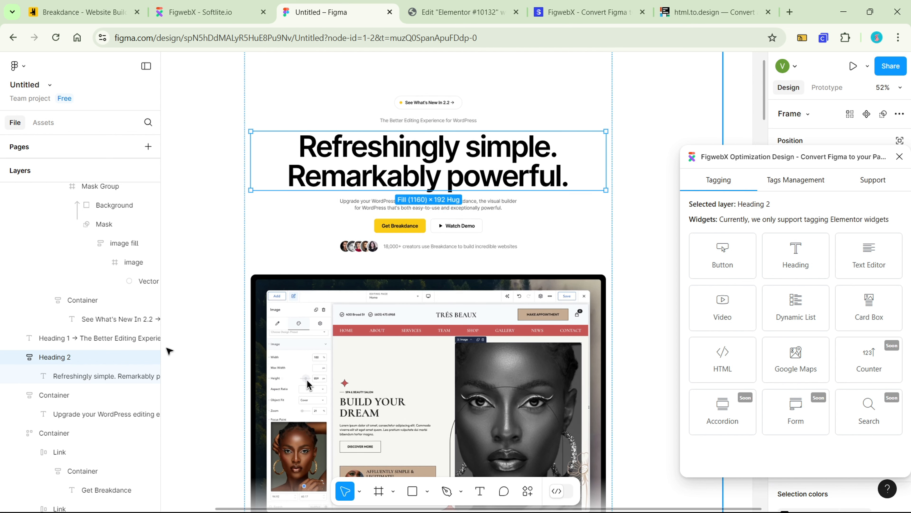
click(123, 379)
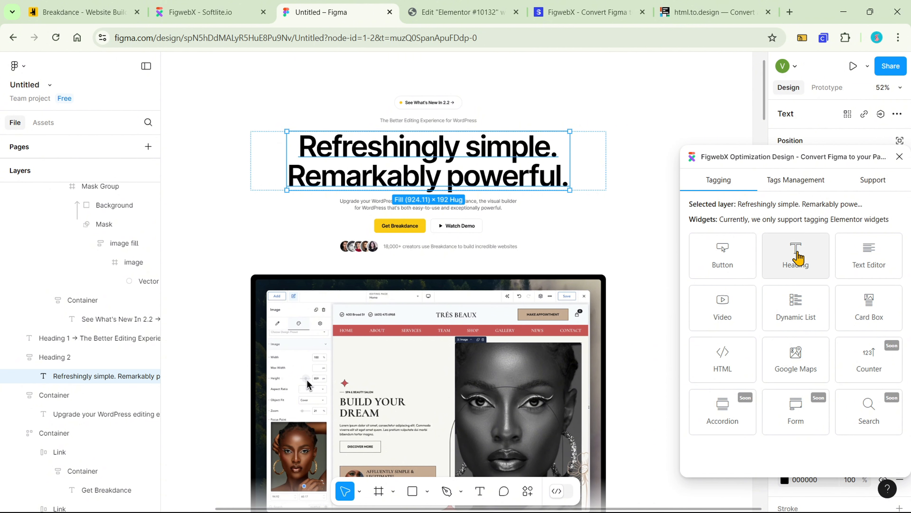
click(798, 257)
click(798, 257)
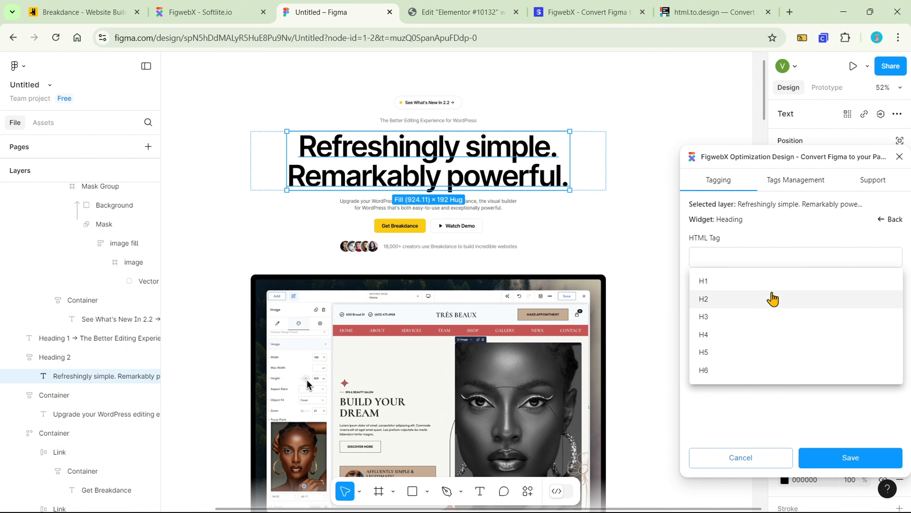
click(771, 297)
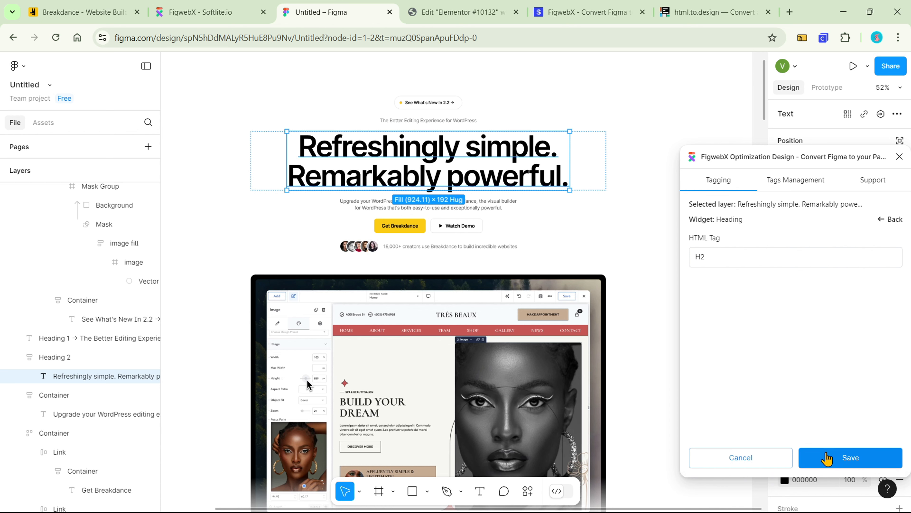
click(825, 457)
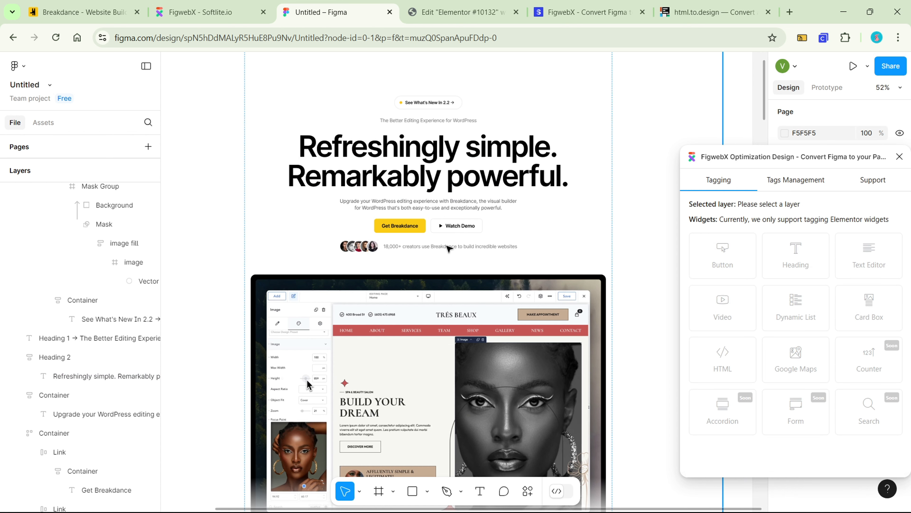
Tag the Get Breakdance Link layer as a Button widget with text layer Get Breakdance and link #products, and save the tag
scroll(424, 238, up, 2)
scroll(412, 313, down, 2)
click(416, 231)
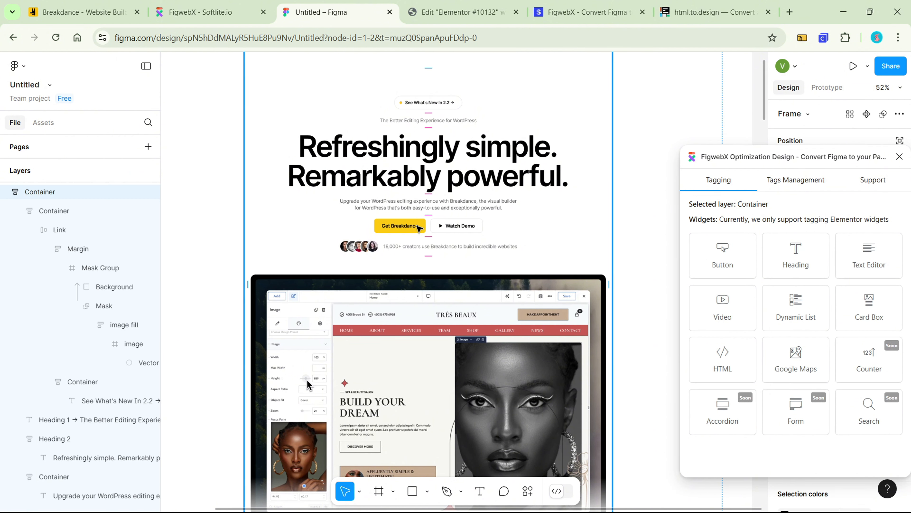
click(417, 229)
click(418, 229)
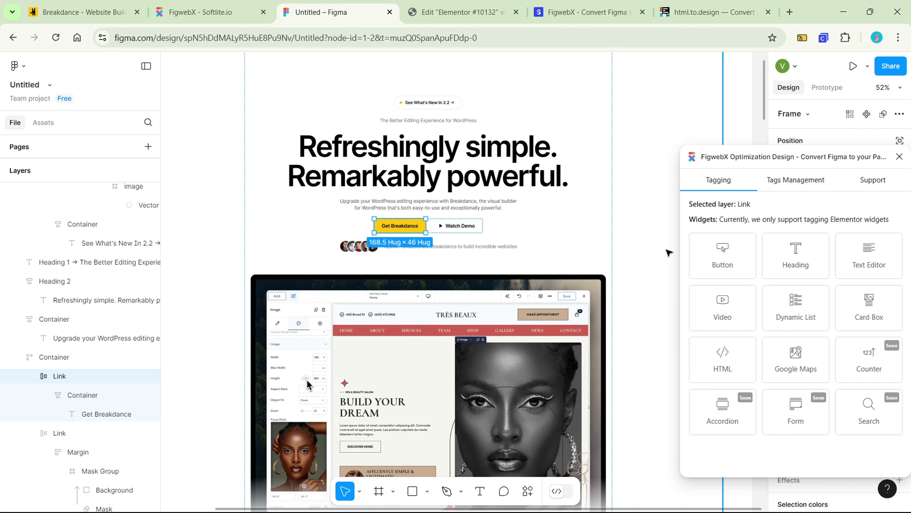
click(722, 255)
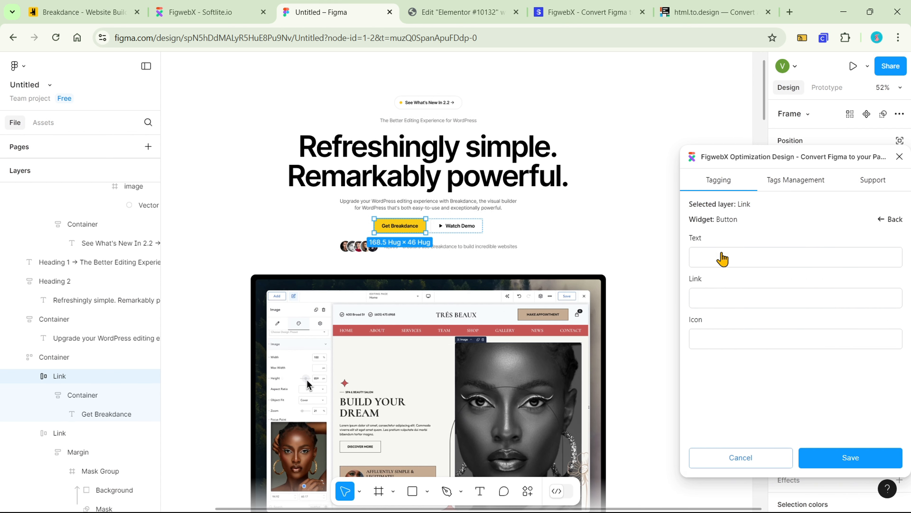
click(769, 261)
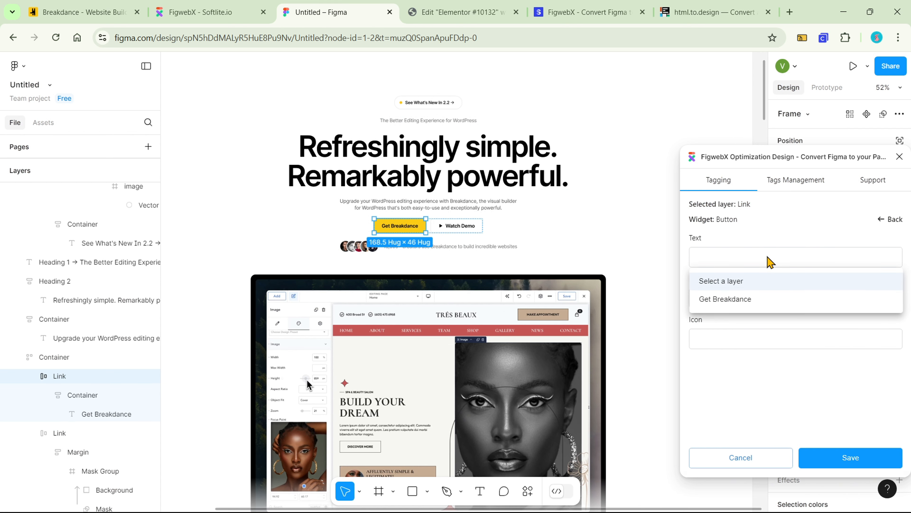
click(778, 300)
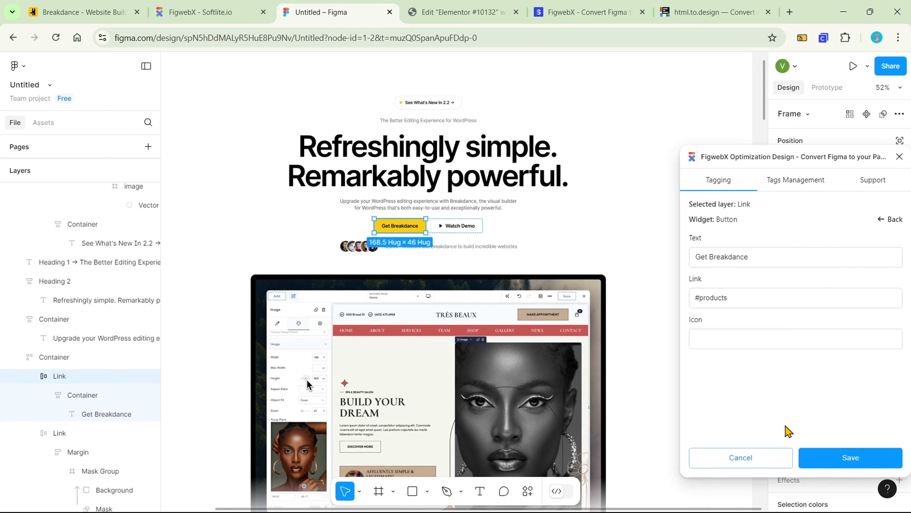
click(820, 453)
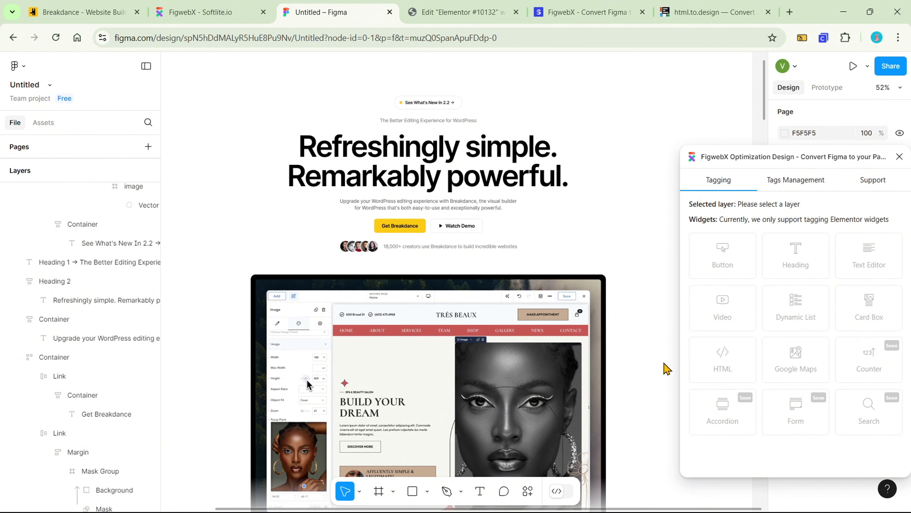
Tag the Watch Demo Link layer as a Button widget with text Watch Demo, link #demo and icon Vector, and save the tag
scroll(499, 233, up, 3)
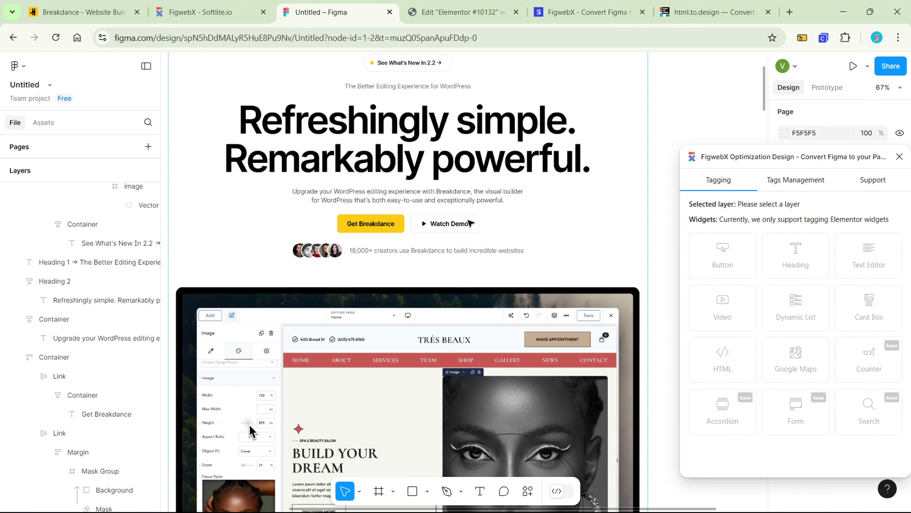
double_click(468, 220)
double_click(469, 220)
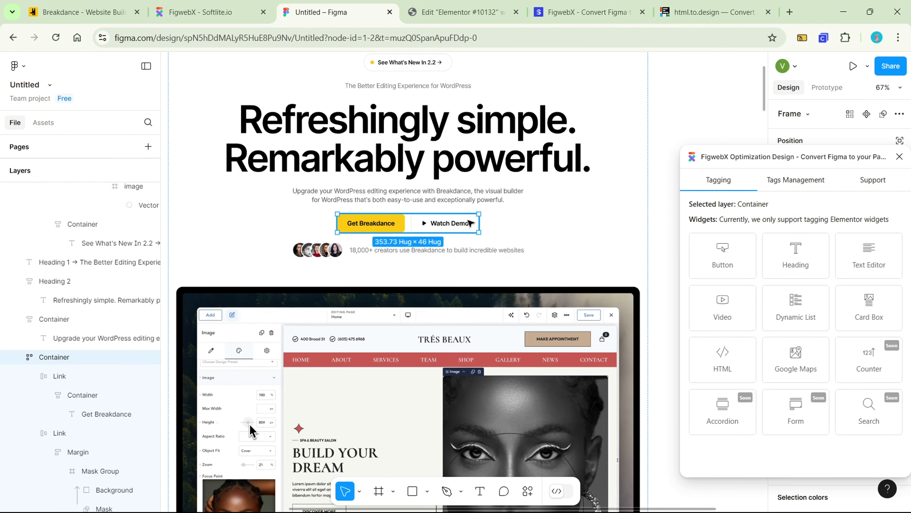
double_click(470, 224)
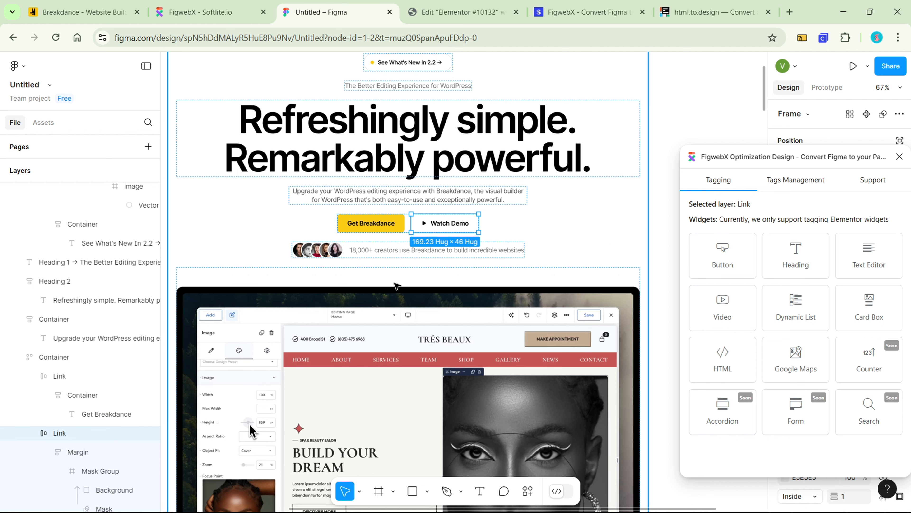
scroll(117, 443, down, 5)
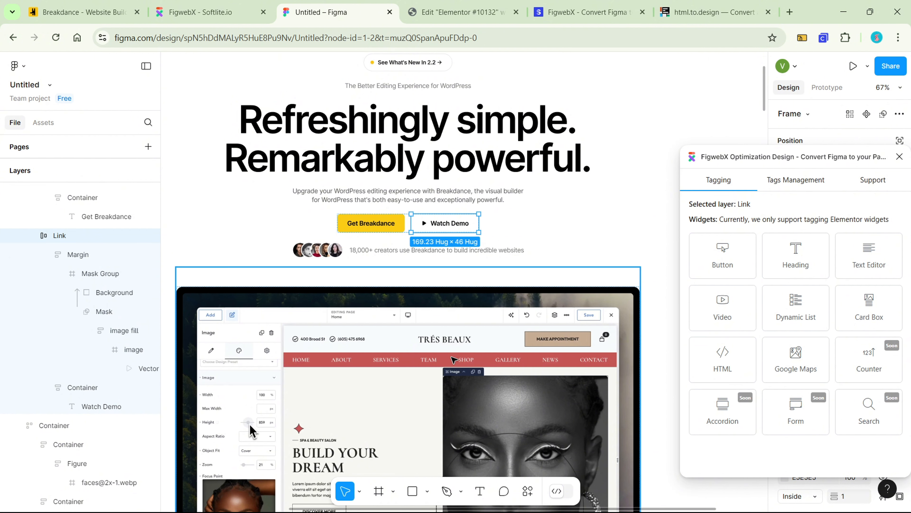
click(724, 274)
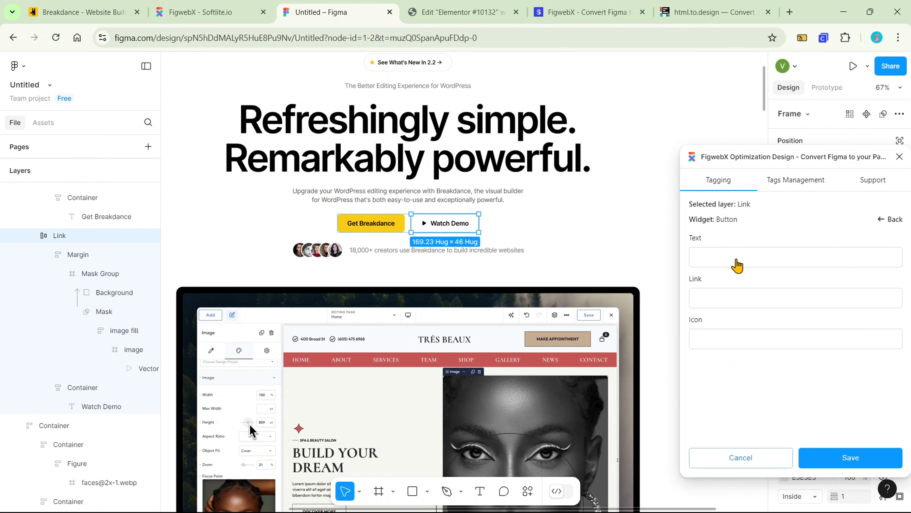
click(737, 264)
click(734, 300)
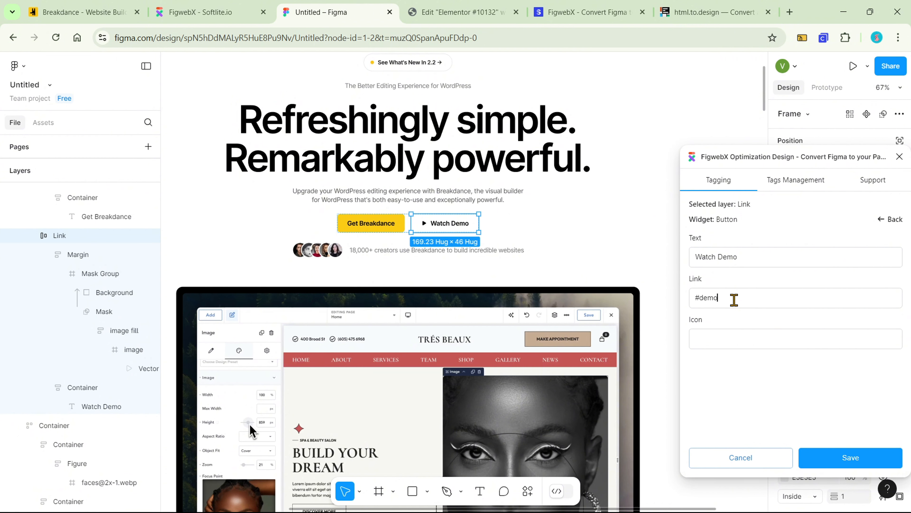
click(736, 339)
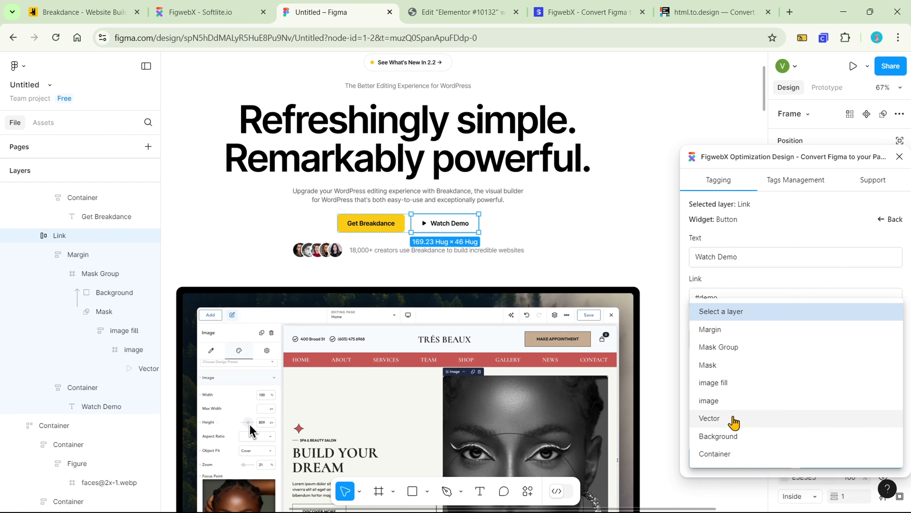
click(733, 419)
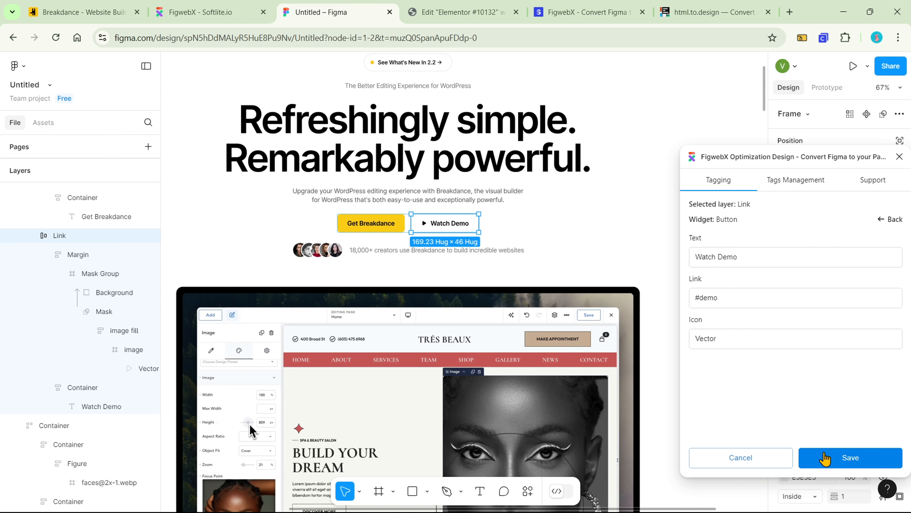
click(824, 457)
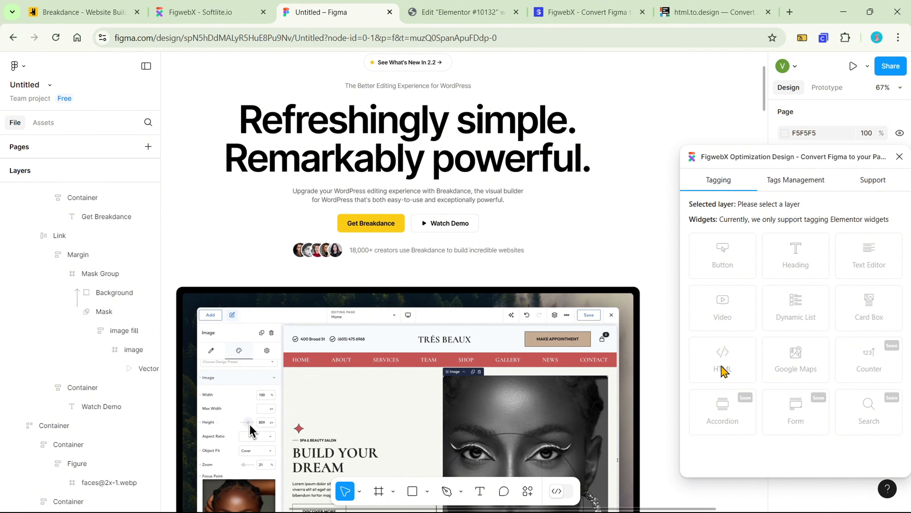
Tag the Background layer holding Designing-Stuff.mp4 below the hero text as a Video widget and save the tag
scroll(642, 325, down, 2)
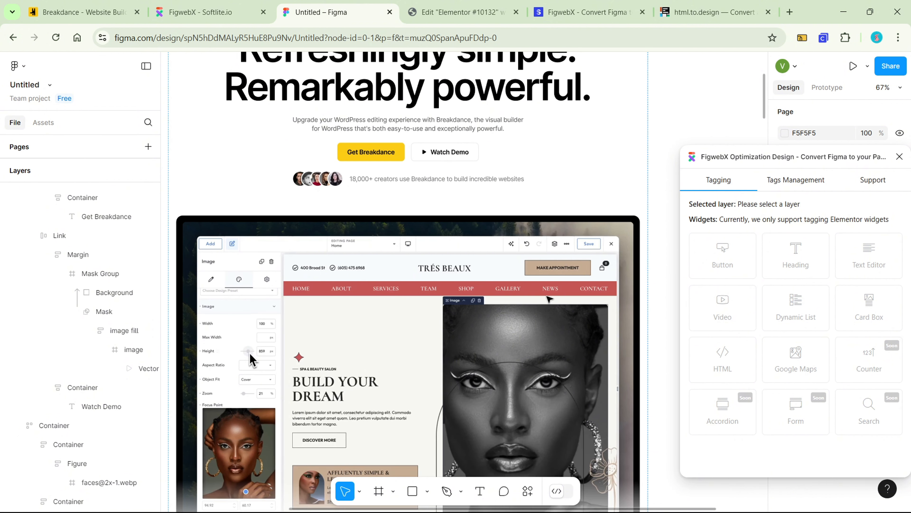
scroll(548, 301, down, 2)
click(543, 277)
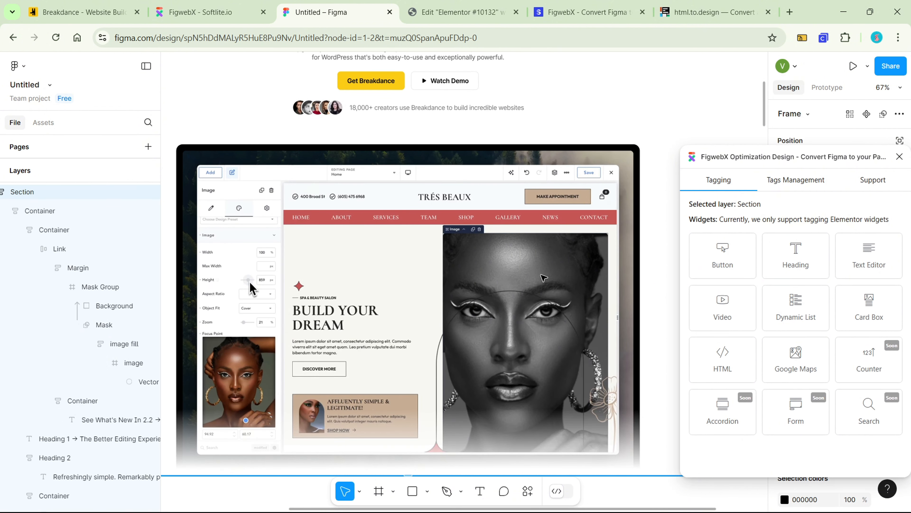
double_click(542, 275)
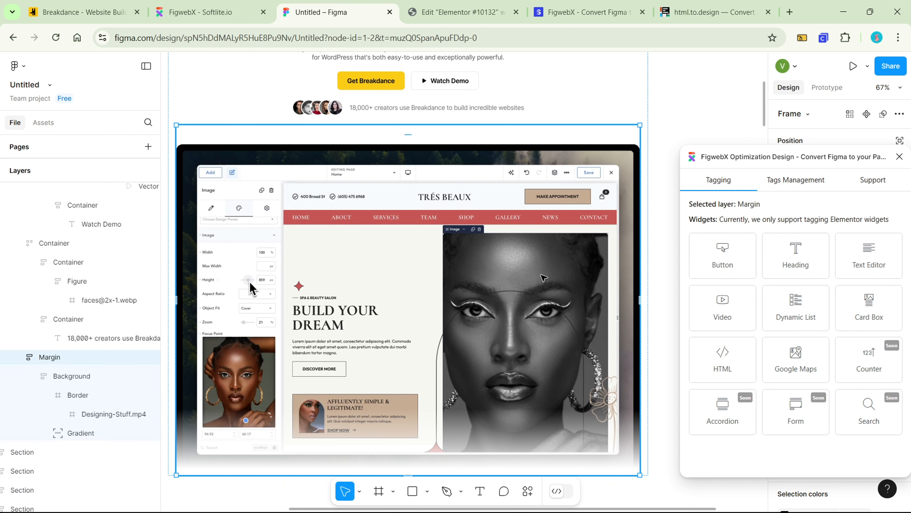
double_click(541, 274)
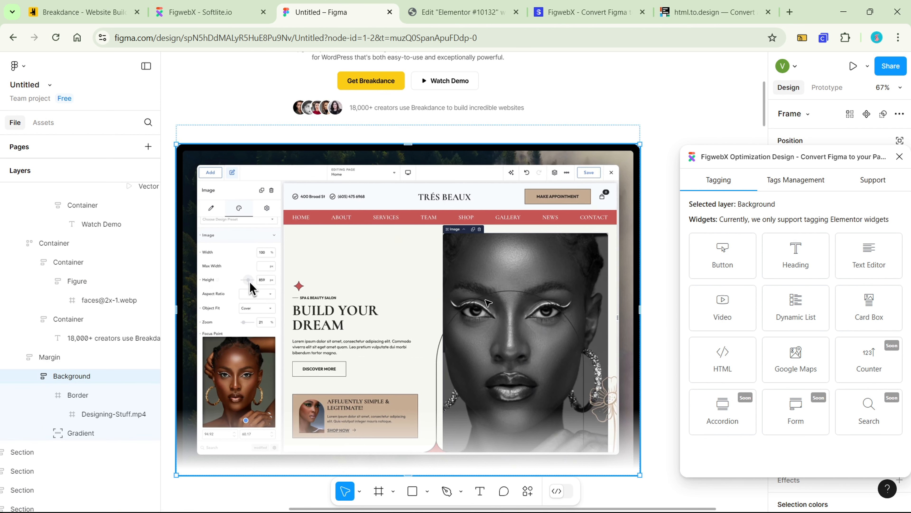
click(705, 316)
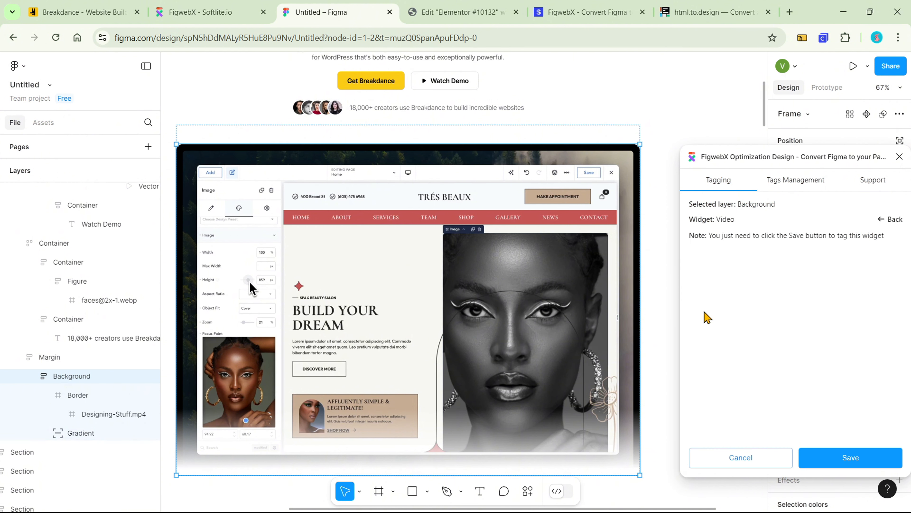
click(834, 458)
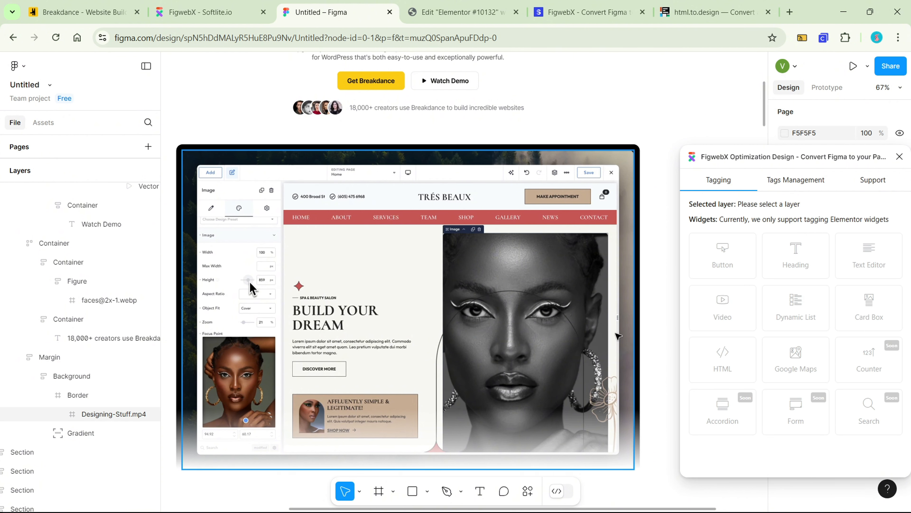
Select the hero section's outer Container frame and copy its link to selection
ctrl+scroll(616, 333, down, 1)
scroll(633, 310, up, 1)
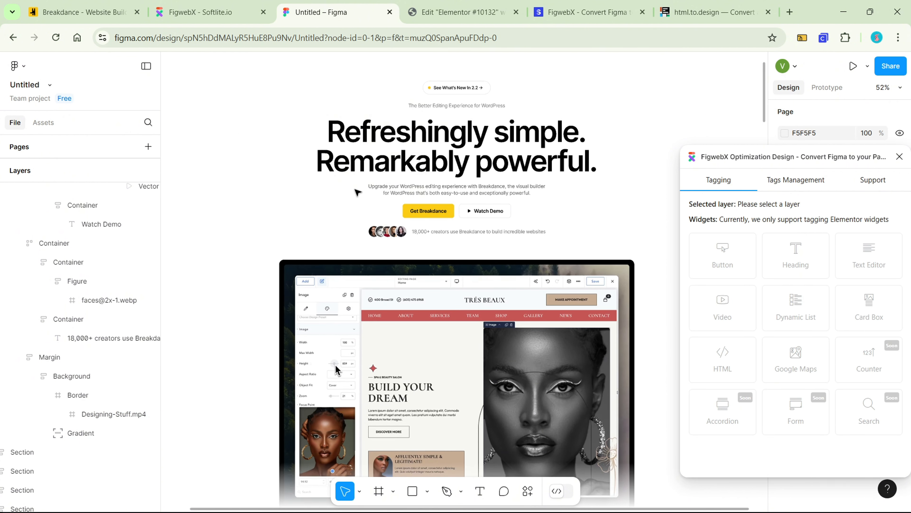
click(297, 137)
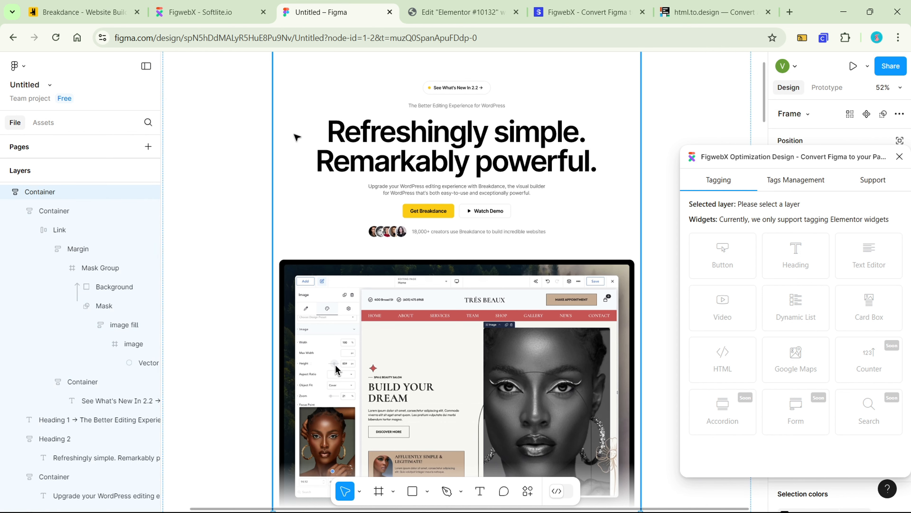
scroll(297, 136, up, 2)
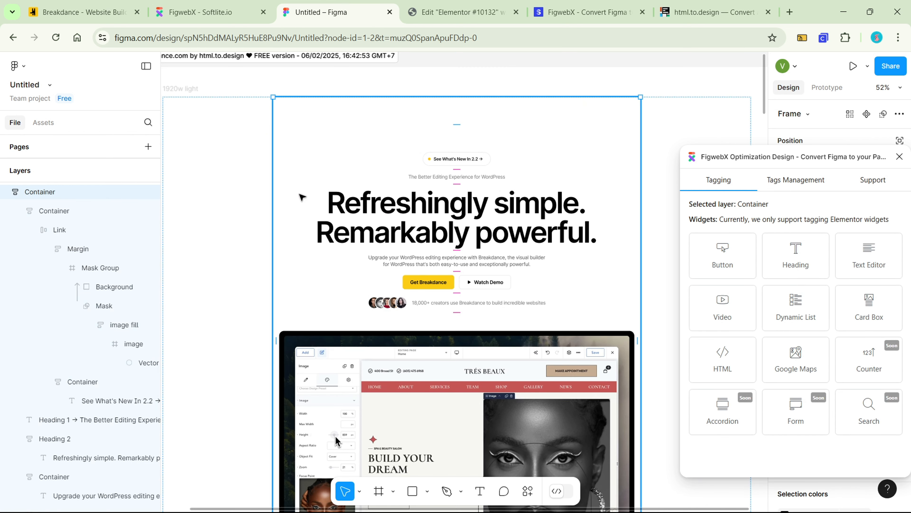
right_click(300, 195)
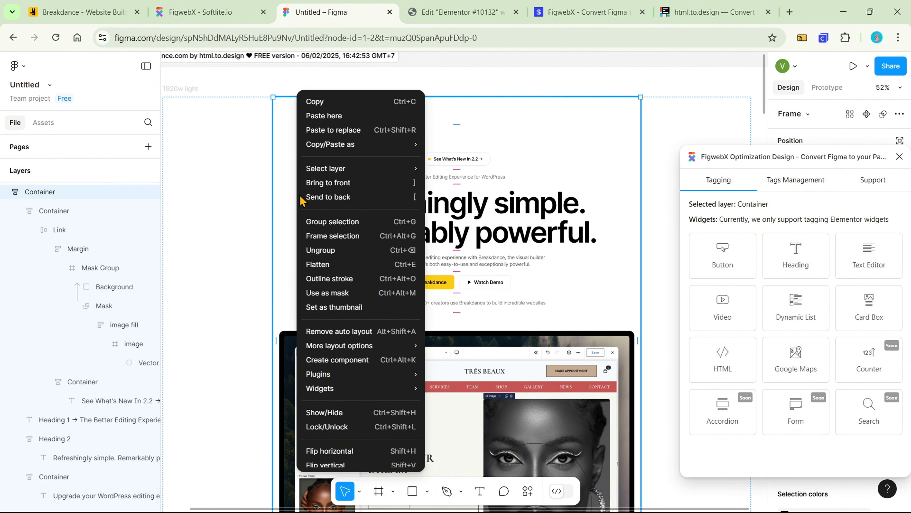
mouse_move(339, 149)
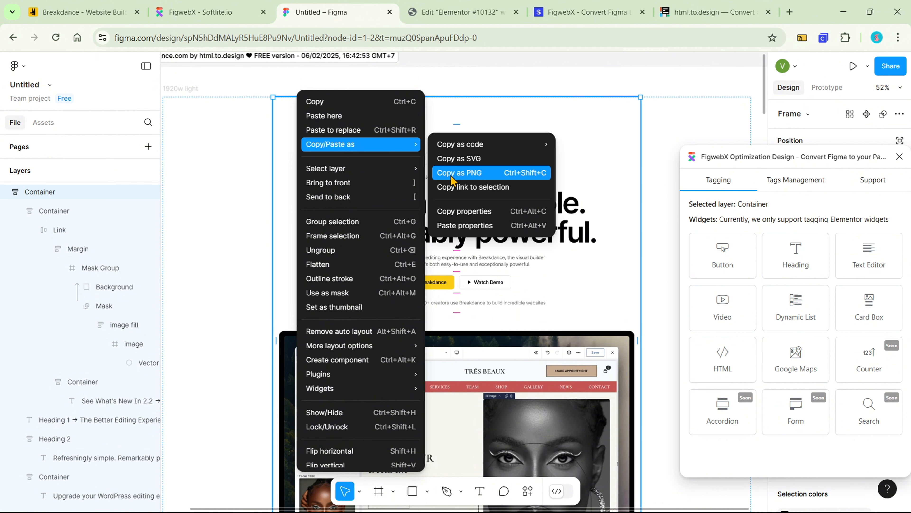
click(473, 187)
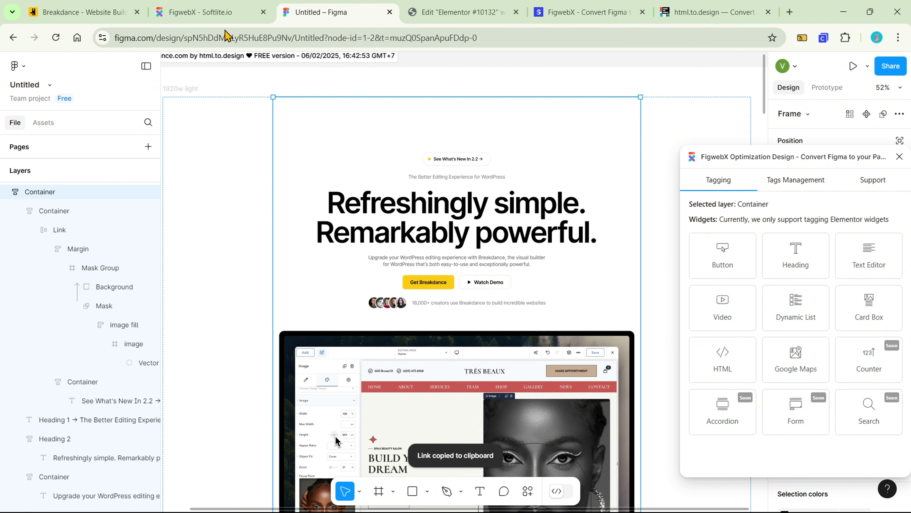
Switch to the FigwebX project and create a new Elementor export task with the copied Figma selection link
click(216, 14)
click(218, 189)
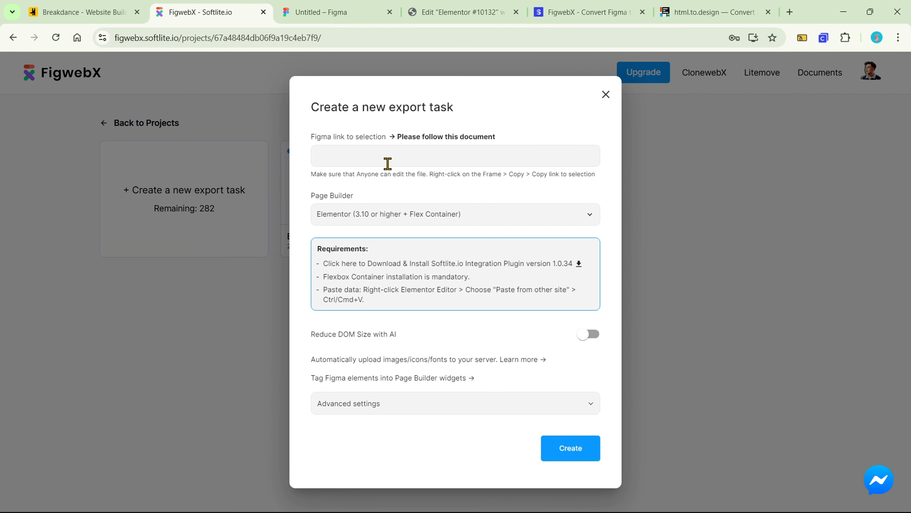
key(ctrl+v)
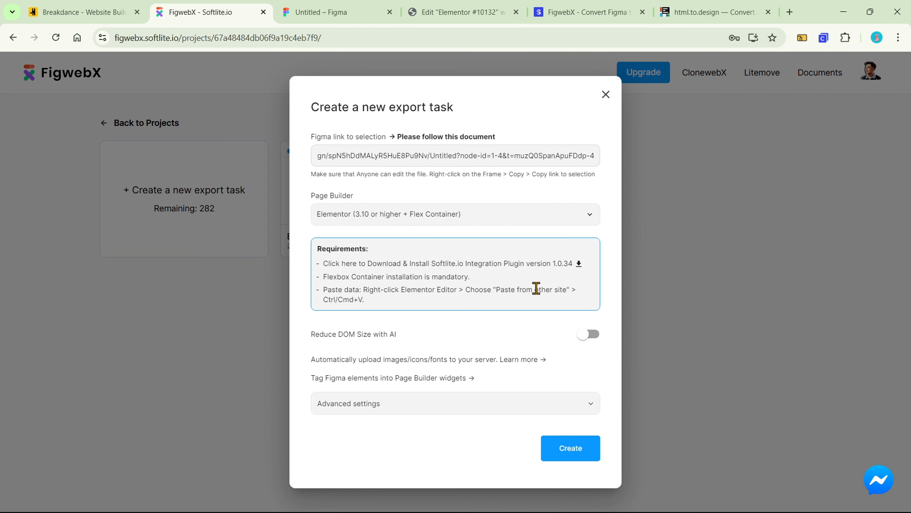
click(575, 449)
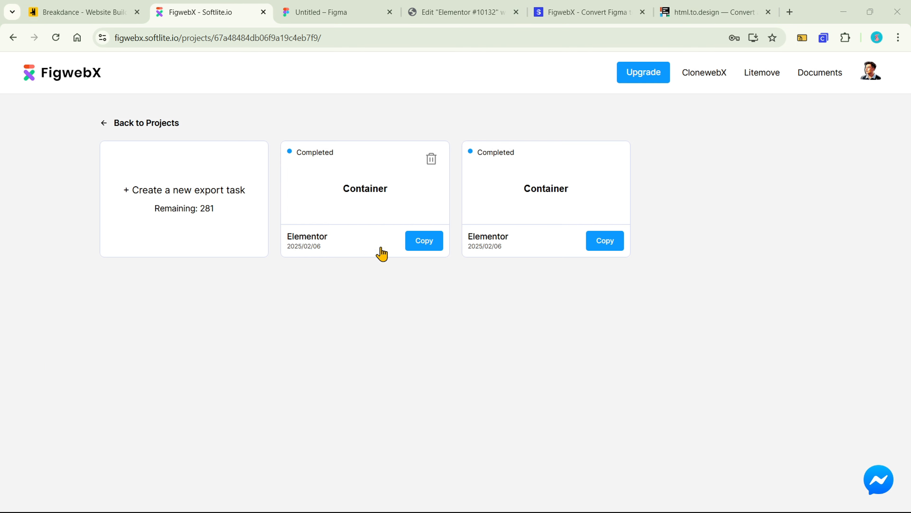
Copy the newest completed Container export and paste it from other site below the existing content of the Elementor page
click(422, 241)
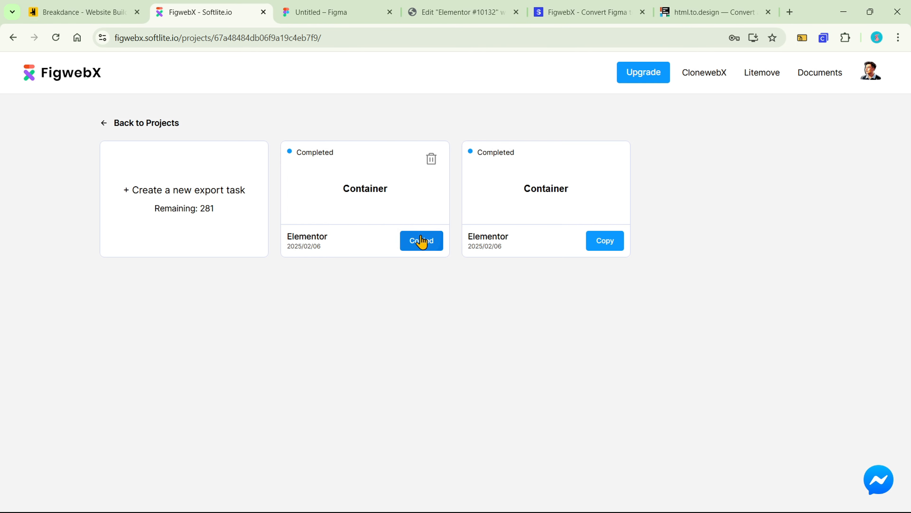
click(451, 12)
scroll(556, 232, down, 5)
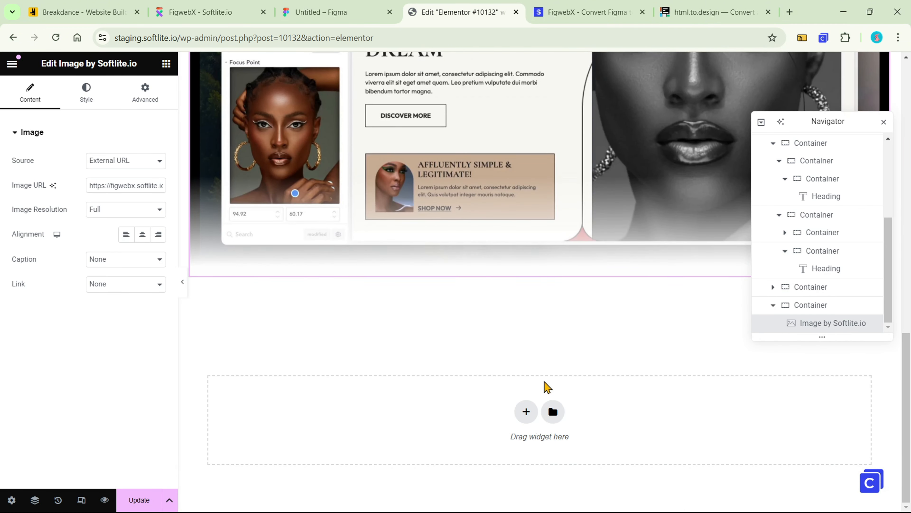
right_click(473, 421)
click(486, 431)
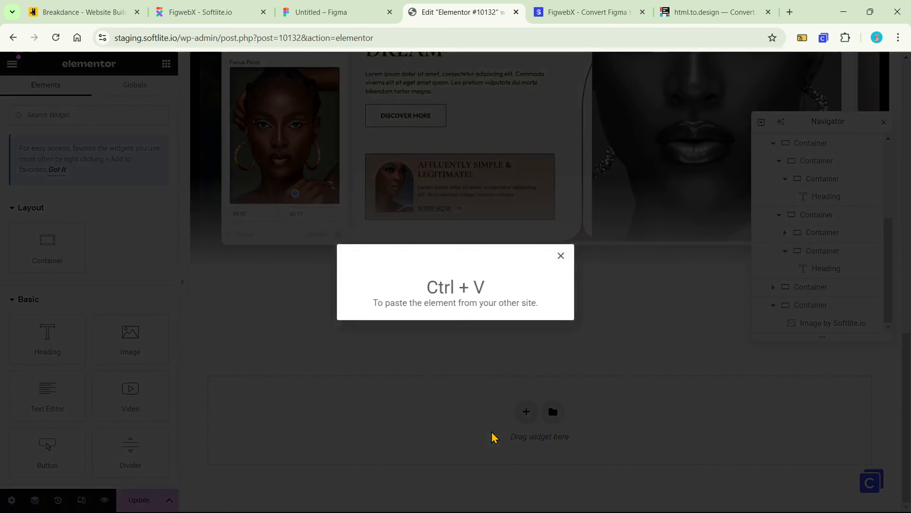
key(ctrl+v)
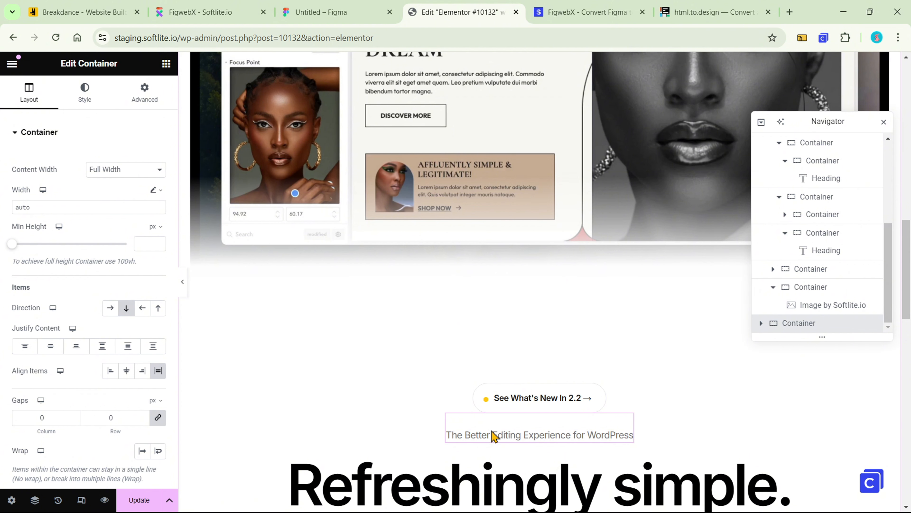
scroll(717, 387, down, 6)
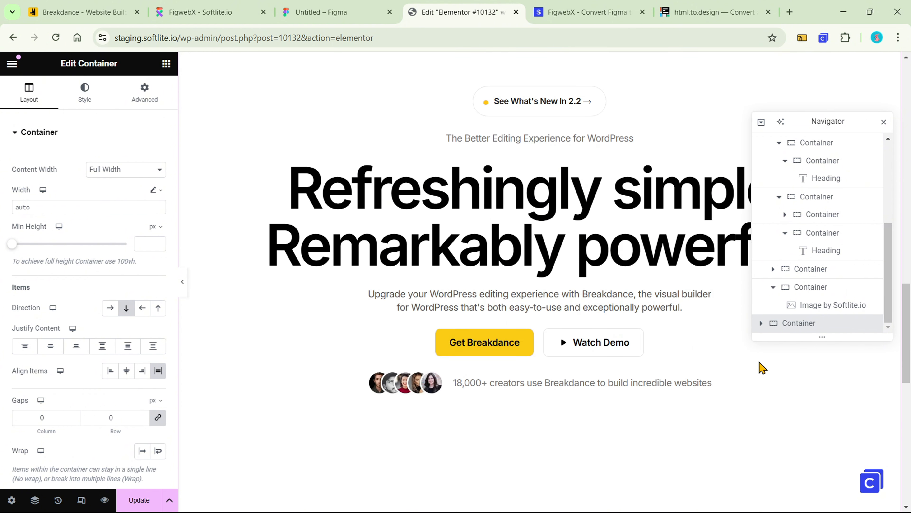
Examine the main heading, the Get Breakdance and Watch Demo buttons, and the video in the newly pasted tagged hero to check their widget types
click(296, 269)
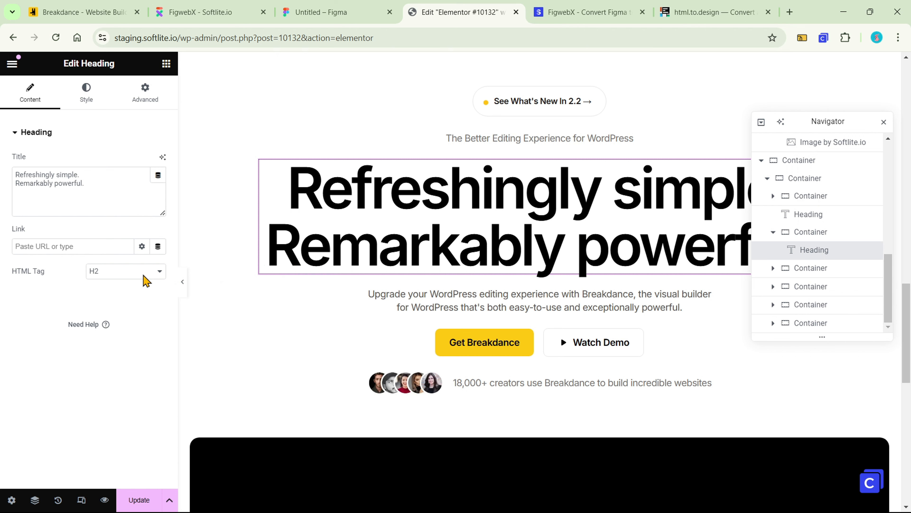
scroll(531, 265, down, 3)
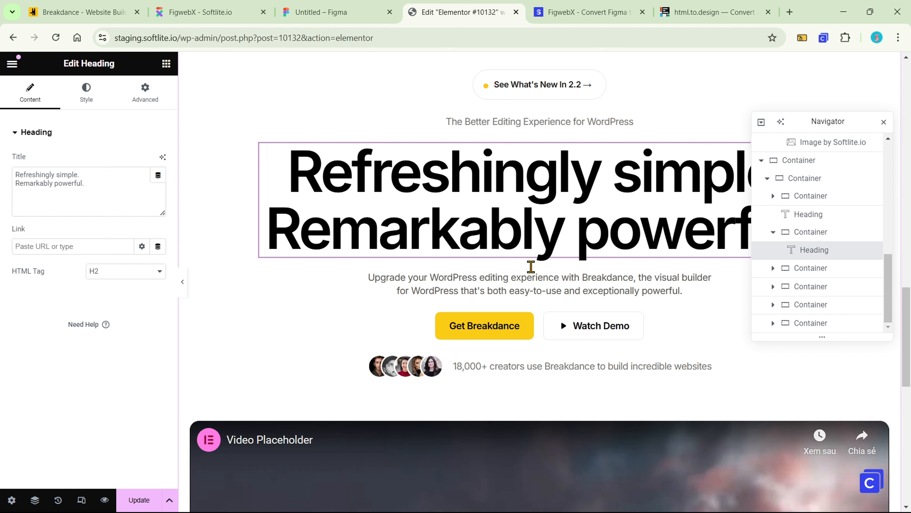
click(532, 245)
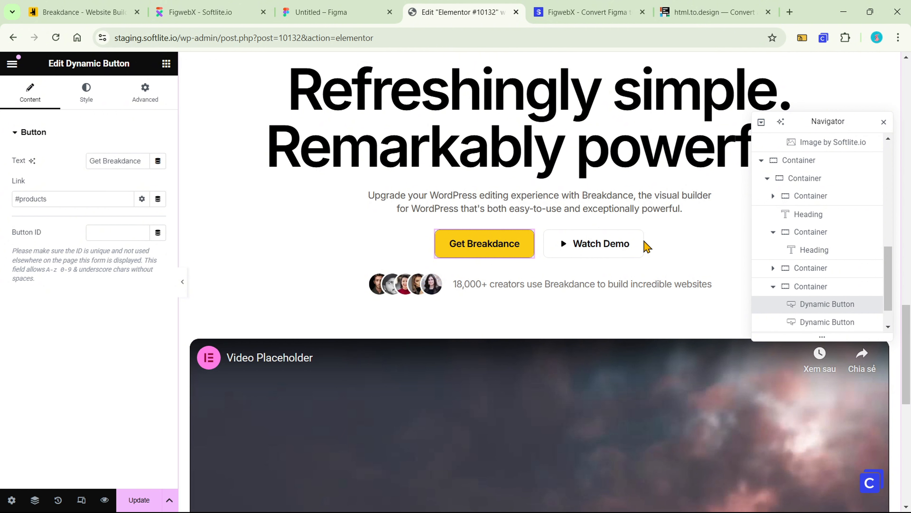
click(610, 248)
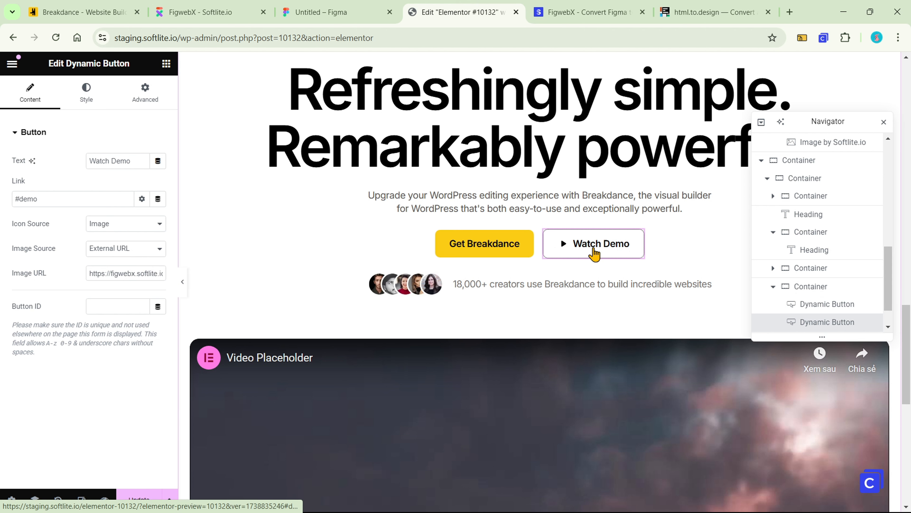
scroll(572, 258, down, 3)
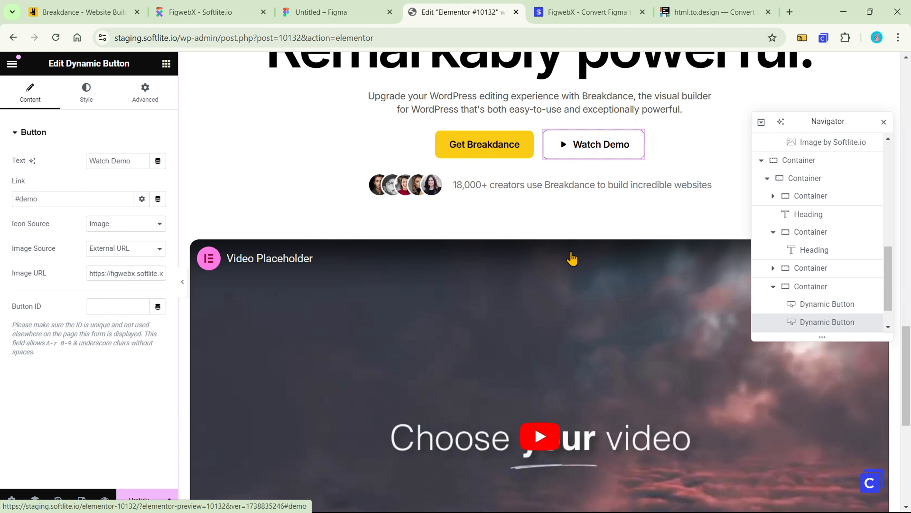
scroll(565, 287, down, 6)
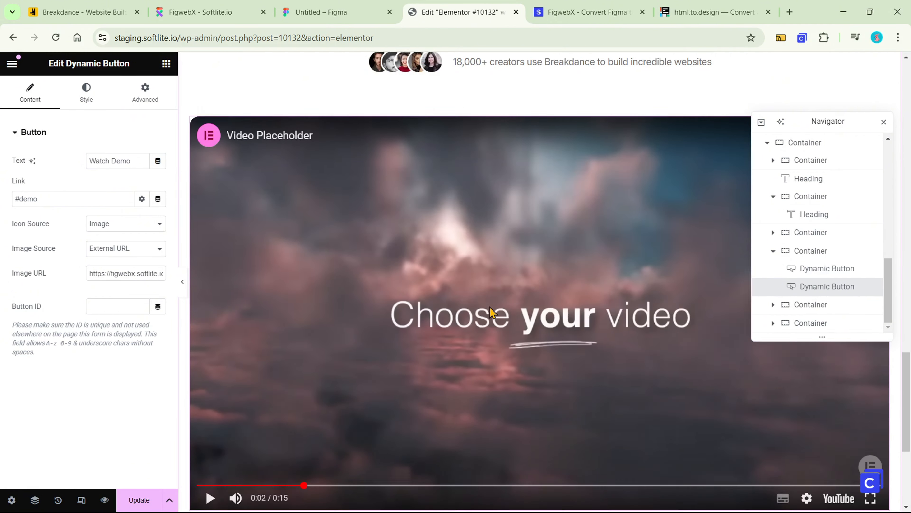
scroll(464, 309, up, 3)
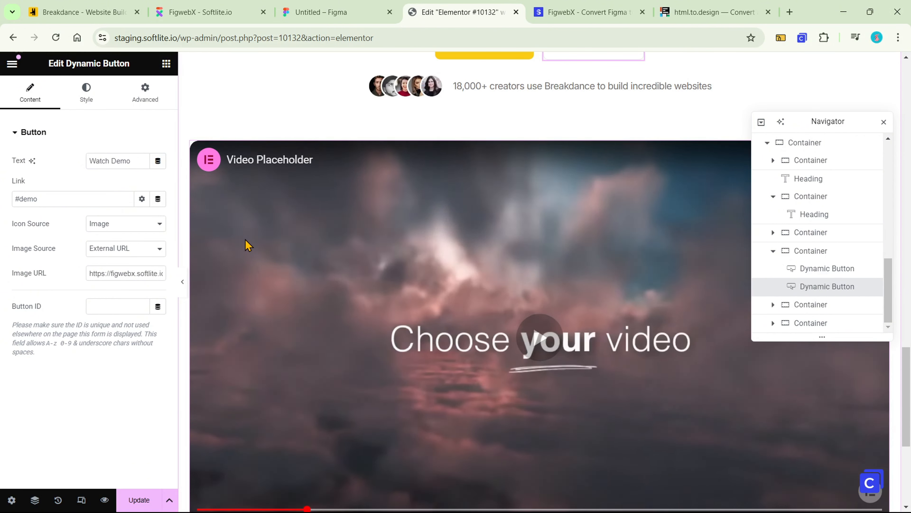
click(196, 146)
scroll(786, 233, down, 1)
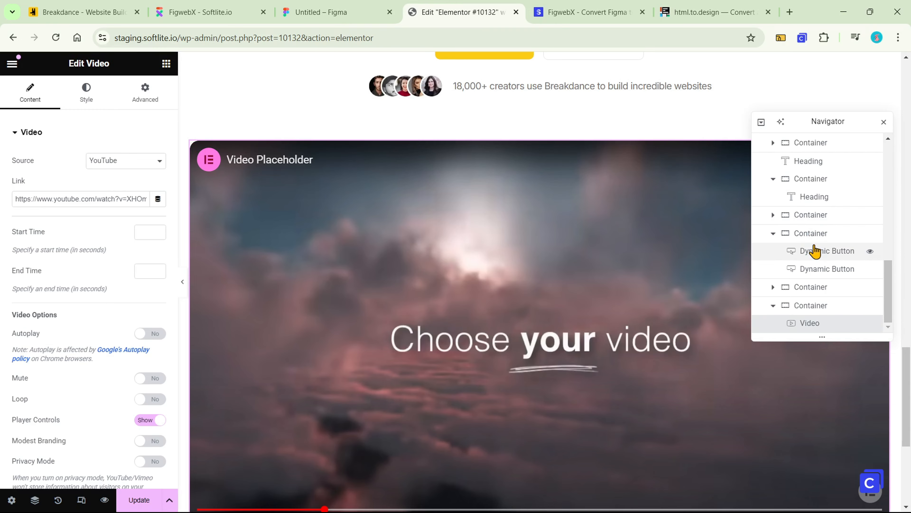
click(808, 322)
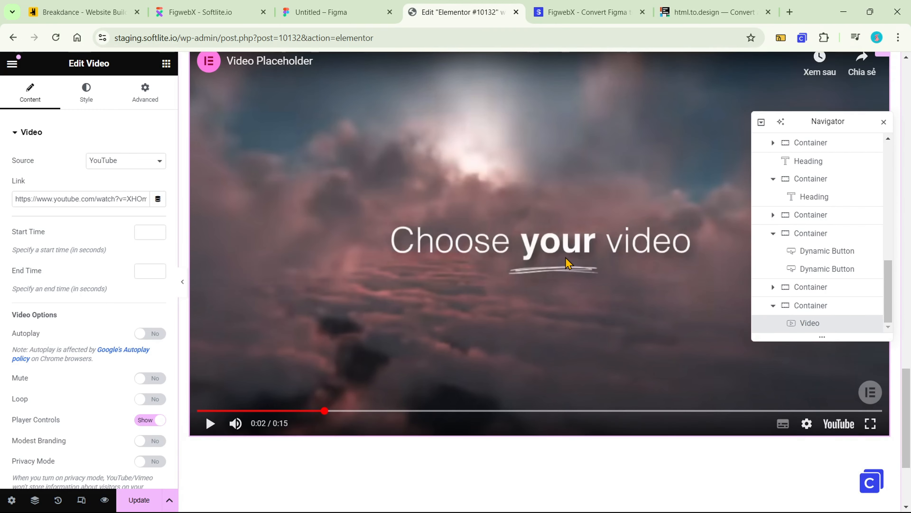
Examine the heading, both button labels and the image in the earlier untagged hero for comparison with the tagged version
scroll(566, 257, up, 15)
scroll(617, 247, up, 8)
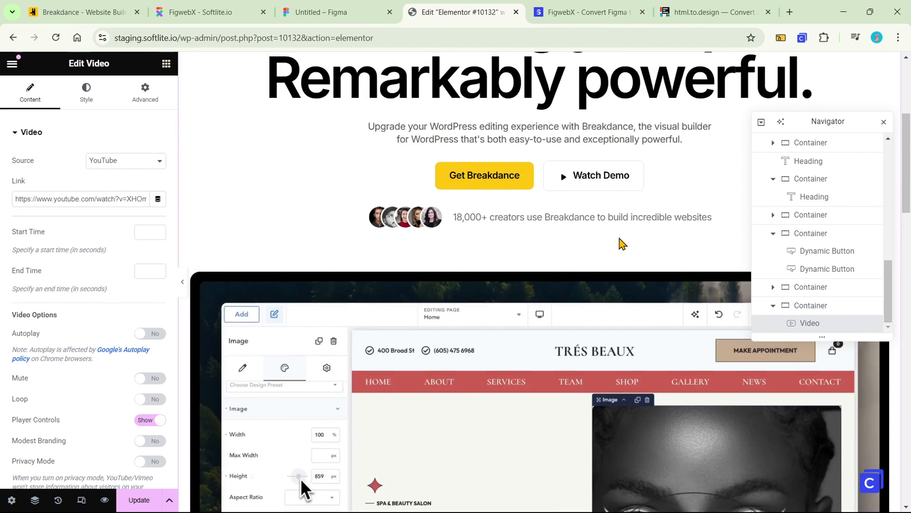
click(621, 239)
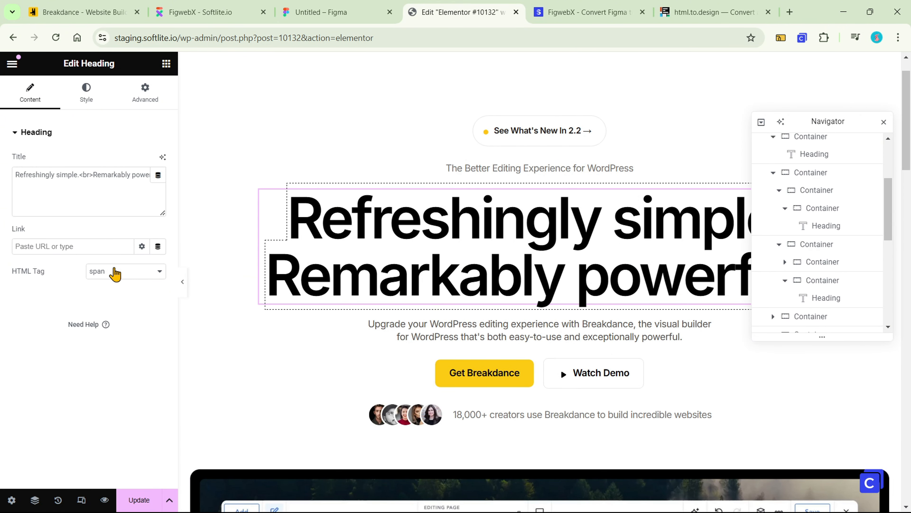
click(497, 373)
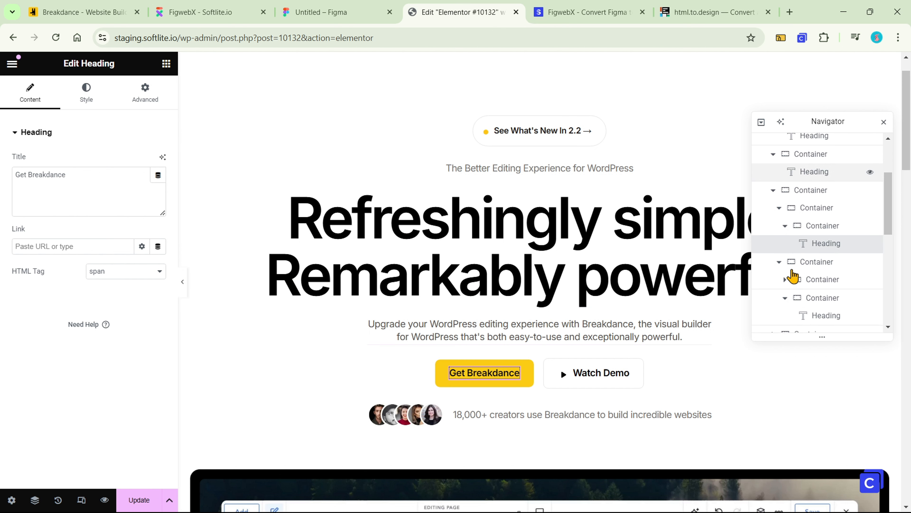
click(580, 376)
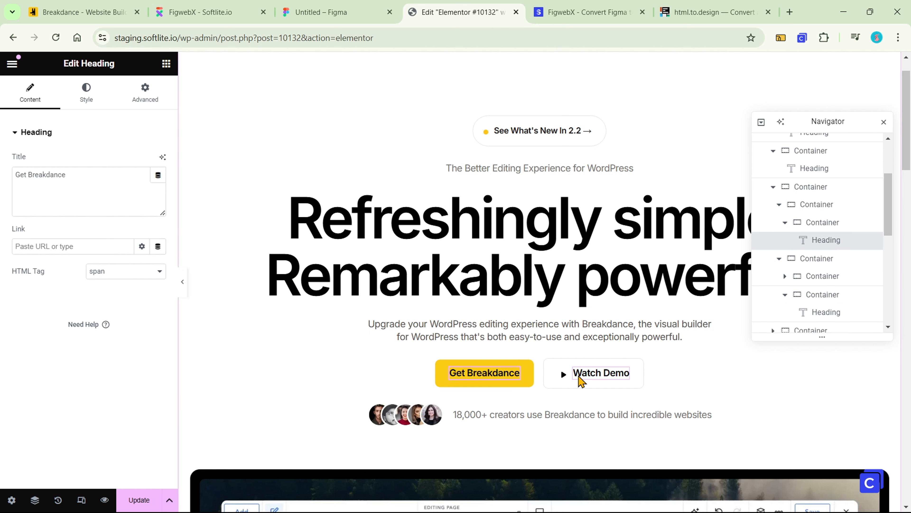
scroll(574, 344, down, 5)
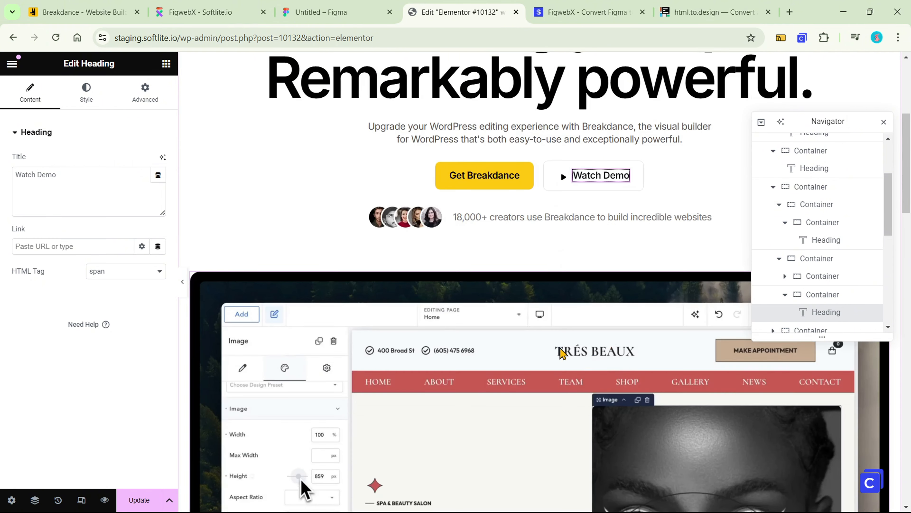
click(512, 322)
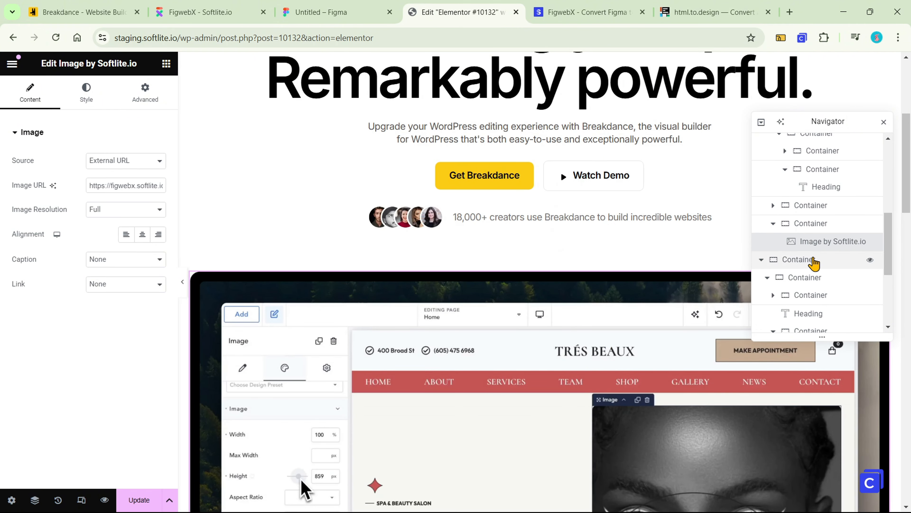
scroll(650, 312, down, 15)
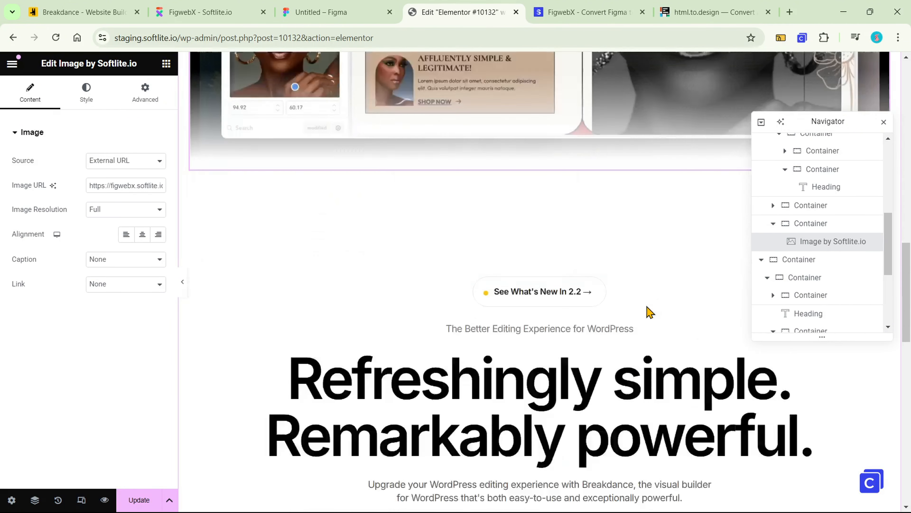
scroll(650, 312, down, 8)
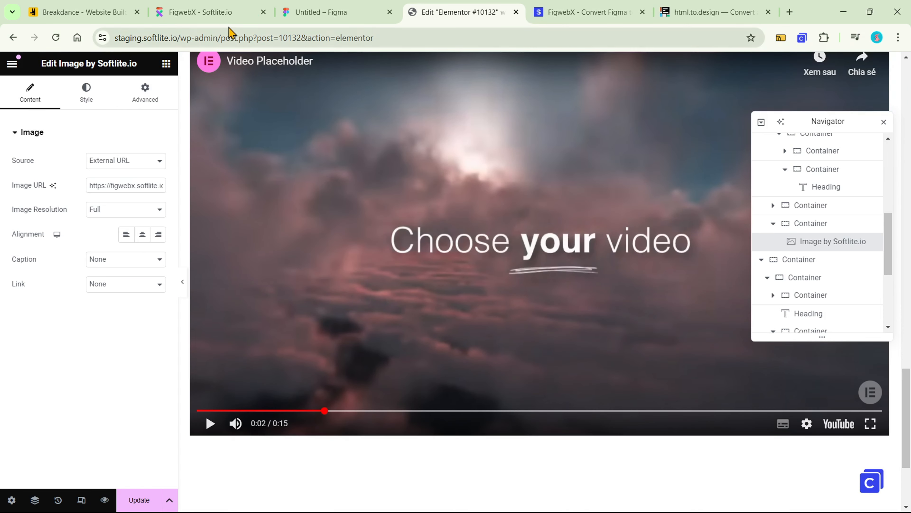
Switch to the Figma design and start a Card Box tag on the Container inside the "Master Breakdance quickly" tutorials section
click(226, 20)
click(321, 12)
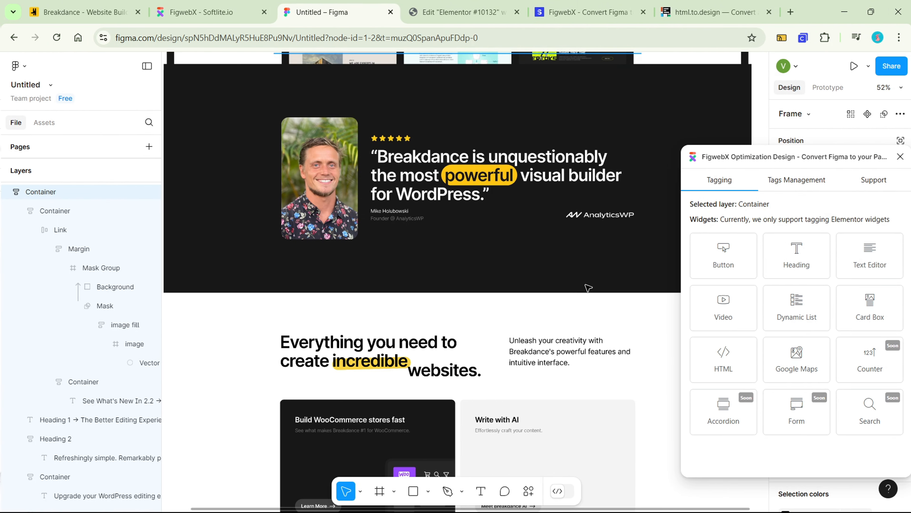
scroll(586, 287, down, 10)
scroll(586, 288, down, 14)
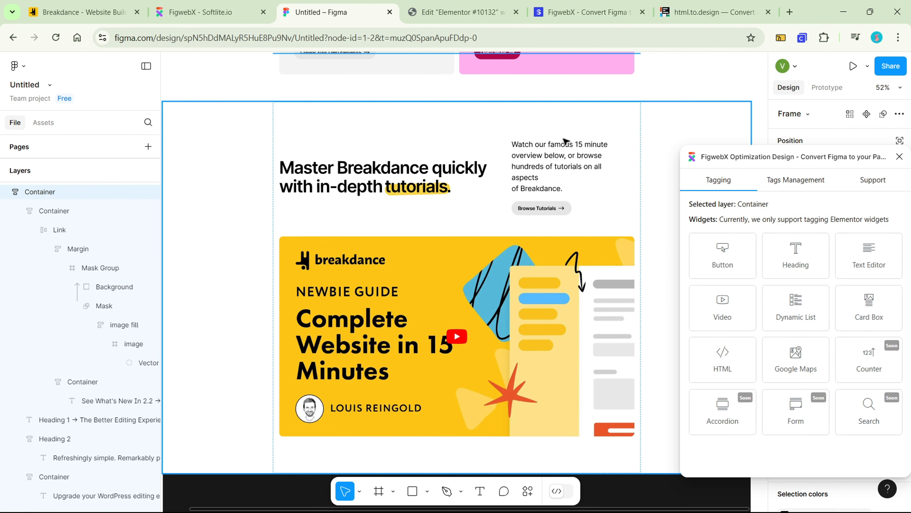
click(303, 122)
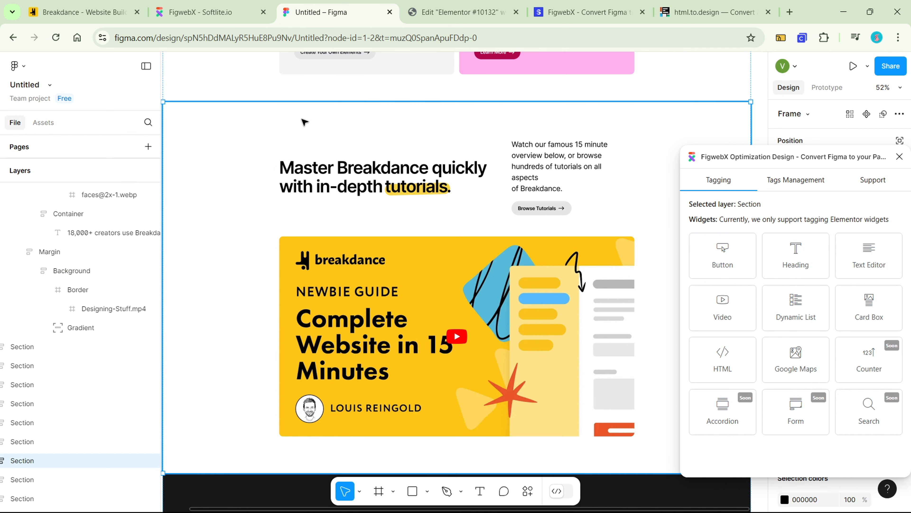
double_click(302, 123)
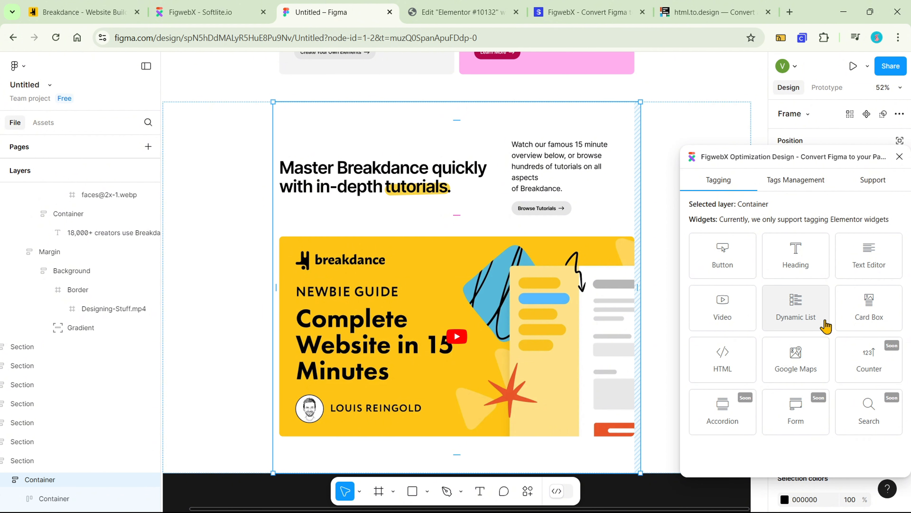
click(863, 321)
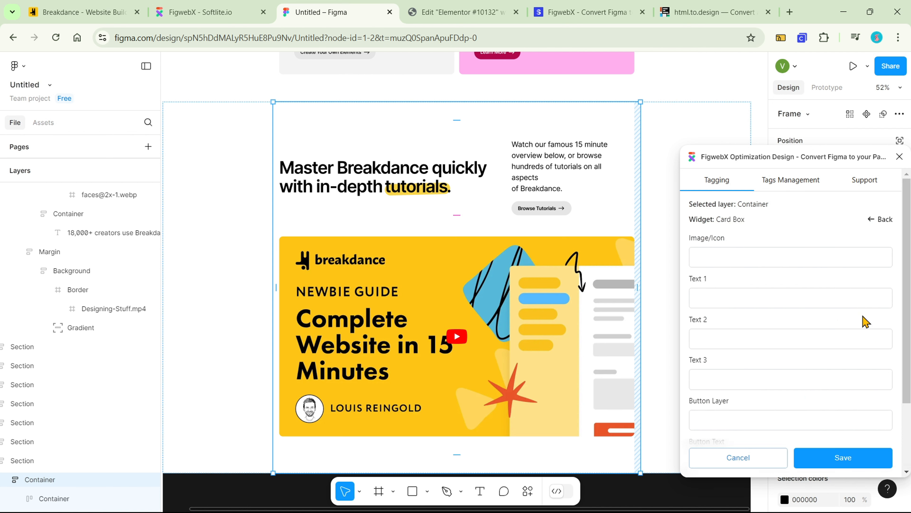
Assign the Background layer as the Card Box's Image/Icon
click(801, 258)
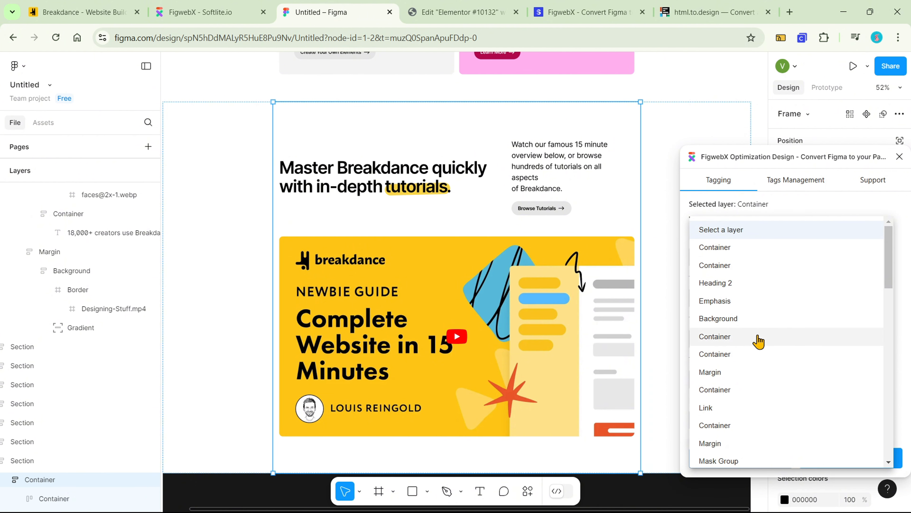
scroll(762, 402, down, 3)
scroll(762, 401, down, 6)
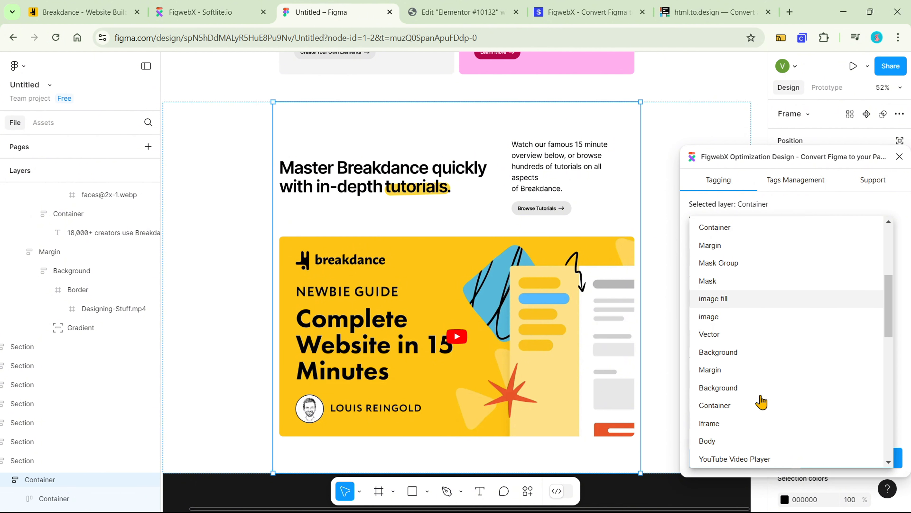
scroll(761, 401, down, 2)
scroll(761, 402, up, 10)
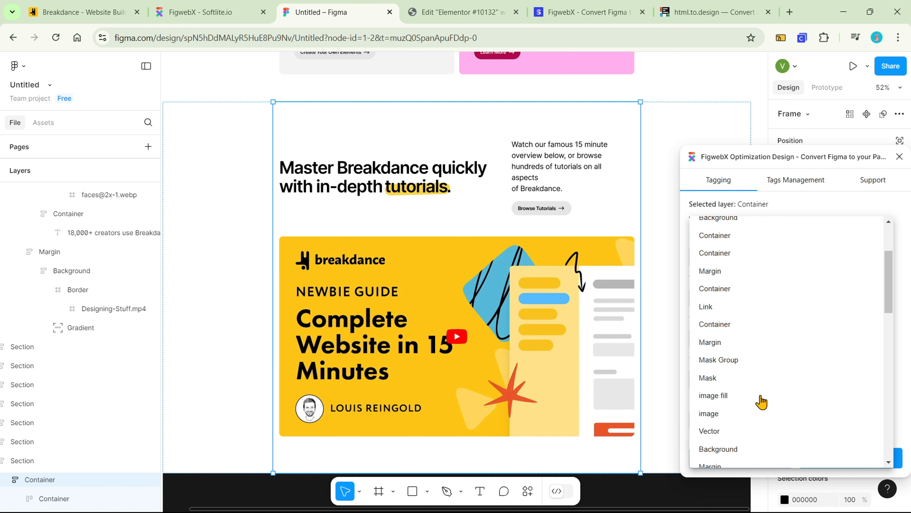
scroll(80, 344, down, 12)
scroll(80, 344, up, 7)
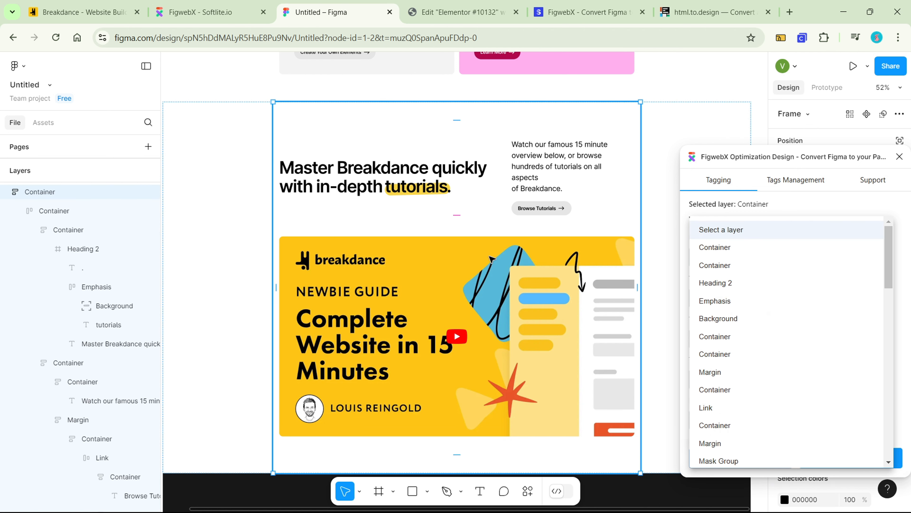
click(491, 258)
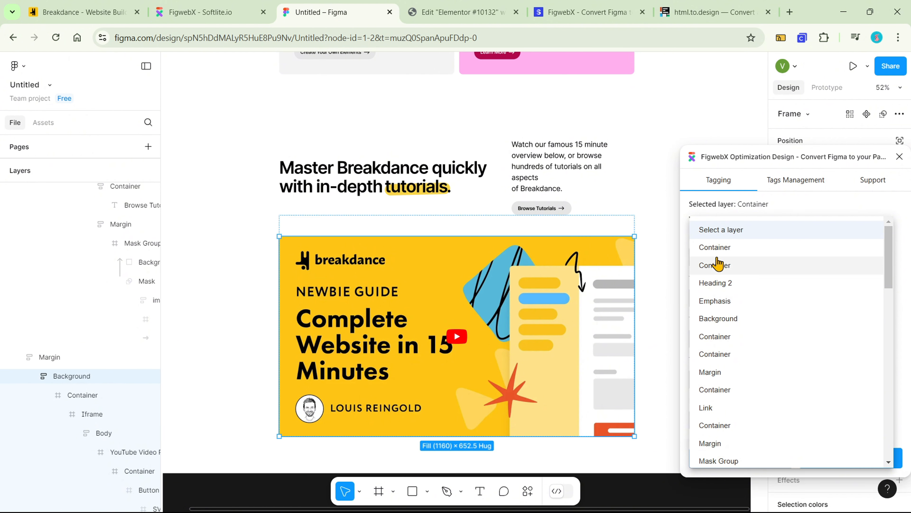
click(727, 325)
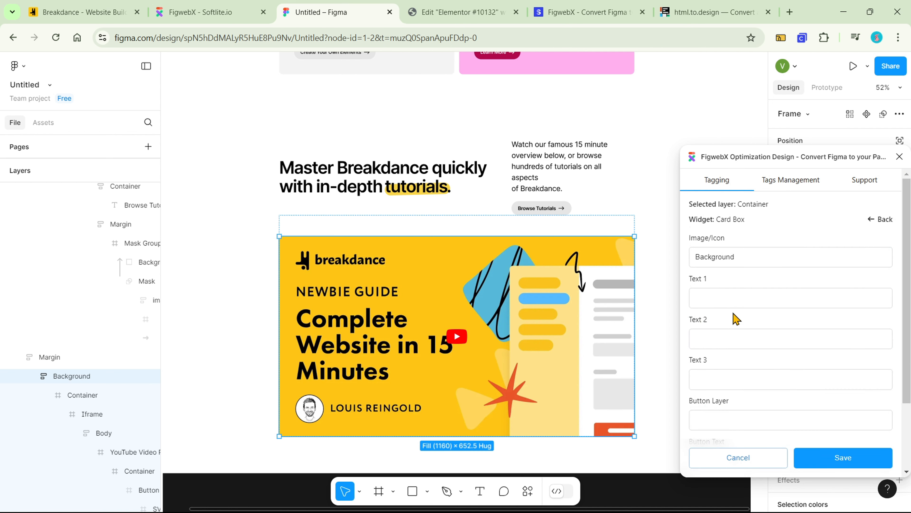
Map the Card Box's Text 1 to the "Master Breakdance quickly" layer and Text 2 to the "Watch our famous 15 minute overview" layer
click(746, 307)
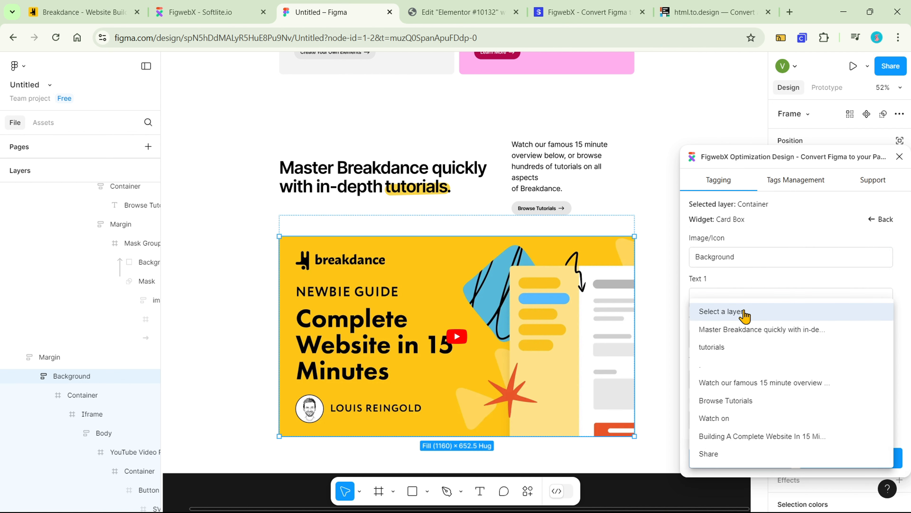
click(743, 332)
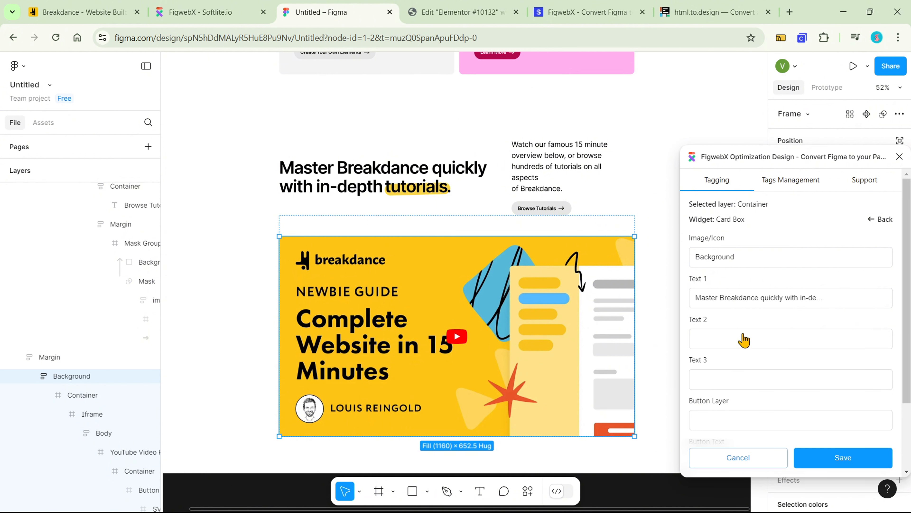
click(744, 339)
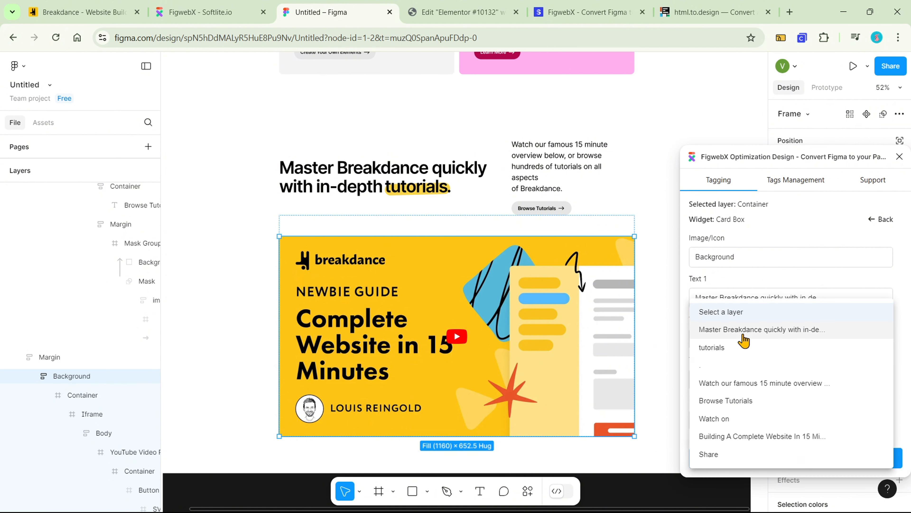
click(739, 385)
Set the Card Box's Button Text to Browse Tutorials and its link to #tutorials, and save the tag
scroll(777, 366, down, 3)
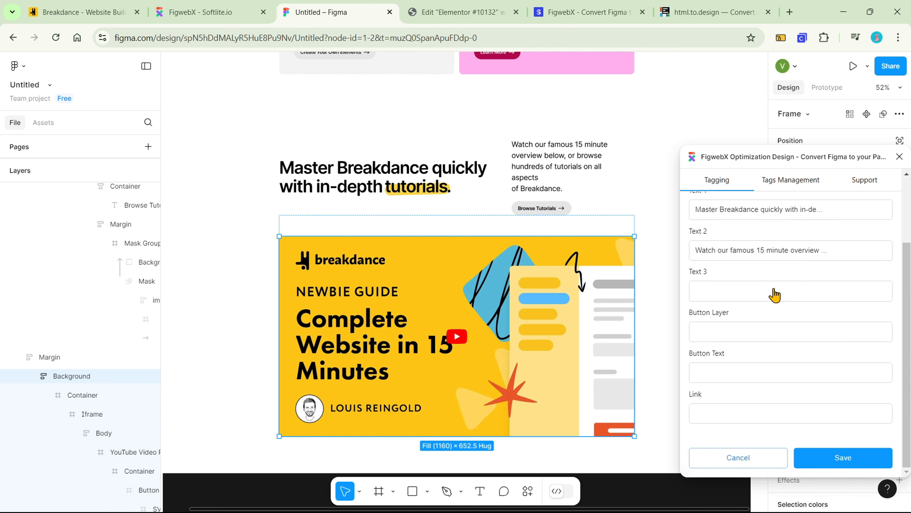
click(766, 374)
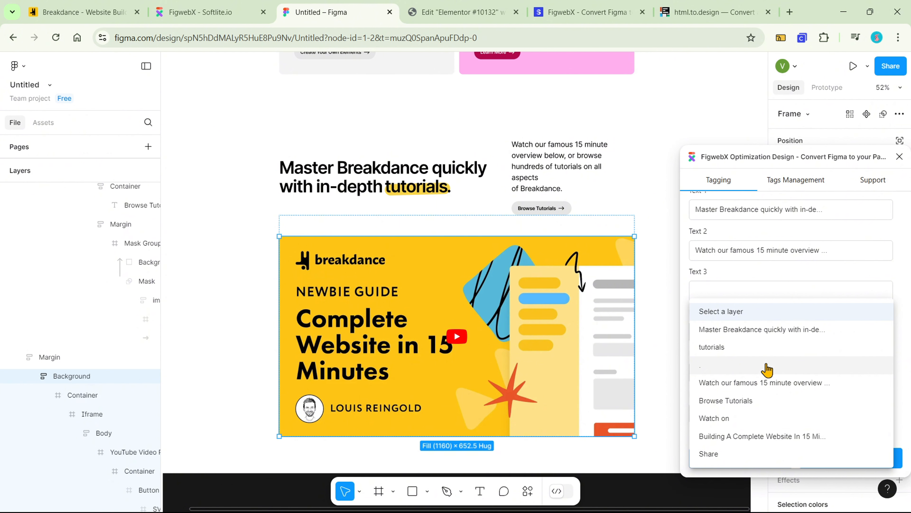
click(763, 402)
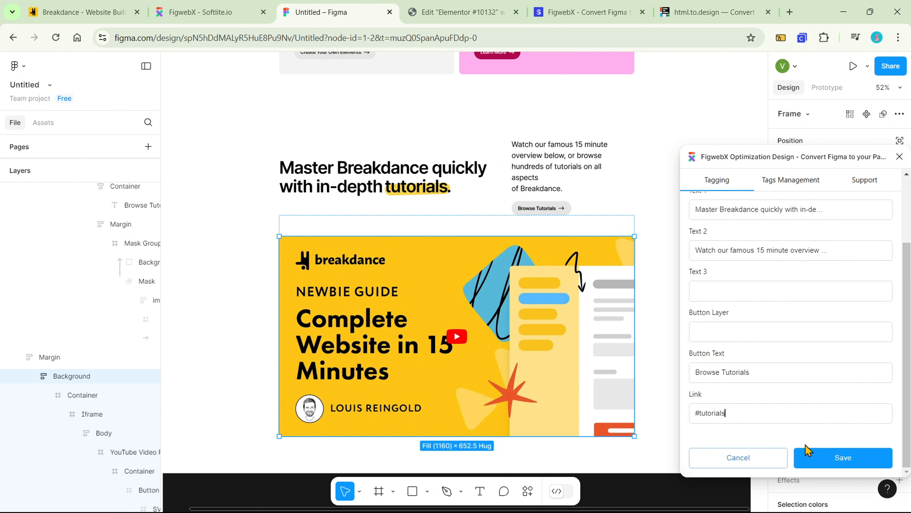
click(819, 462)
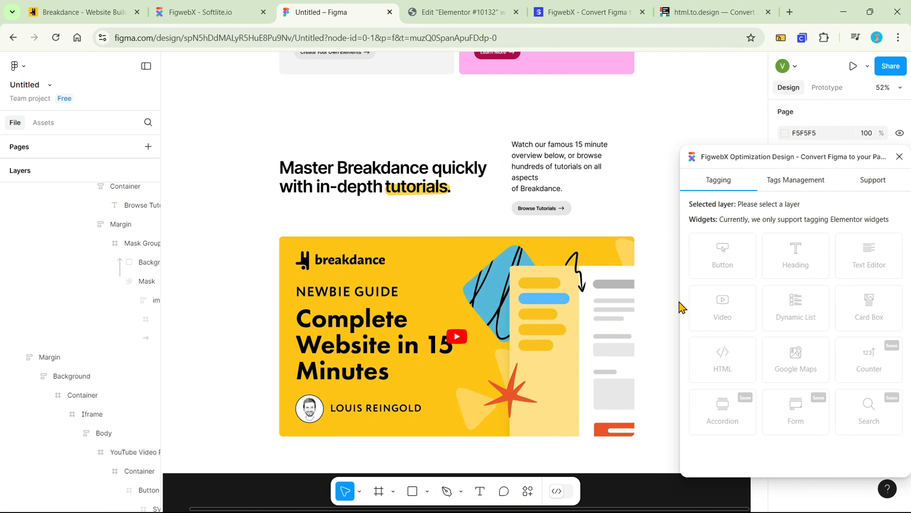
Check the list of saved tags, and copy the link to the tutorials section's outer Container
click(796, 187)
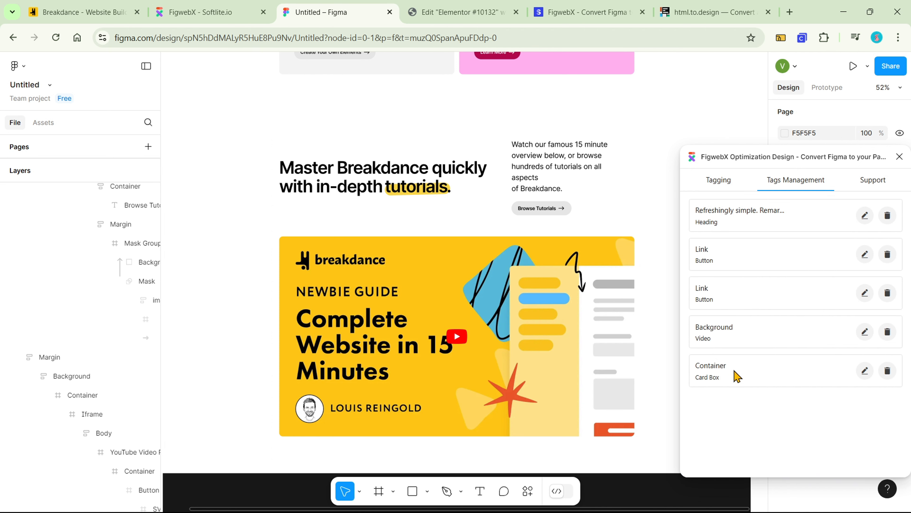
click(727, 184)
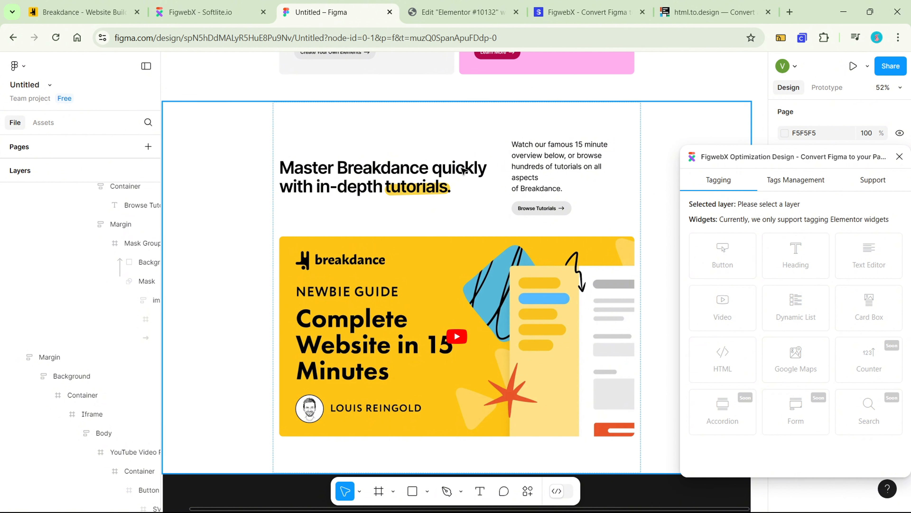
click(331, 132)
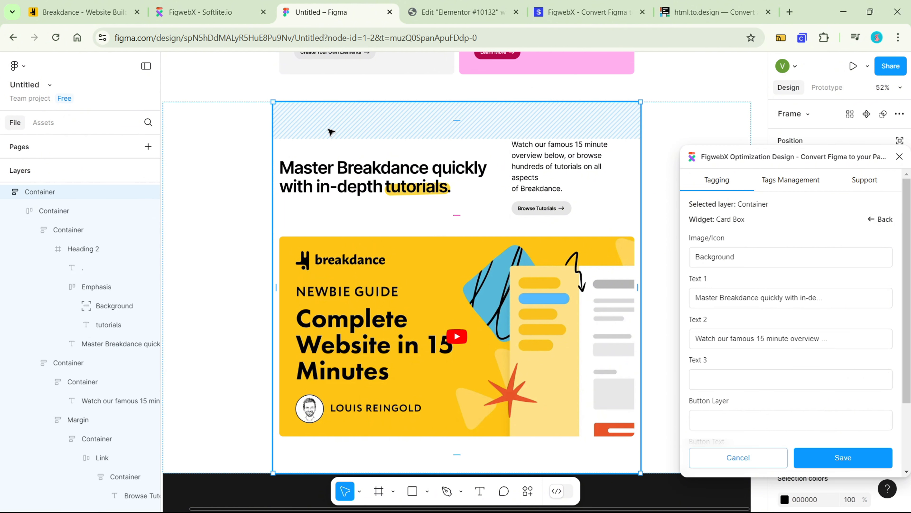
right_click(331, 132)
mouse_move(358, 152)
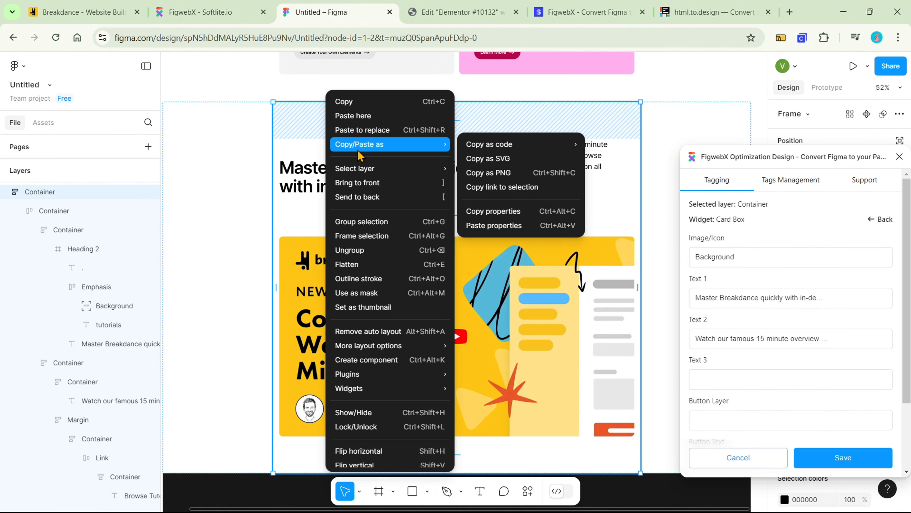
click(504, 187)
Switch to FigwebX and create a new export task from the copied Figma selection link
click(181, 13)
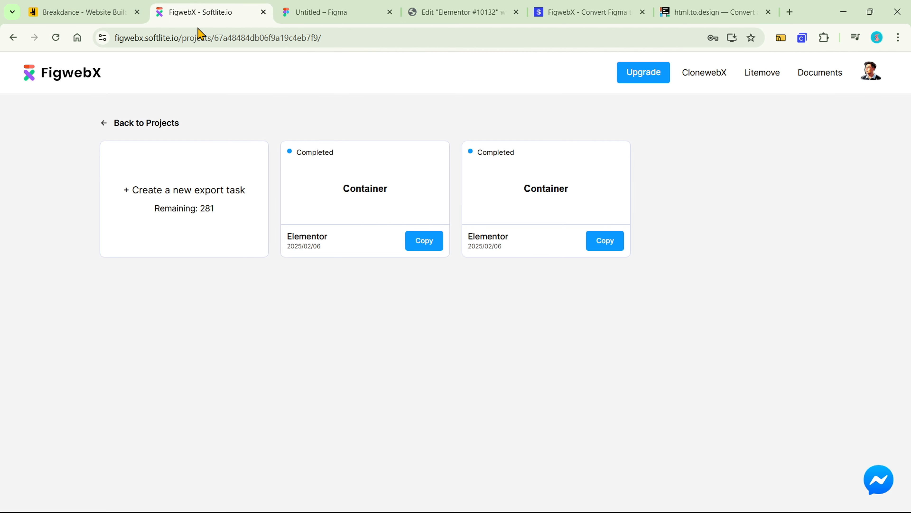
click(193, 167)
click(379, 155)
key(ctrl+v)
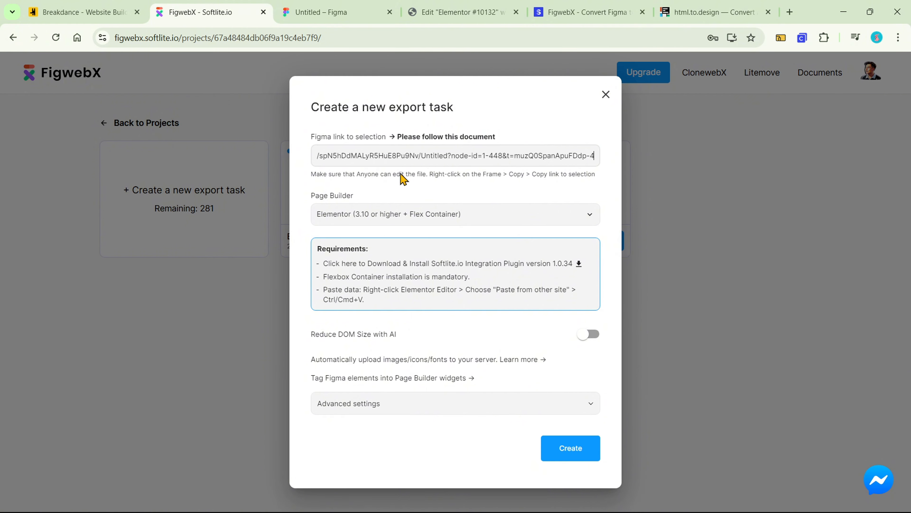
click(557, 447)
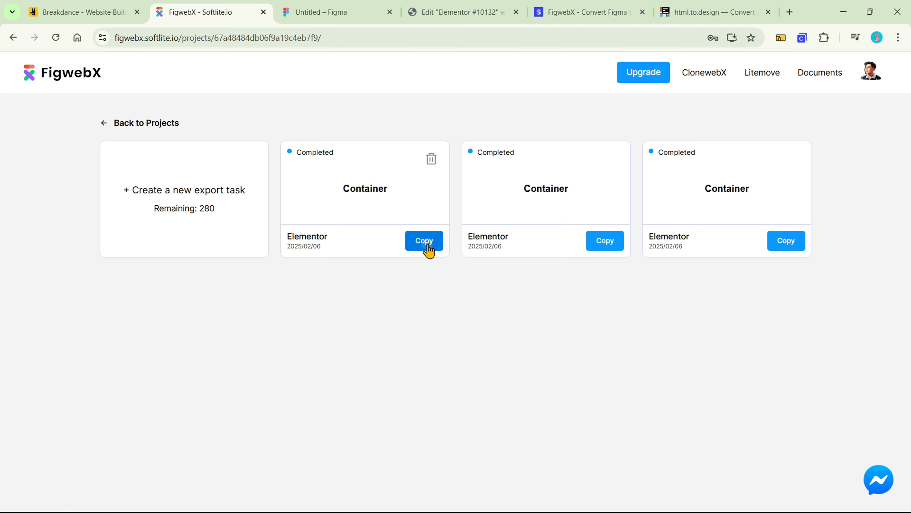
Copy the newest Container export and paste it from the other site at the end of the Elementor page
click(428, 245)
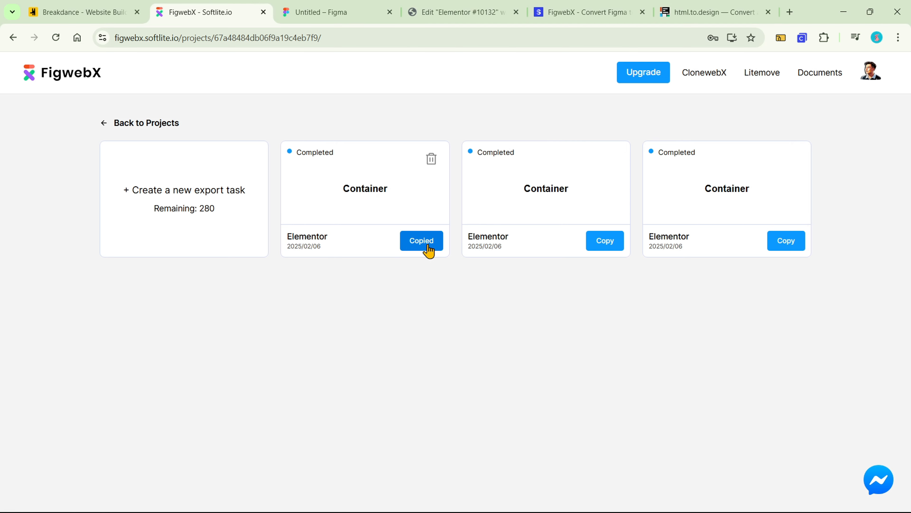
click(482, 16)
scroll(503, 158, down, 4)
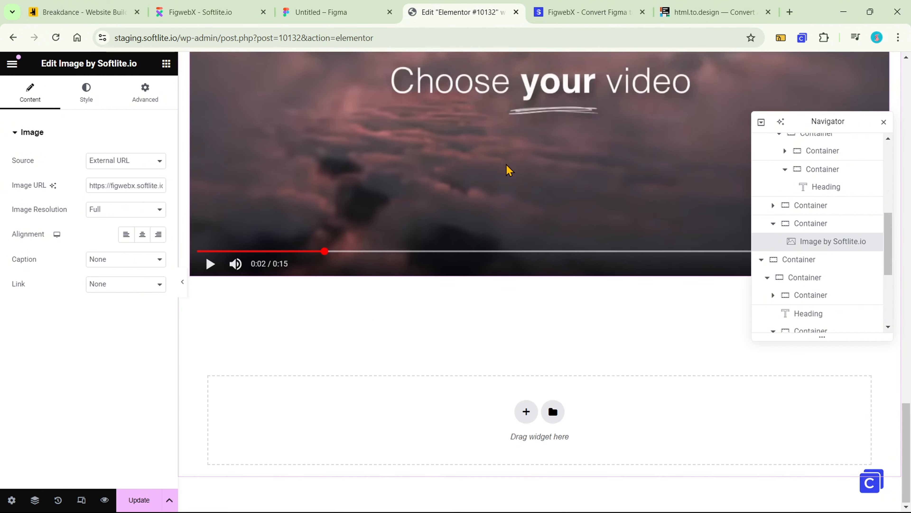
right_click(489, 418)
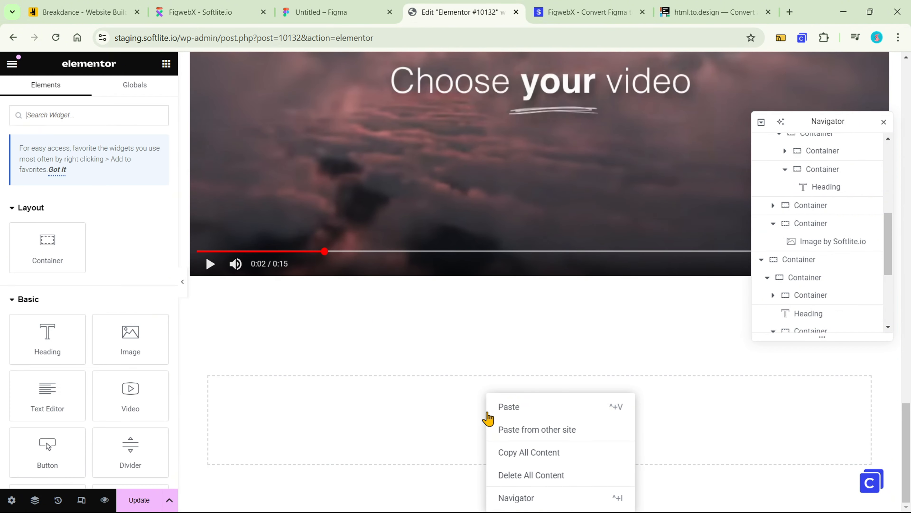
click(502, 429)
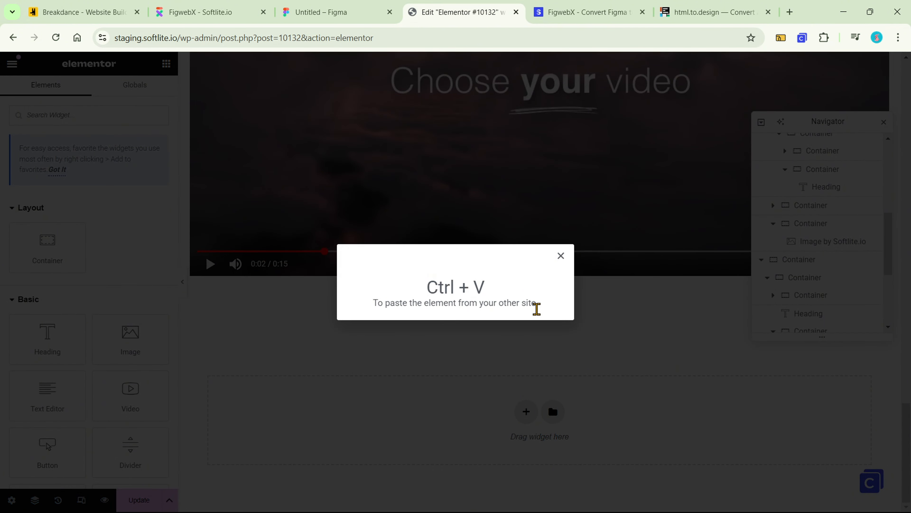
key(ctrl+v)
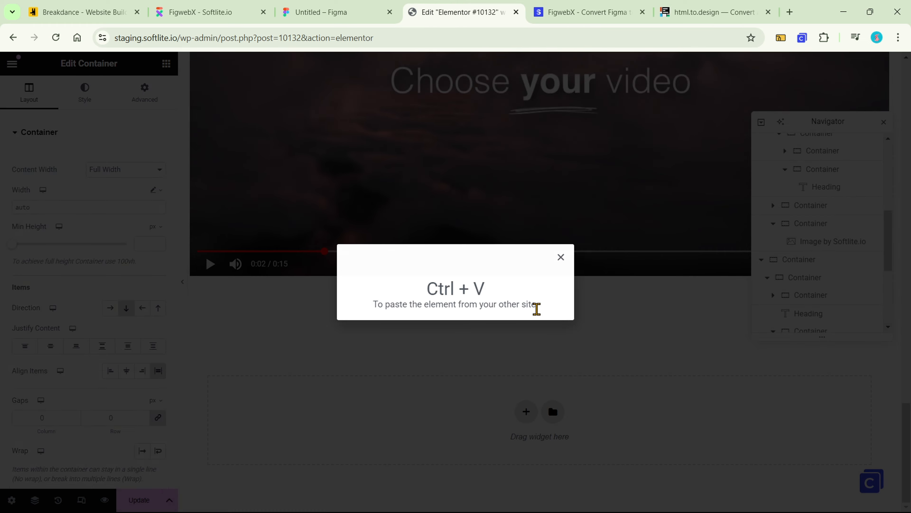
Inspect the pasted tutorials section's Dynamic Card Box, including its text, button text and link settings
scroll(538, 316, down, 7)
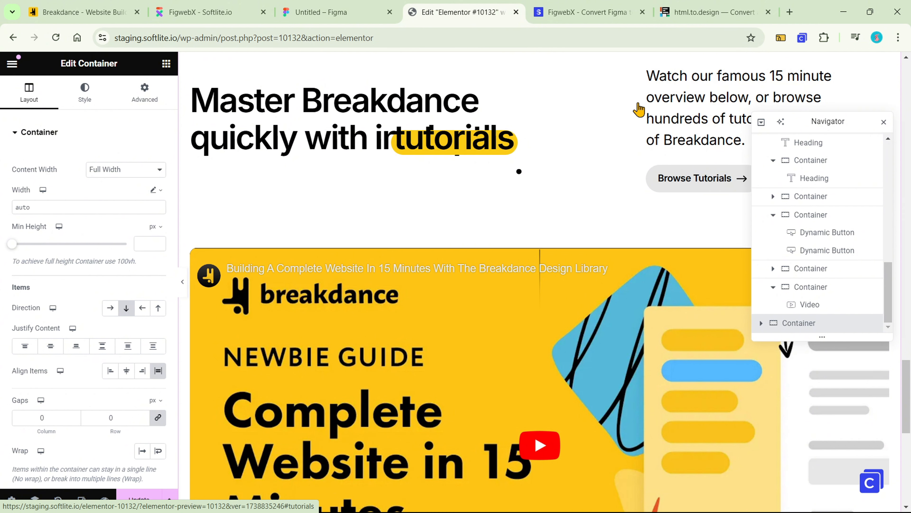
click(693, 125)
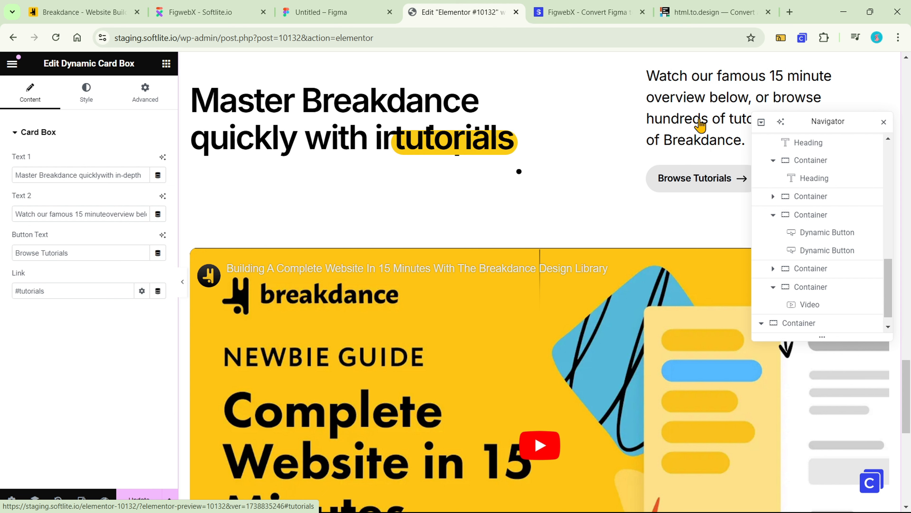
scroll(850, 226, down, 1)
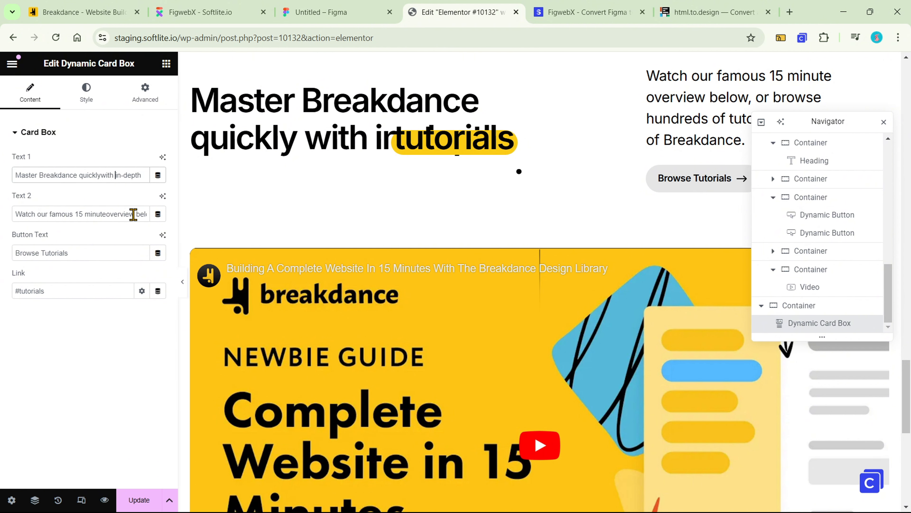
click(119, 252)
scroll(359, 222, down, 3)
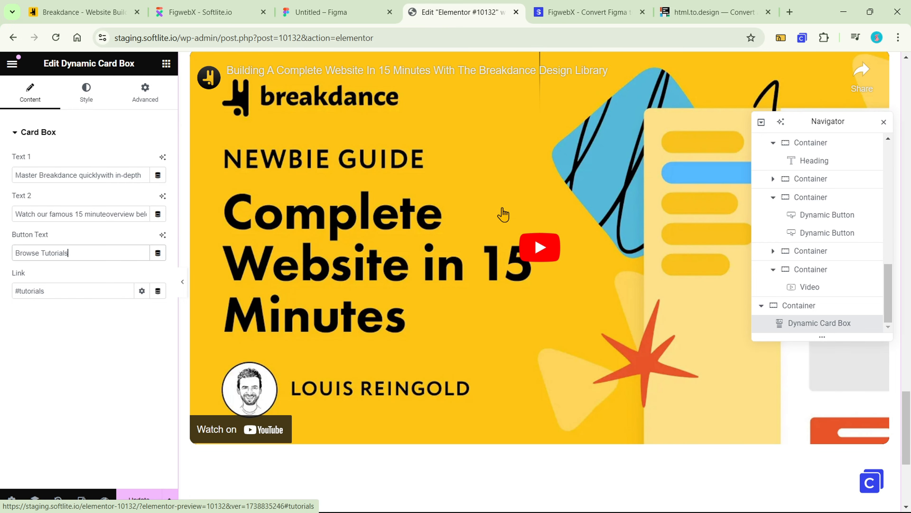
scroll(504, 214, up, 3)
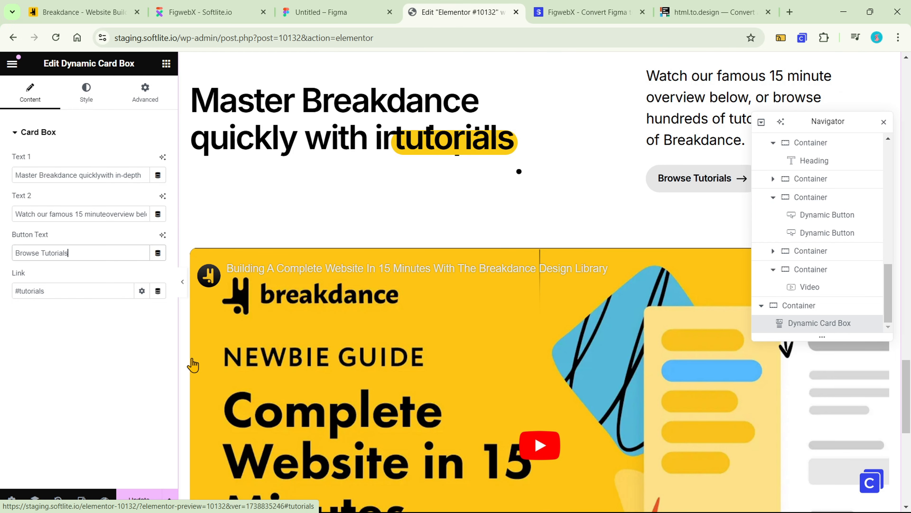
Preview the page in Tablet Portrait mode and review it from the hero to the tutorials section
click(82, 501)
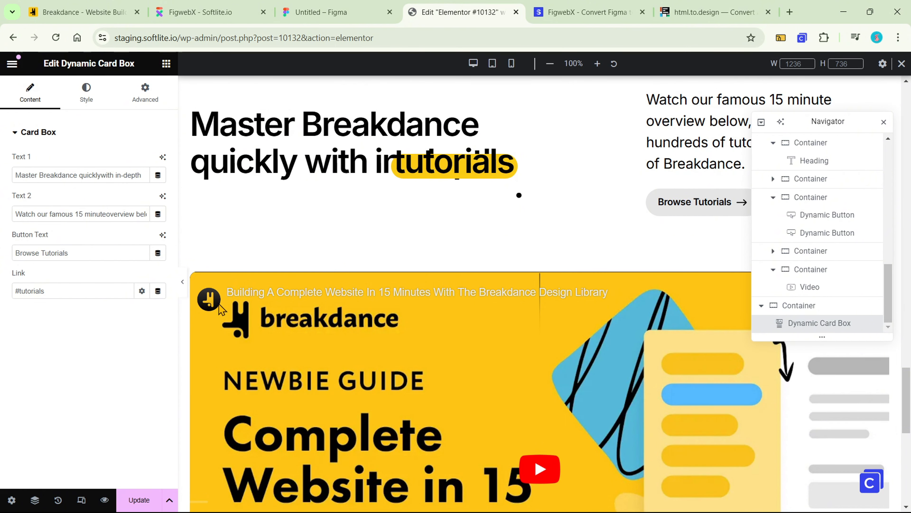
click(492, 65)
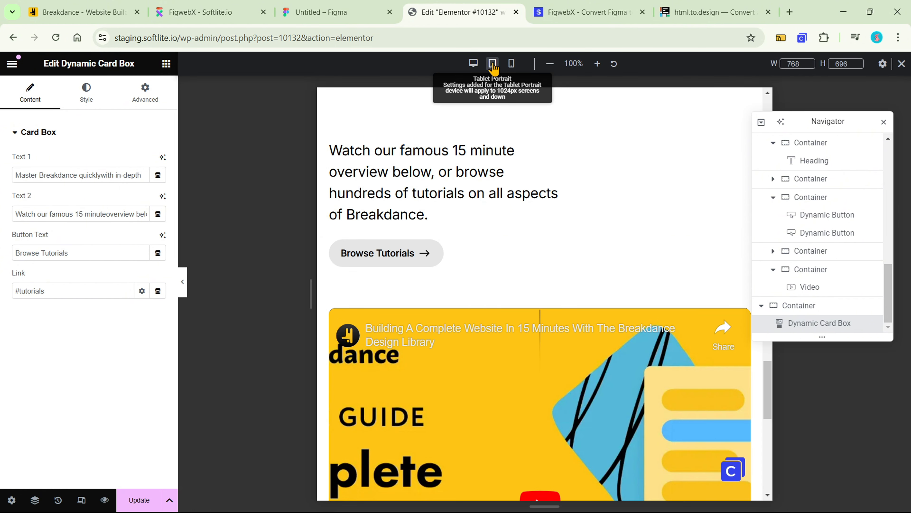
scroll(740, 138, up, 20)
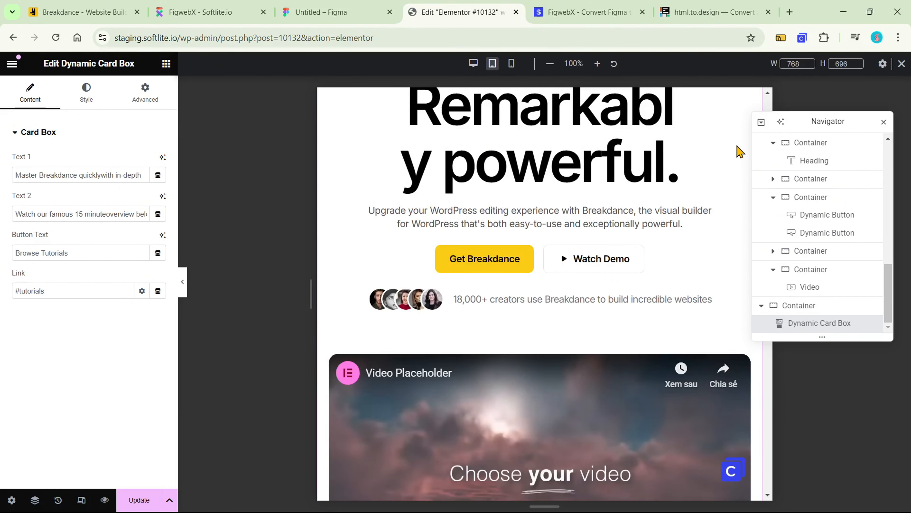
scroll(740, 151, up, 5)
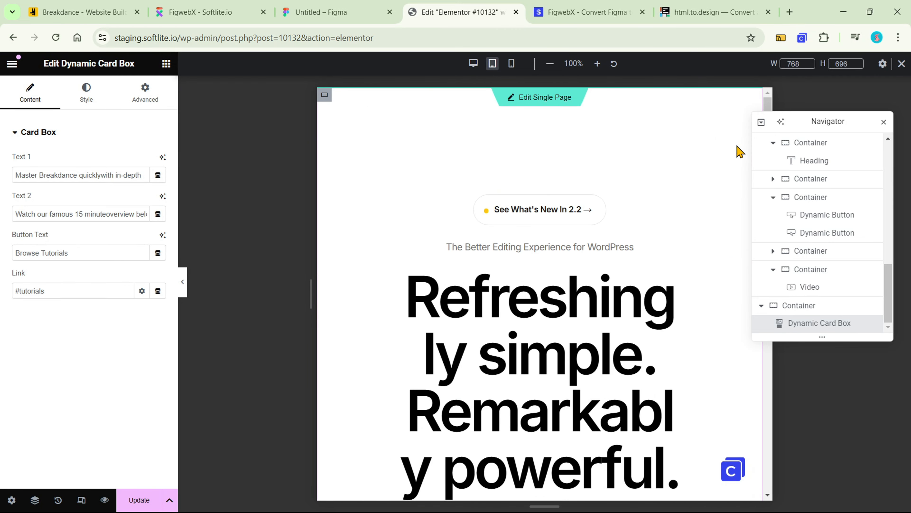
scroll(740, 152, down, 20)
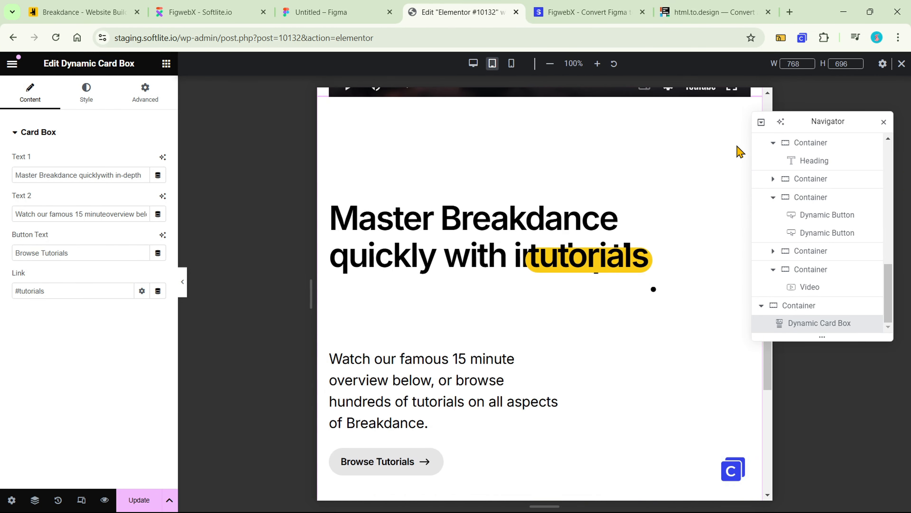
scroll(738, 149, down, 12)
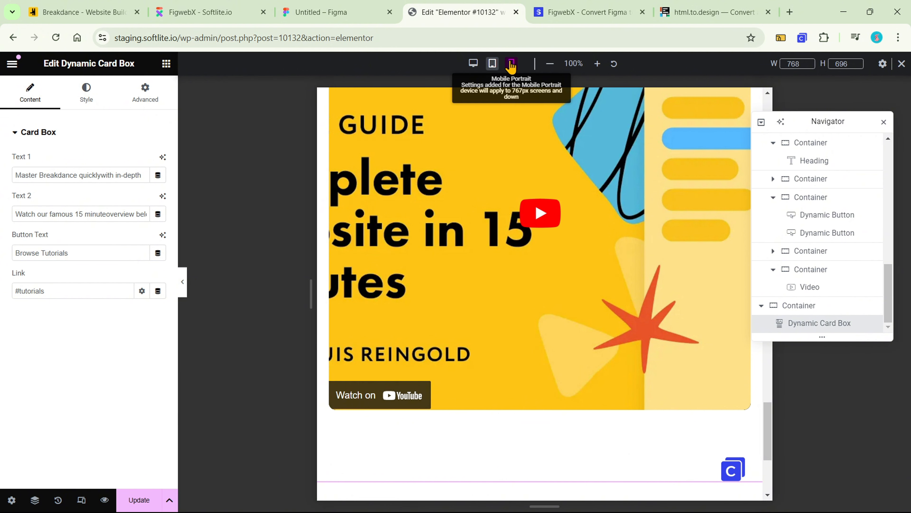
Review the page in Mobile Portrait mode, and return to the desktop view of the tutorials section
click(511, 64)
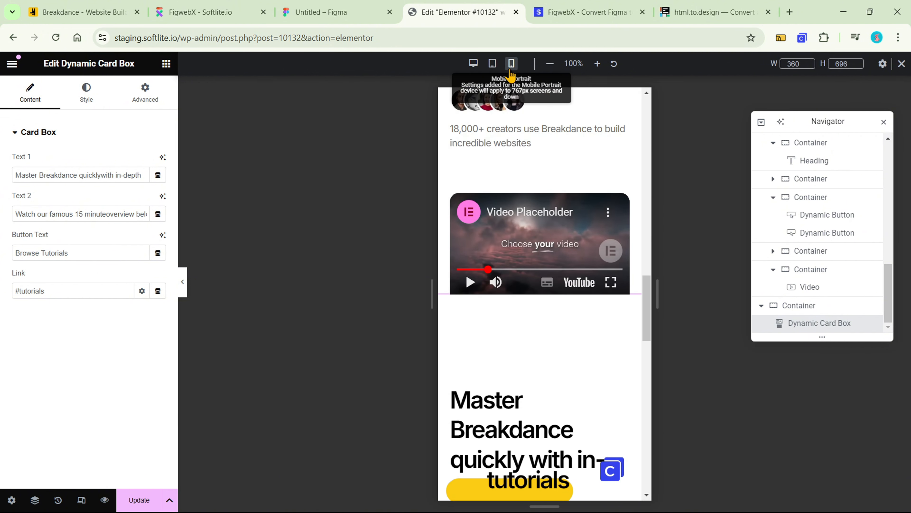
drag(644, 289, 657, 409)
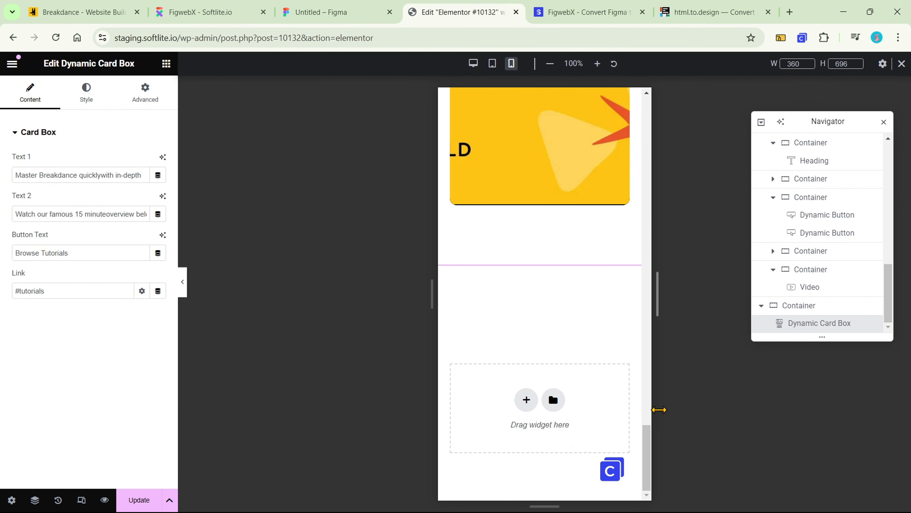
click(474, 64)
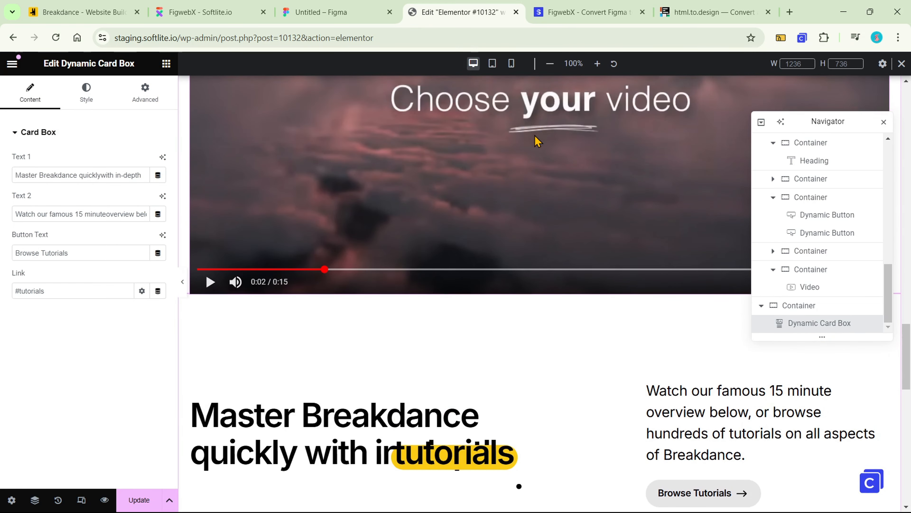
scroll(534, 149, down, 12)
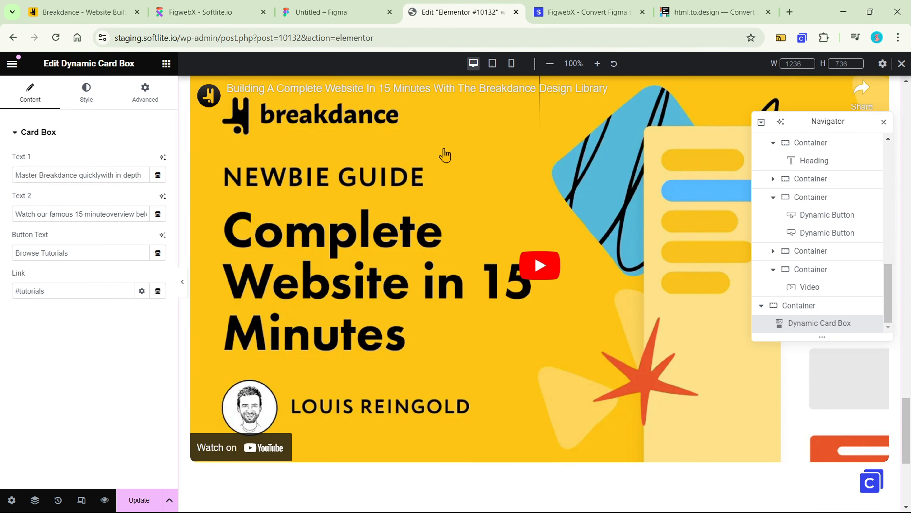
Switch to the Figma design and select the Container of the "Experience the Breakdance difference" section
click(176, 6)
click(298, 9)
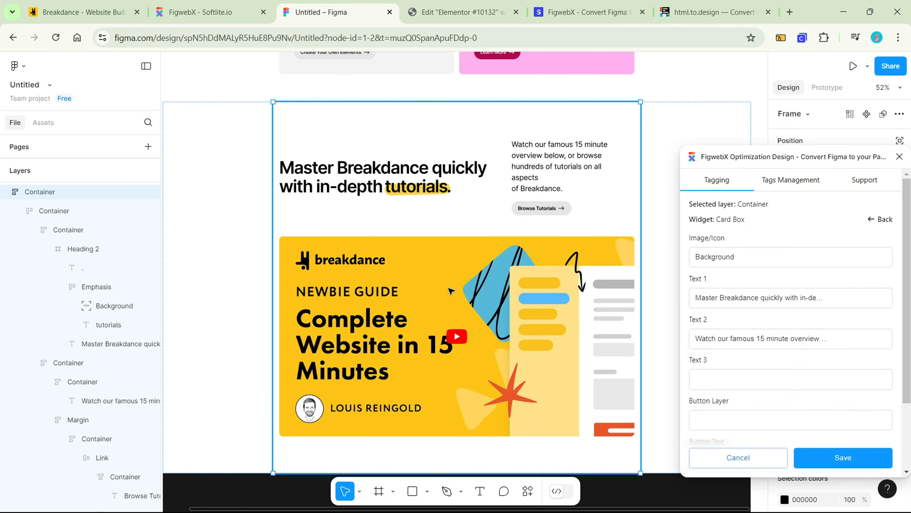
scroll(452, 292, down, 5)
scroll(452, 292, down, 2)
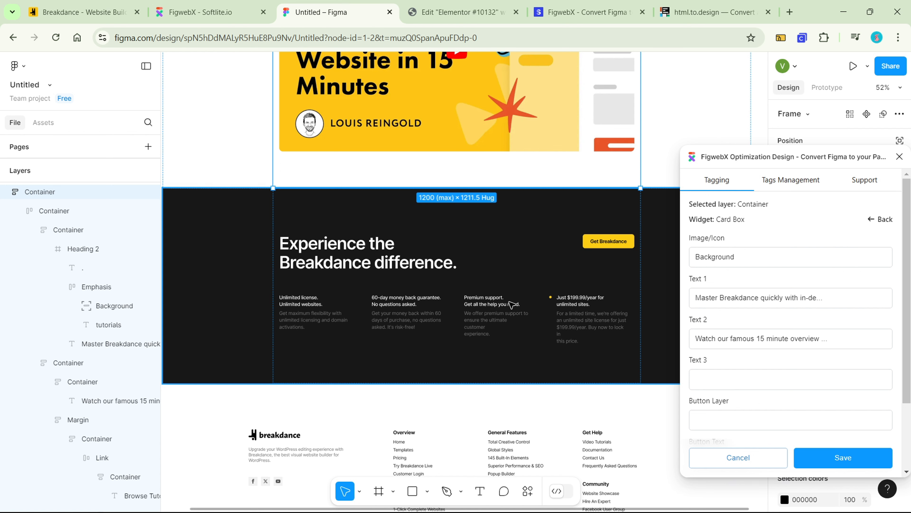
click(497, 247)
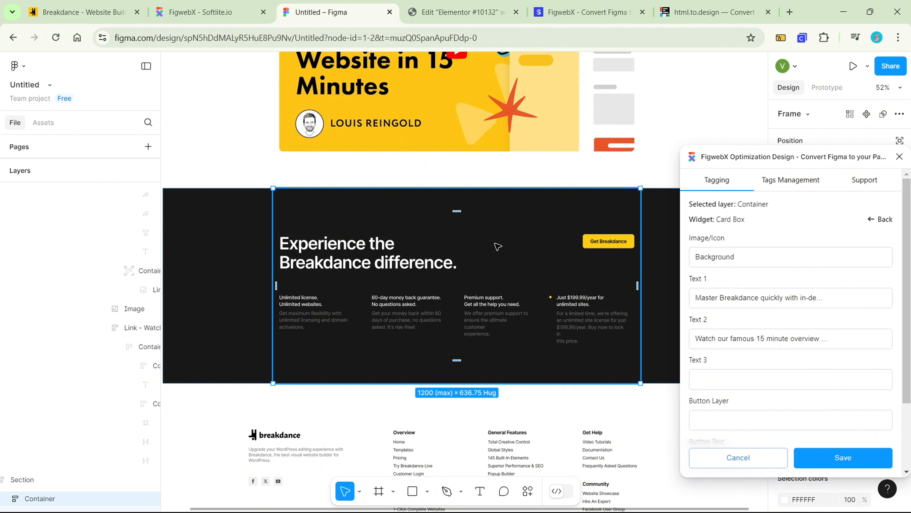
Collapse the four column containers nested under Background and Margin in the "Experience the Breakdance difference" section's layer tree
scroll(63, 264, down, 3)
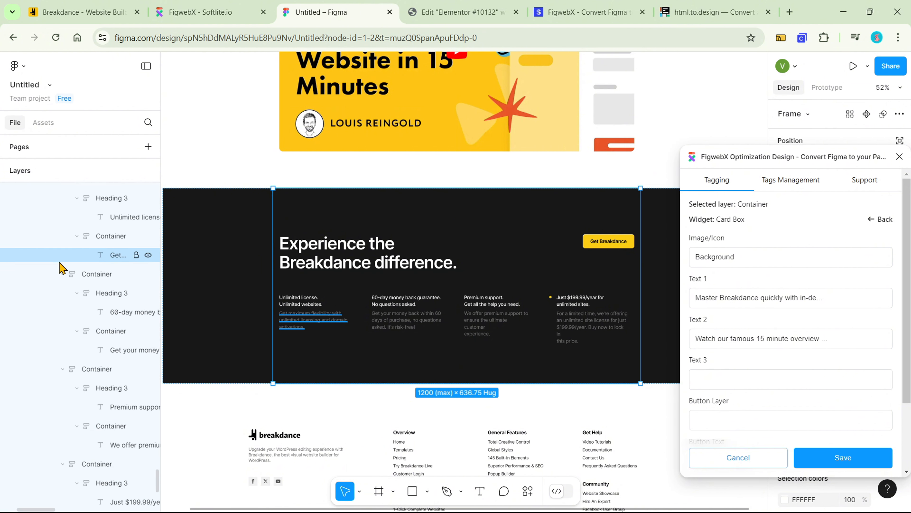
scroll(61, 263, up, 2)
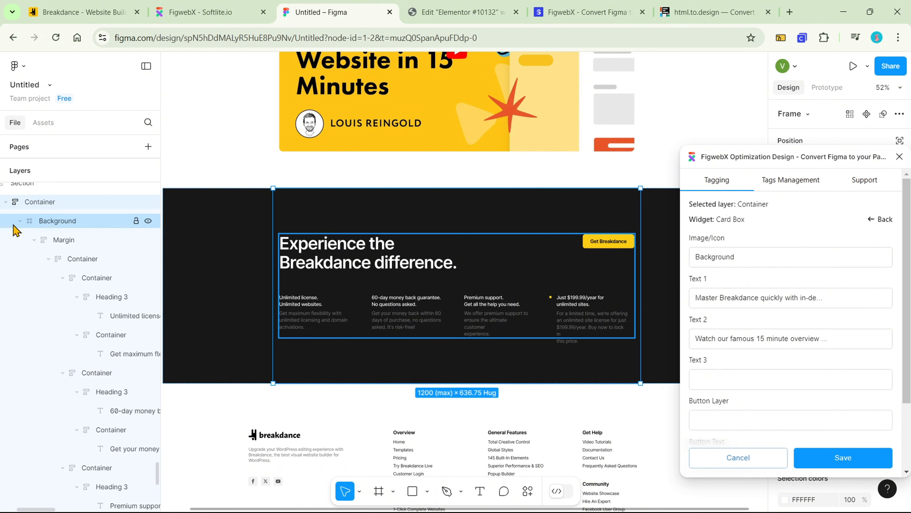
click(20, 220)
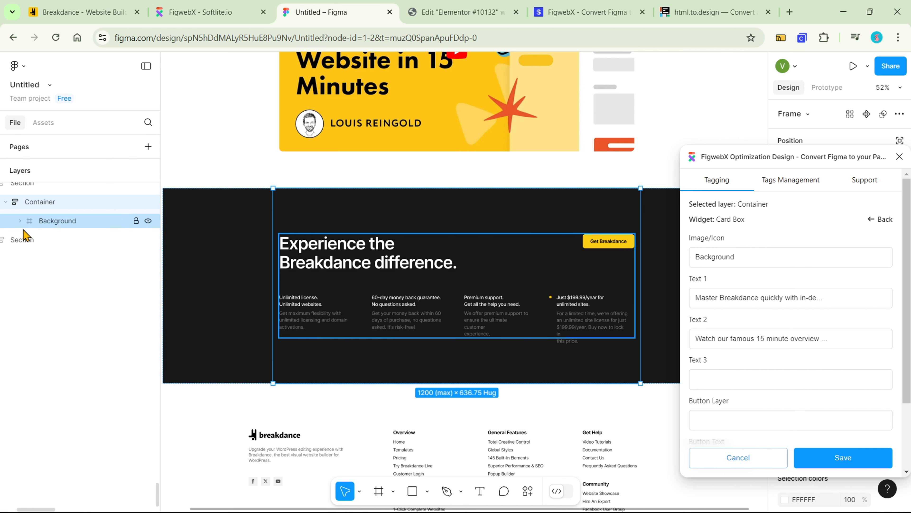
click(20, 222)
click(28, 241)
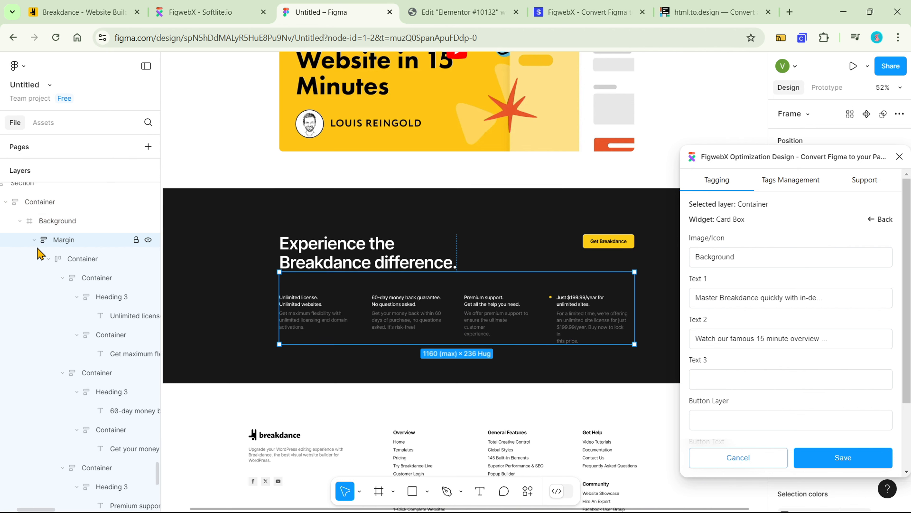
click(63, 278)
click(63, 297)
click(63, 315)
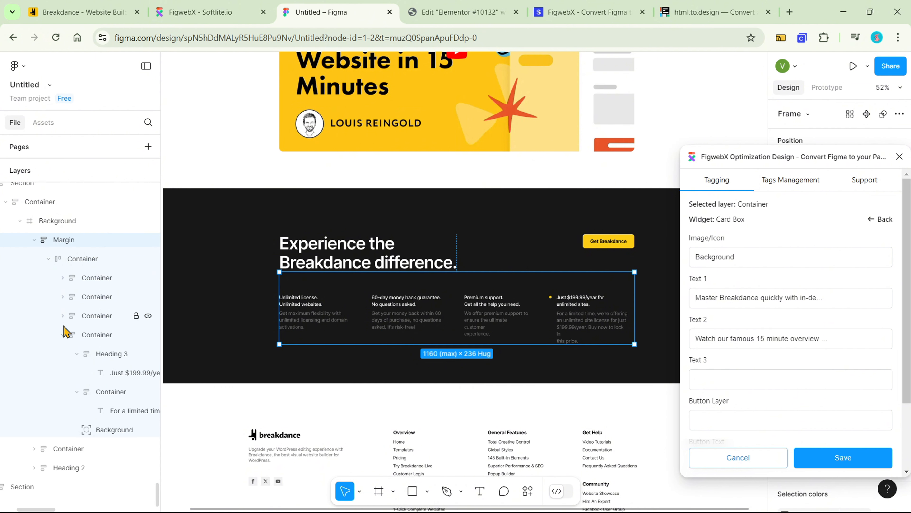
click(64, 334)
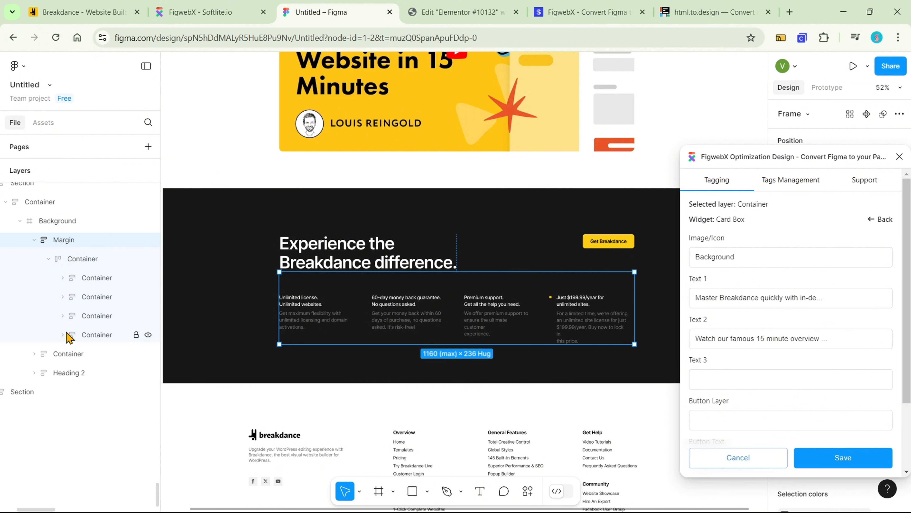
Rename the first two column layers of the section as Container 1 and Container 2
click(109, 283)
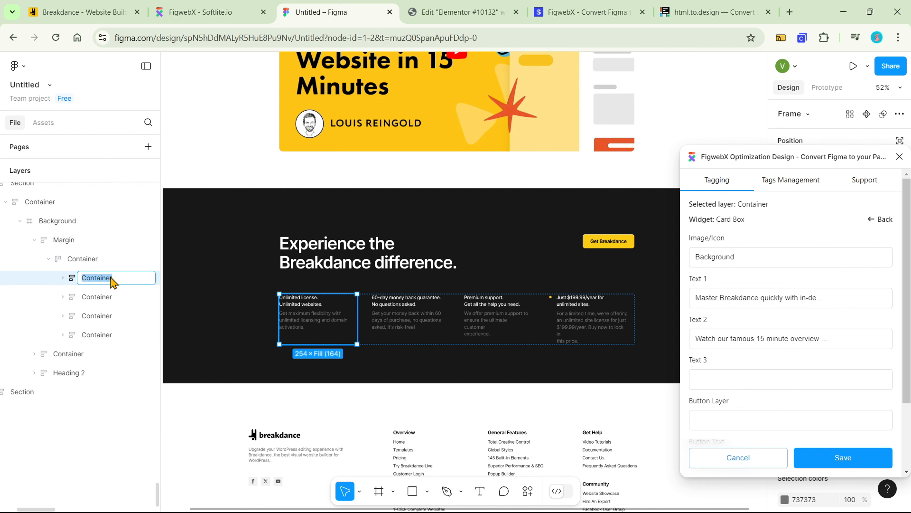
double_click(118, 282)
text(1)
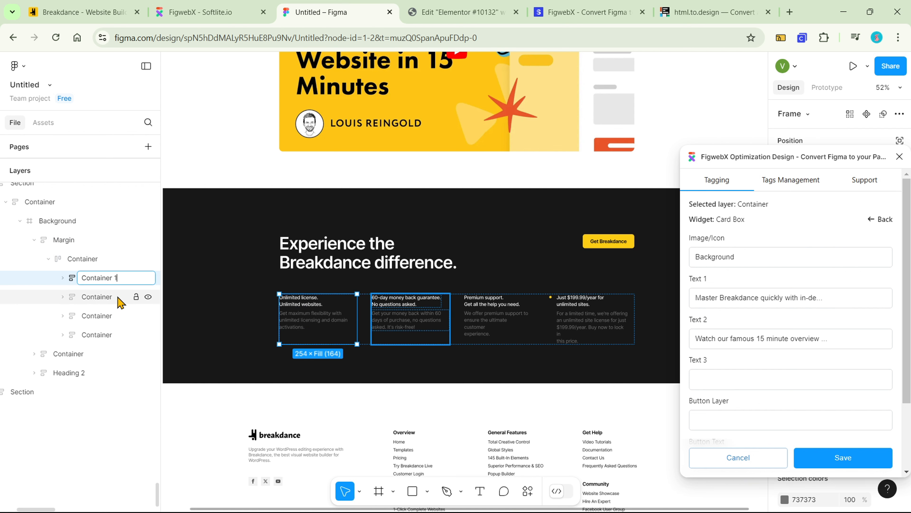
click(117, 299)
double_click(116, 299)
click(115, 300)
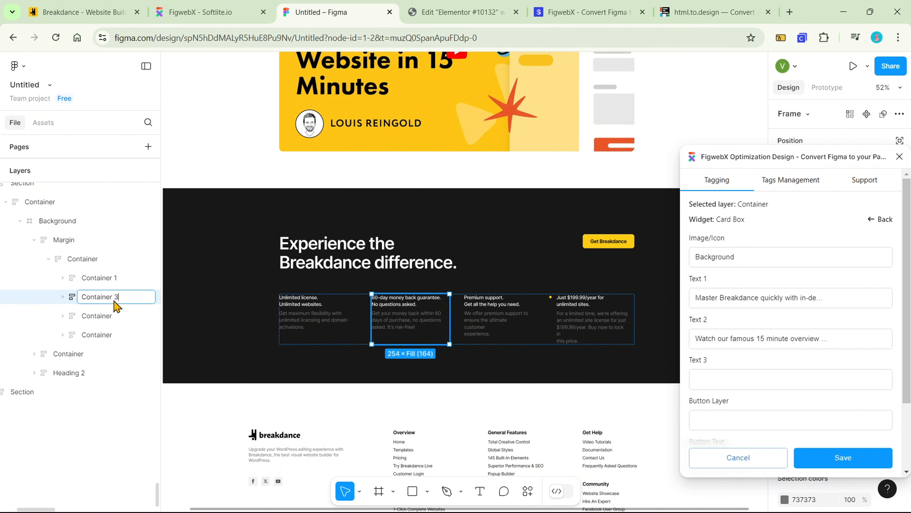
Rename the third and fourth column layers as Container 3 and Container 4
click(114, 316)
double_click(114, 316)
key(BackSpace)
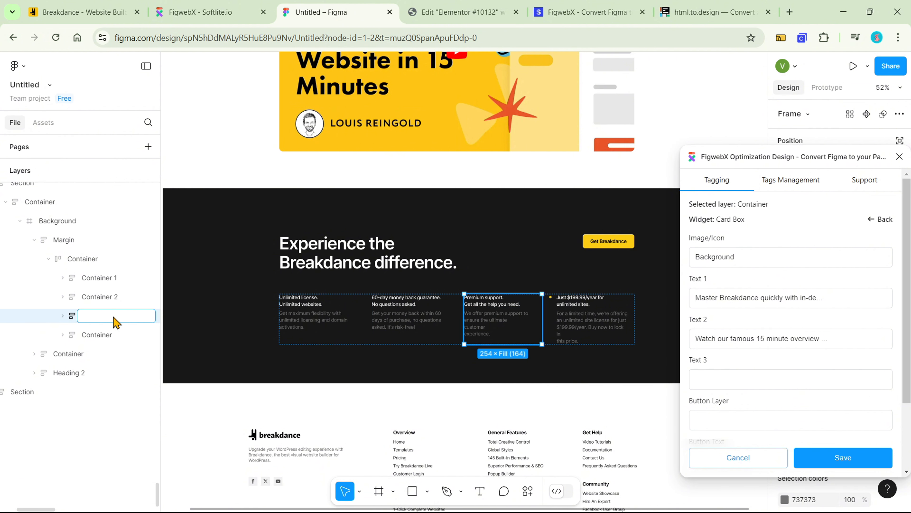
key(ctrl+z)
click(118, 316)
text(3)
click(114, 335)
double_click(115, 335)
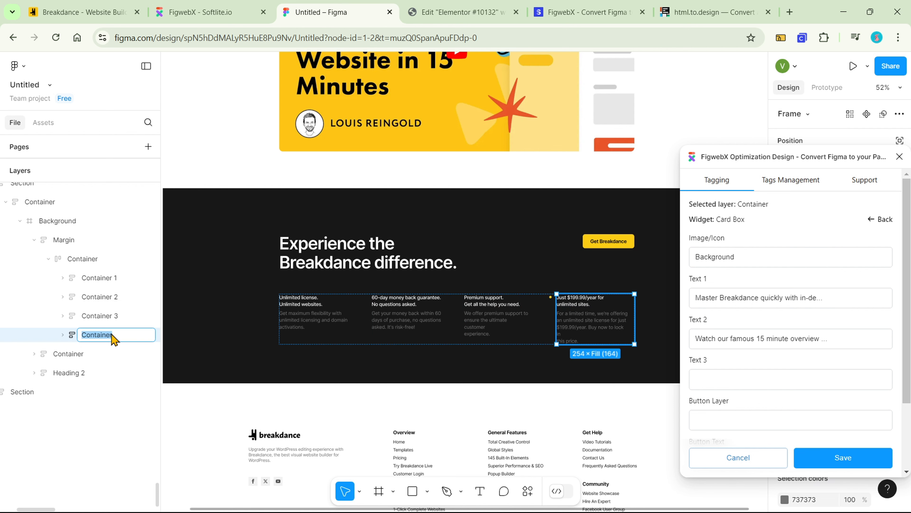
click(114, 335)
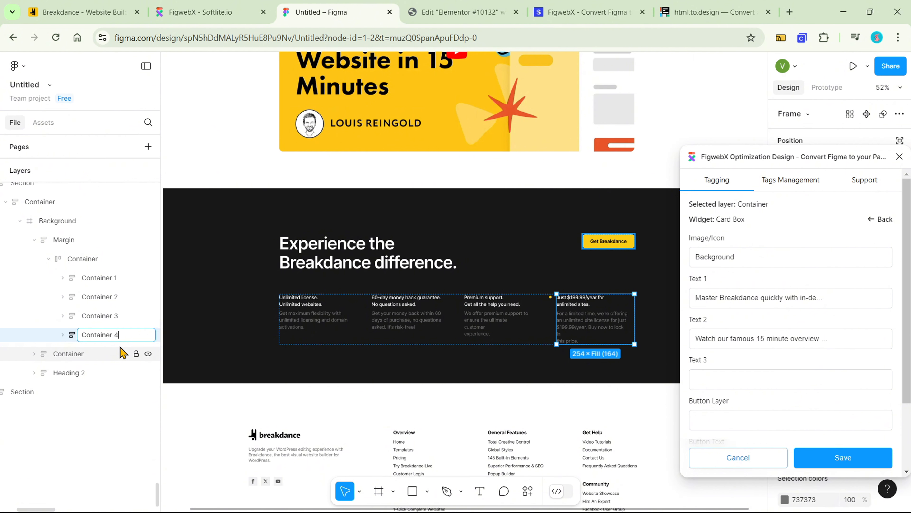
click(112, 420)
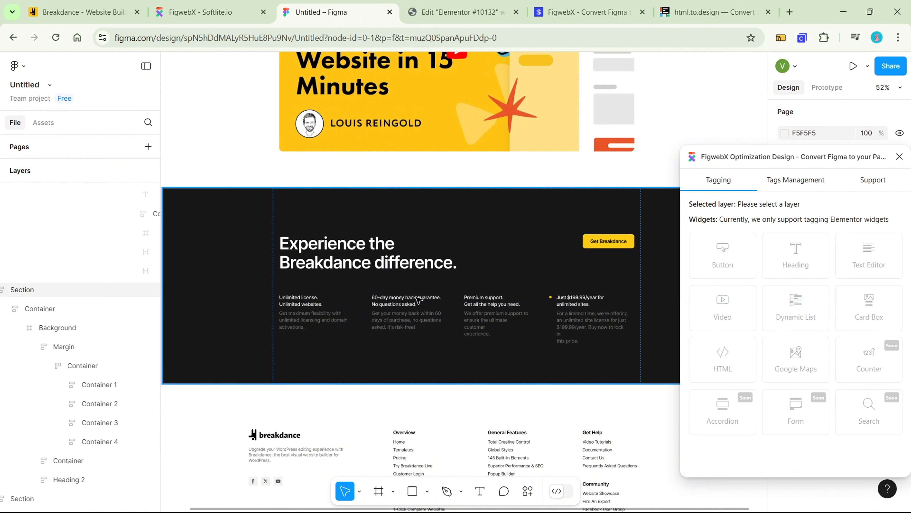
Tag the Container holding the four columns as a Dynamic List, with Container 1 as the first item wrapper
click(320, 301)
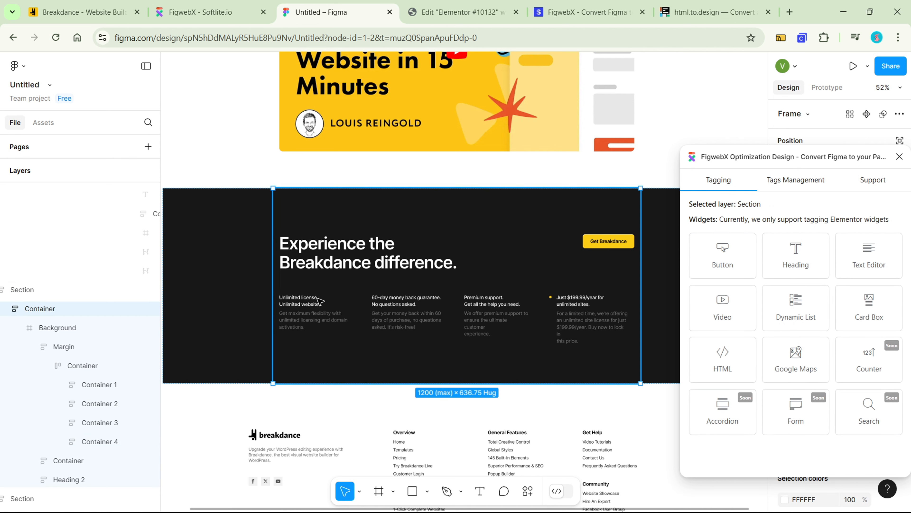
click(107, 369)
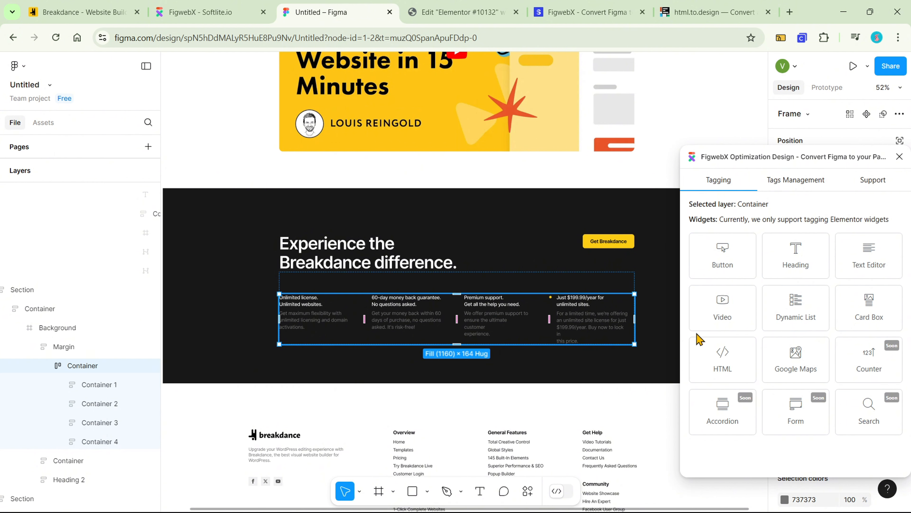
click(795, 323)
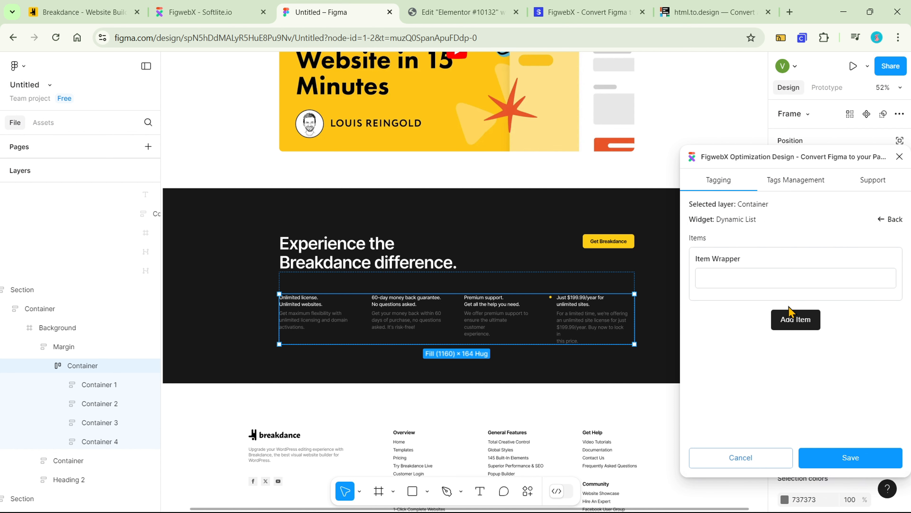
click(818, 289)
click(800, 323)
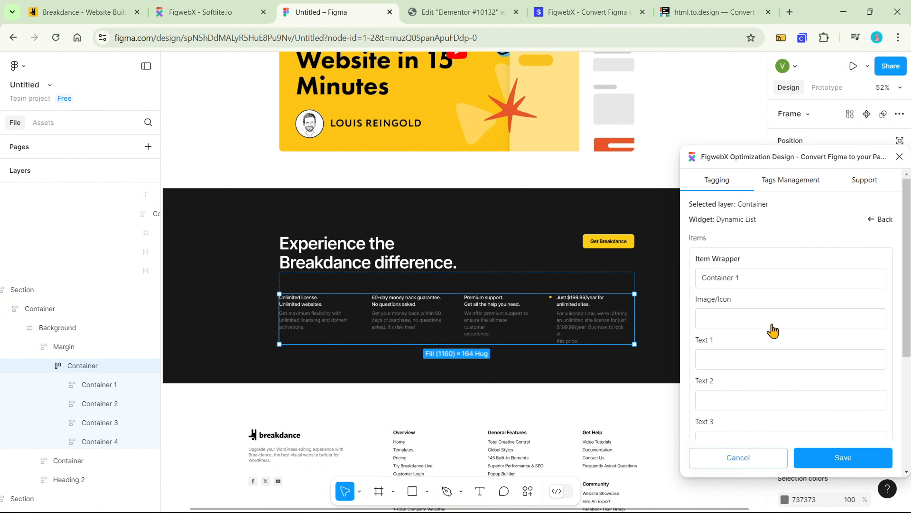
Assign the first item's "Unlimited license" heading to Text 1 and its "Get maximum flexibility" description to Text 2
scroll(749, 326, down, 3)
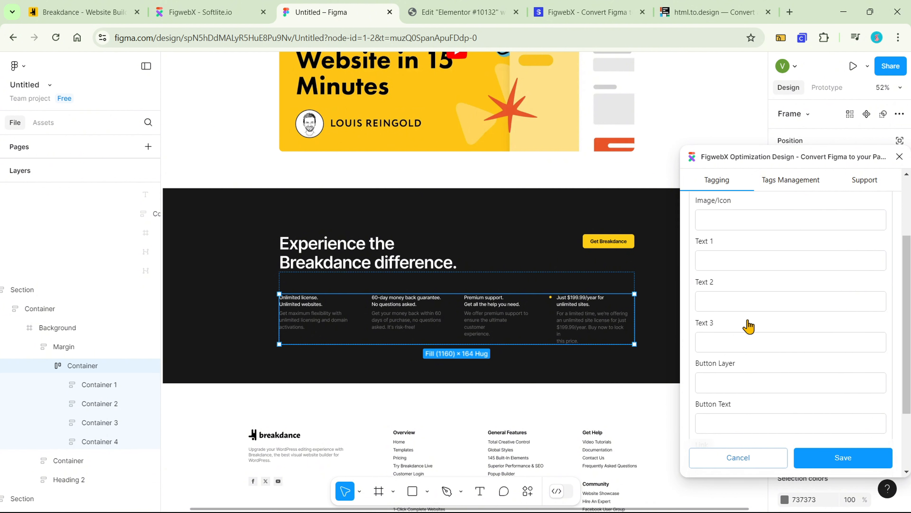
click(761, 266)
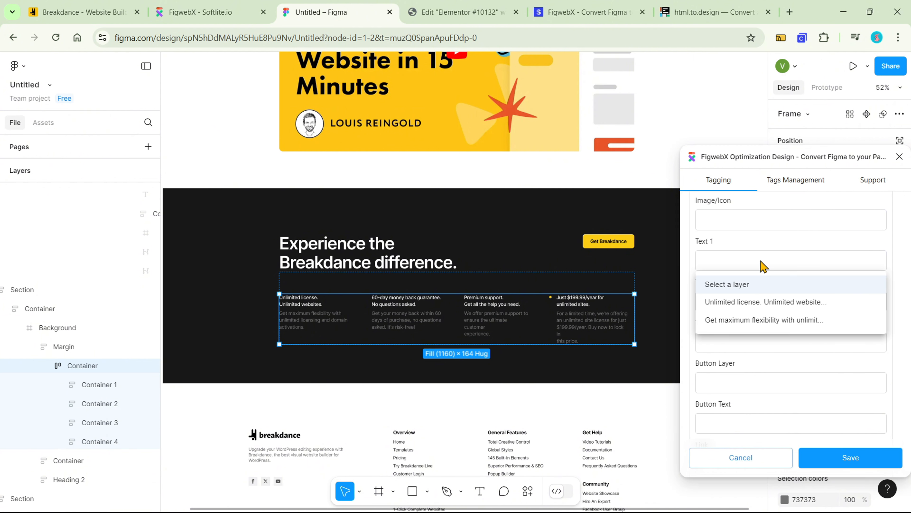
click(759, 308)
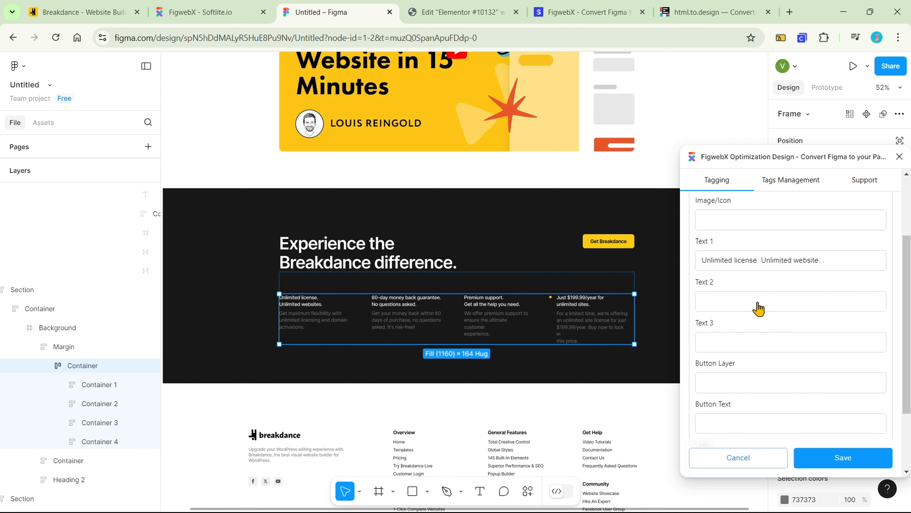
click(759, 309)
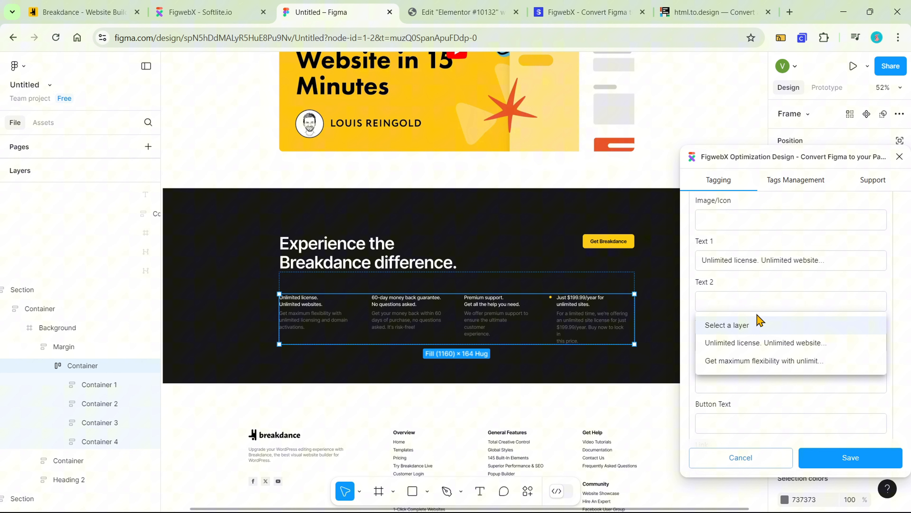
click(753, 361)
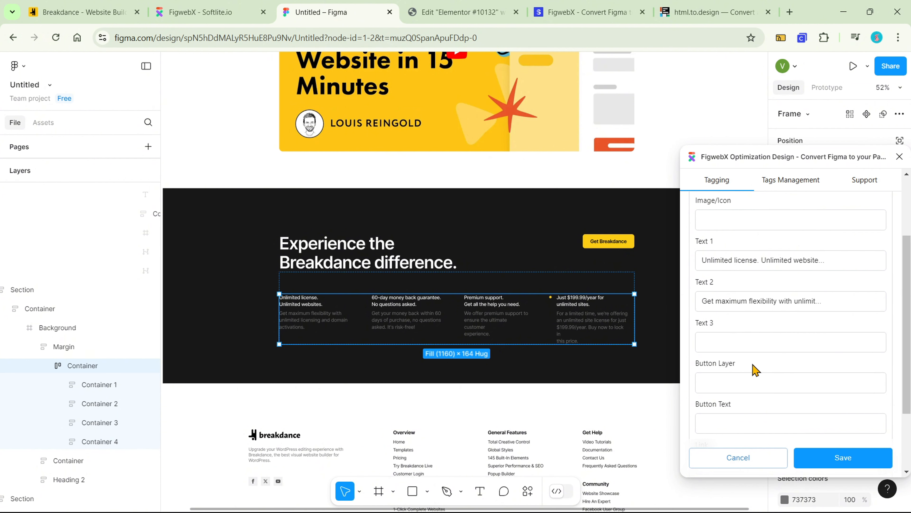
scroll(755, 370, up, 3)
Add a second list item wrapping Container 2, with the "60-day money back guarantee" heading as Text 1 and its description as Text 2
scroll(753, 354, down, 5)
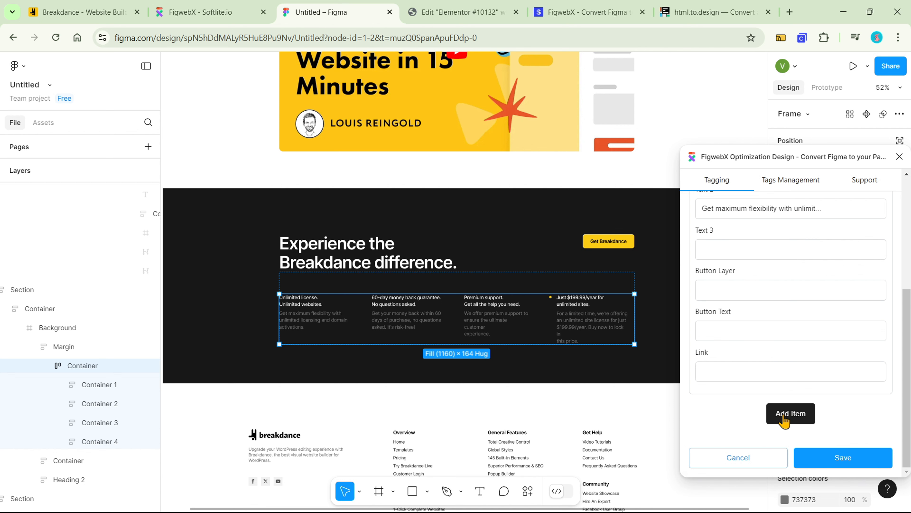
click(784, 418)
scroll(775, 393, down, 3)
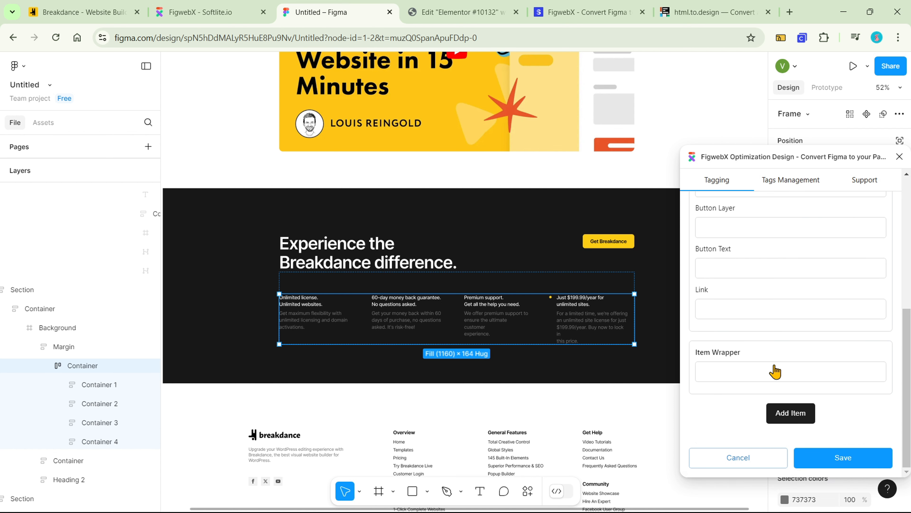
click(773, 374)
click(769, 417)
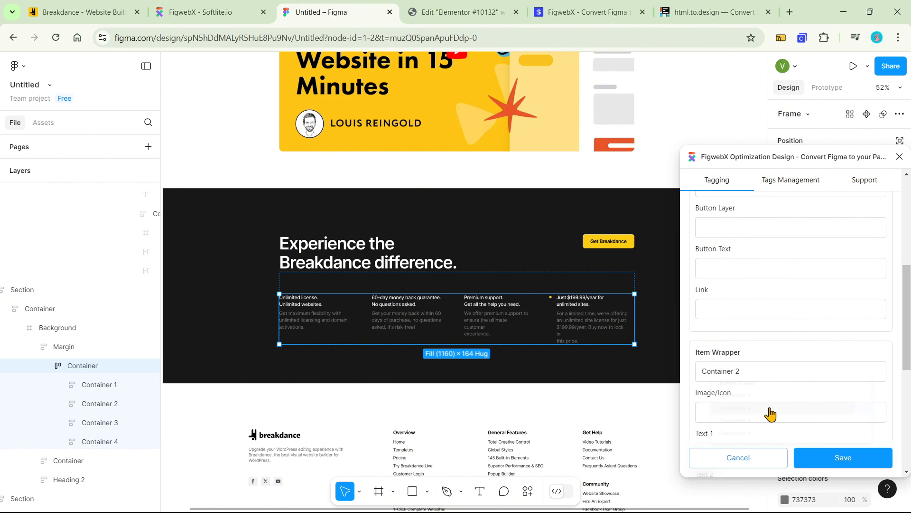
scroll(774, 388, down, 3)
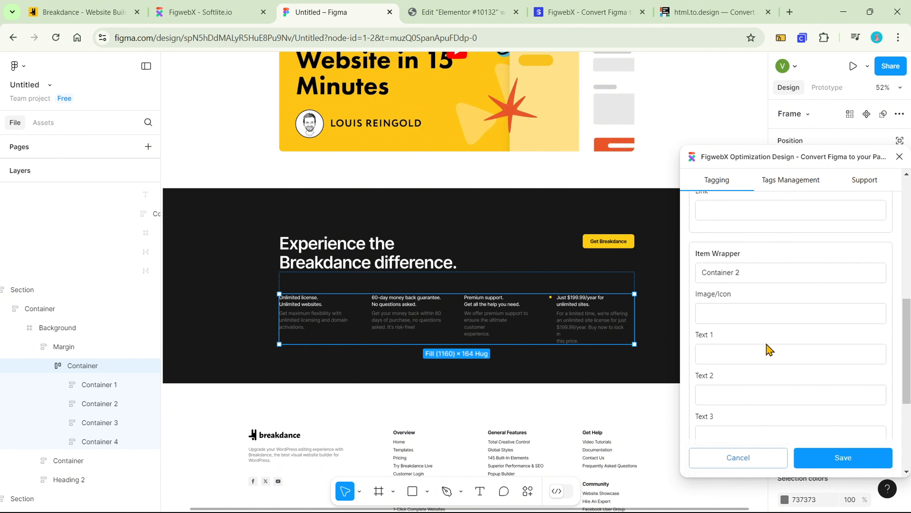
click(759, 357)
click(756, 398)
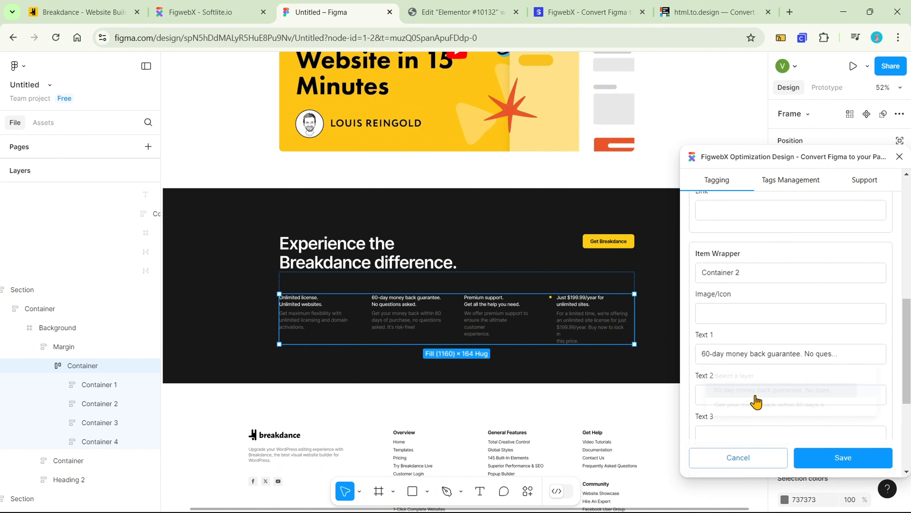
scroll(757, 401, down, 3)
click(760, 304)
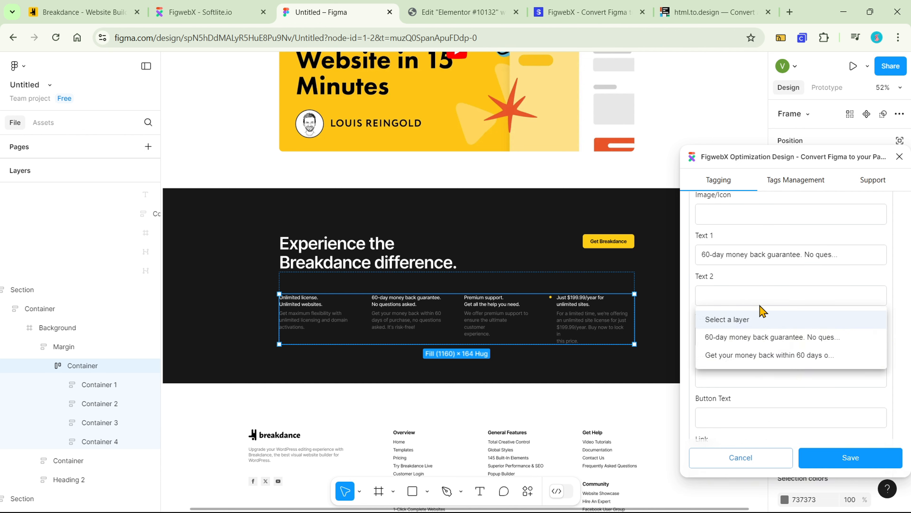
click(755, 357)
Add a third list item wrapping Container 3, with the "Premium support" heading as Text 1 and its description as Text 2
scroll(760, 358, down, 3)
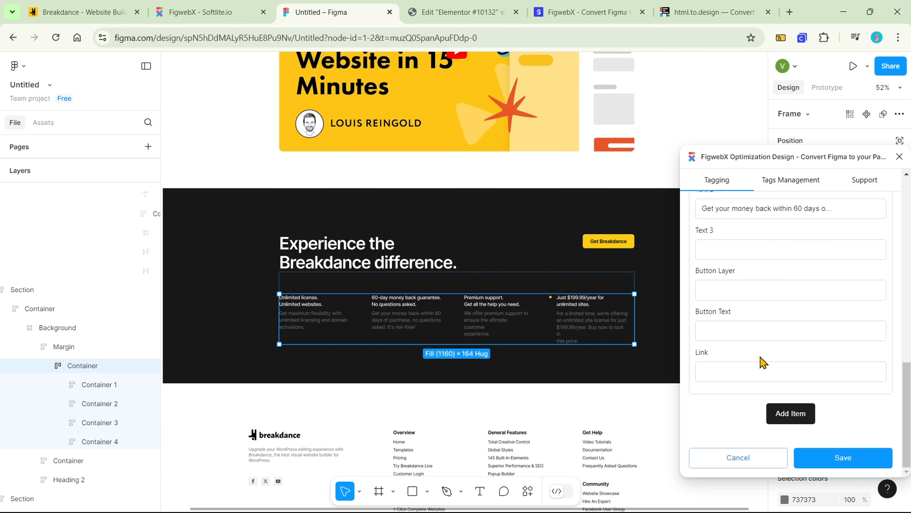
click(775, 412)
scroll(770, 343, down, 2)
click(766, 372)
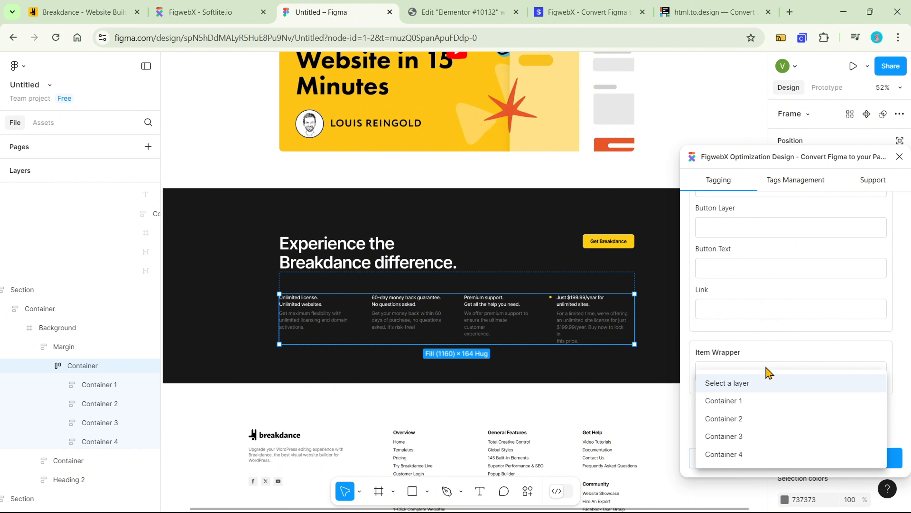
click(761, 437)
scroll(769, 376, down, 3)
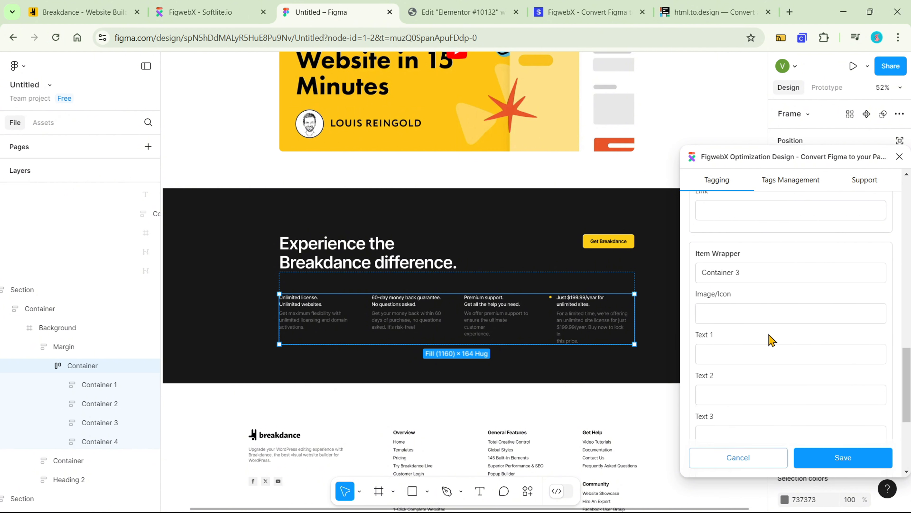
click(768, 356)
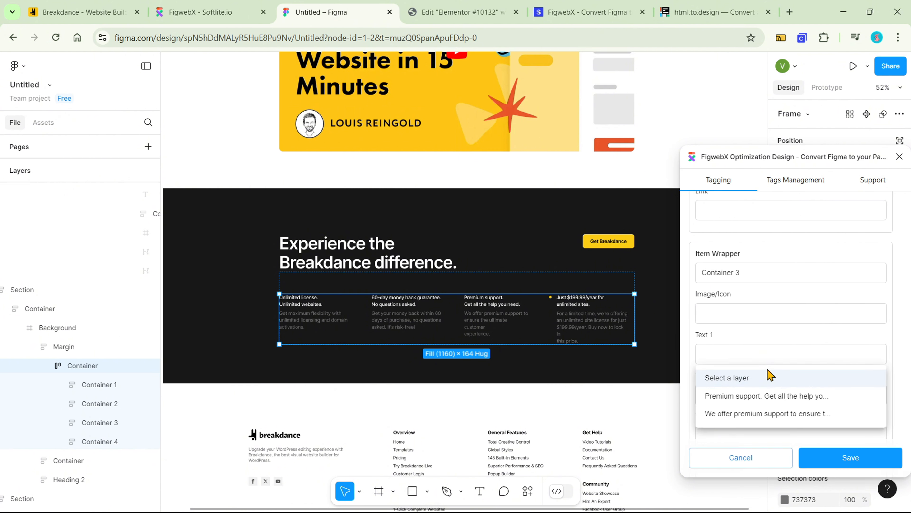
click(766, 397)
scroll(769, 369, down, 3)
click(767, 305)
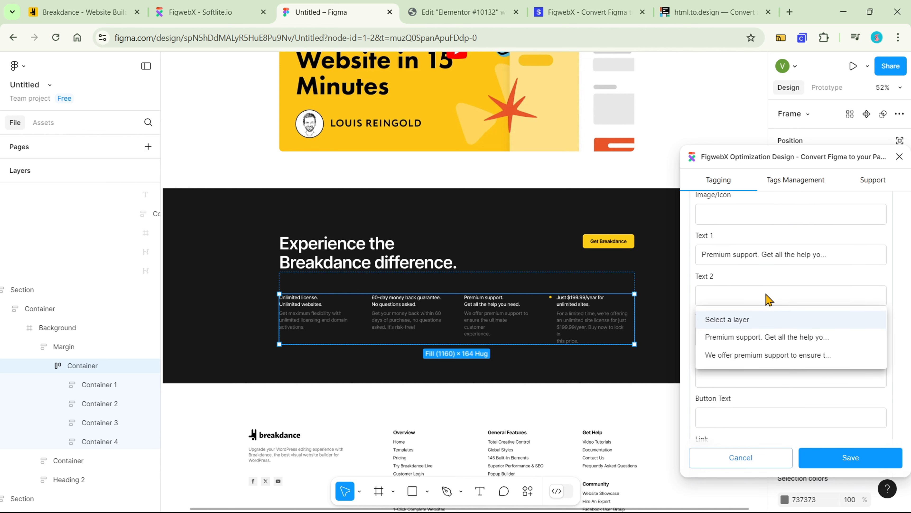
click(764, 355)
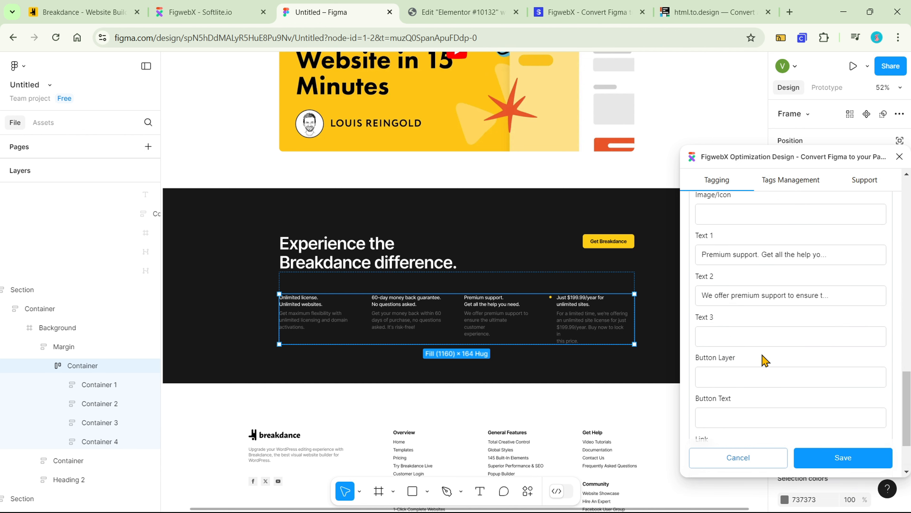
Add a fourth item to the Dynamic List and set Container 4 as its item wrapper
scroll(804, 437, down, 3)
click(798, 414)
scroll(793, 407, down, 2)
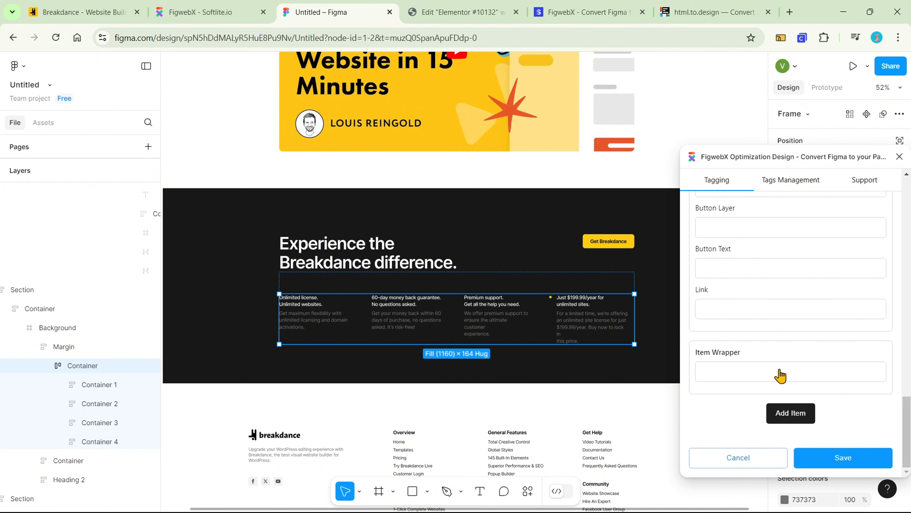
click(778, 376)
click(774, 454)
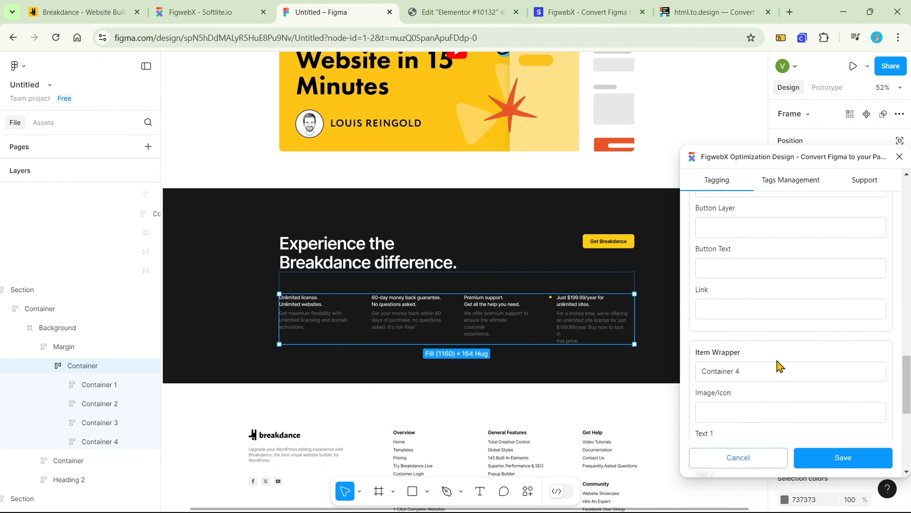
Assign the fourth item's "Just $199.99/year" heading to Text 1 and "For a limited time" description to Text 2, and save the tag
scroll(775, 370, down, 3)
click(770, 361)
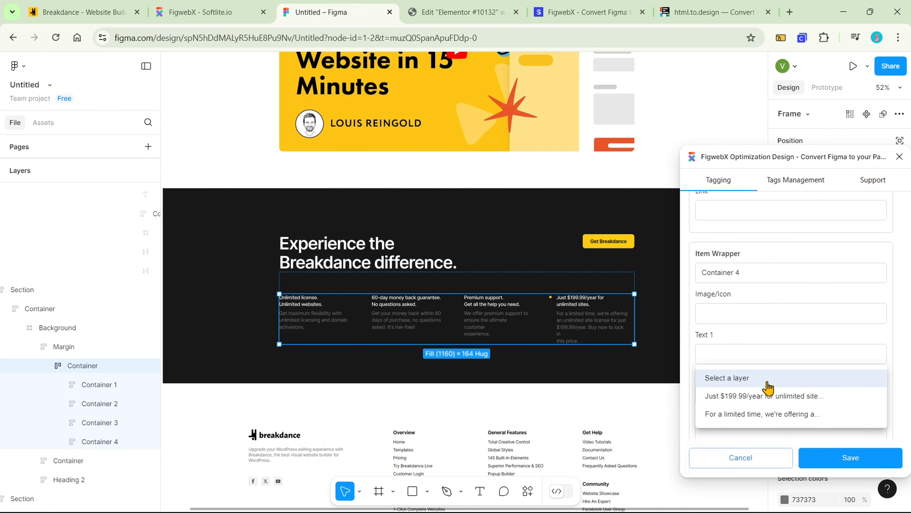
click(768, 395)
scroll(767, 397, down, 3)
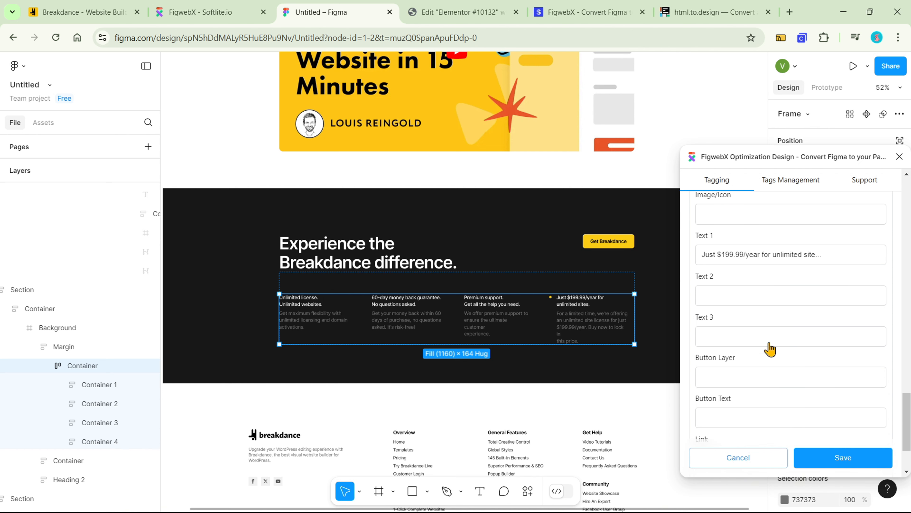
click(773, 300)
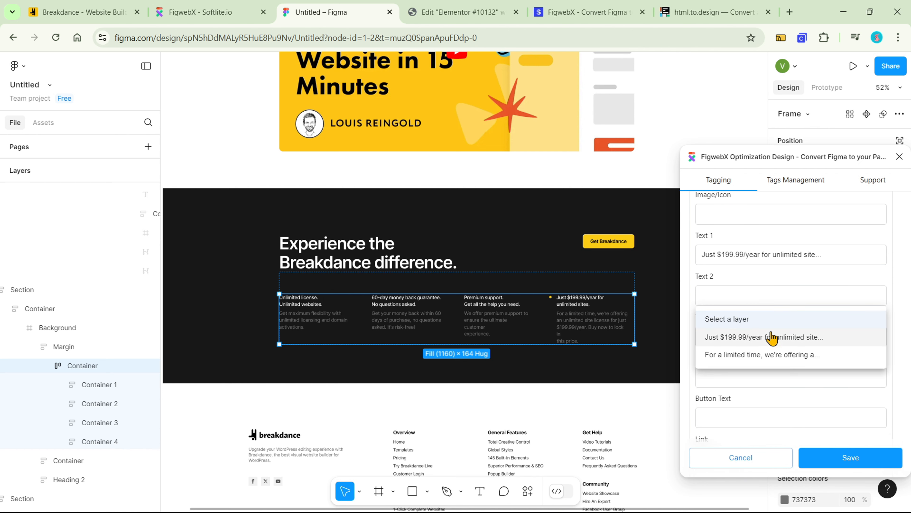
click(770, 354)
scroll(789, 413, down, 3)
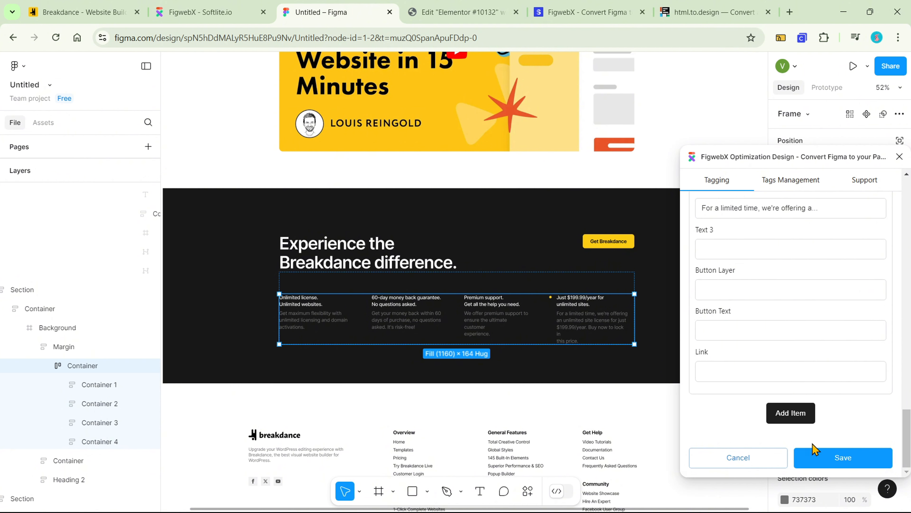
click(815, 467)
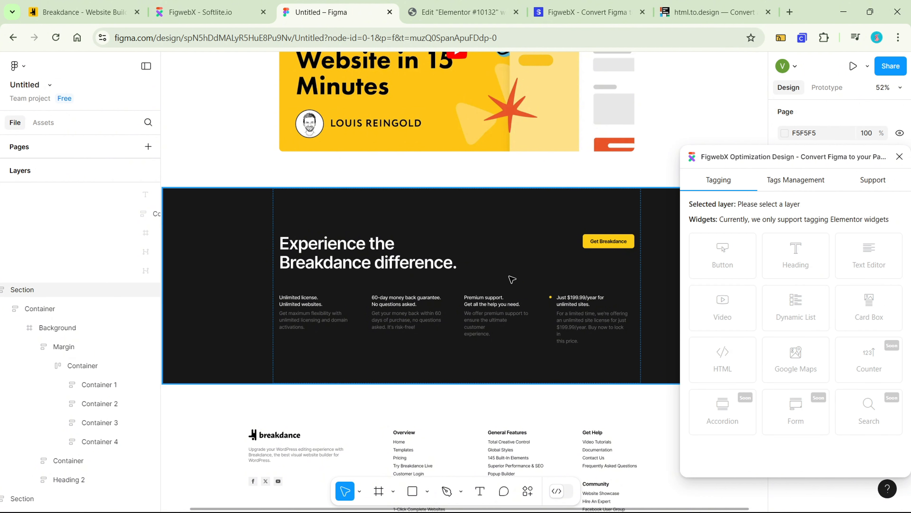
Tag the yellow "Get Breakdance" container as a Button with "Get Breakdance" as its text and #products as its link, and save
click(344, 213)
click(344, 213)
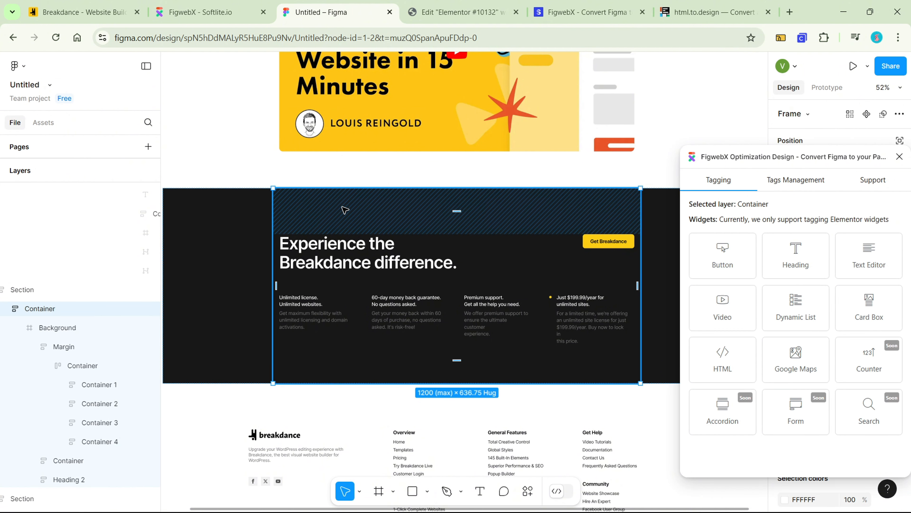
click(608, 246)
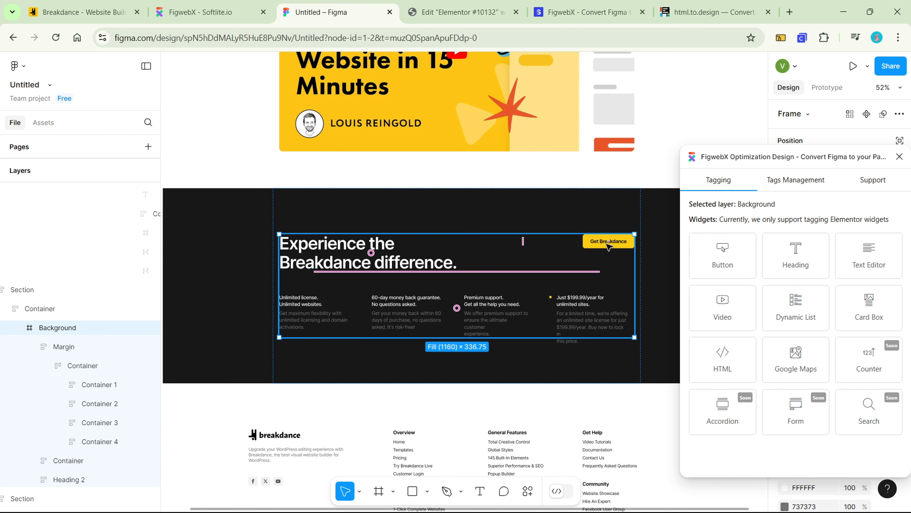
click(609, 247)
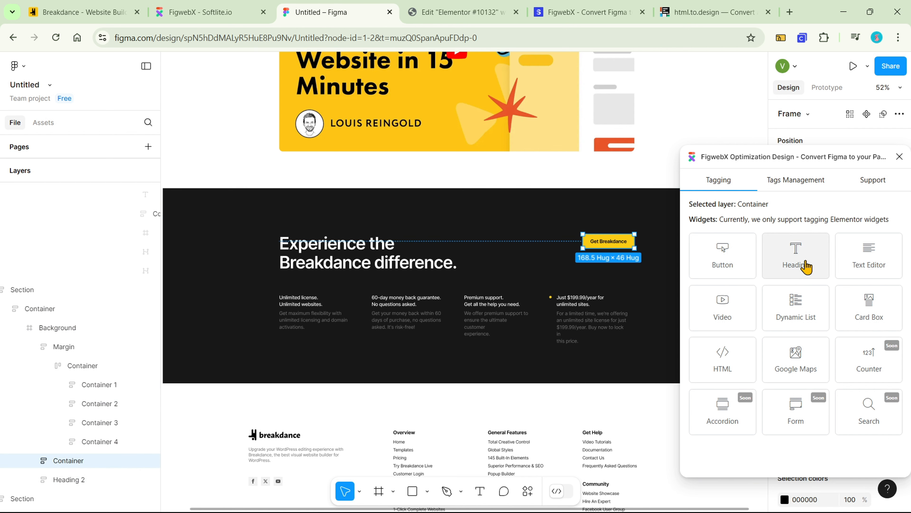
click(728, 265)
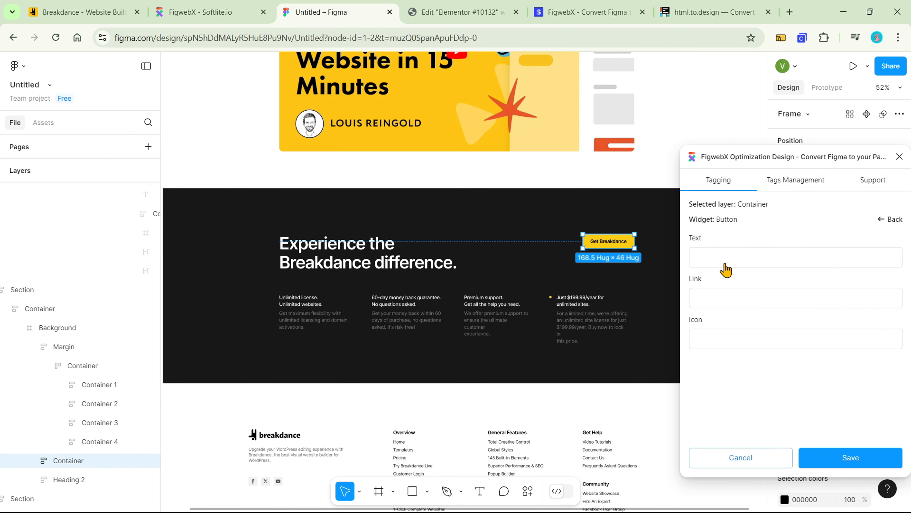
click(757, 264)
click(756, 304)
click(360, 258)
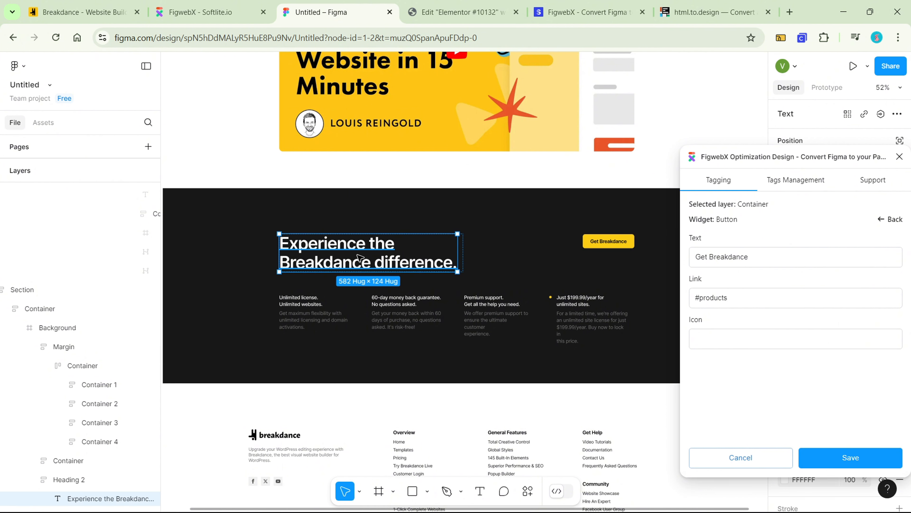
click(828, 461)
Tag the "Experience the Breakdance difference" text layer as a Heading with the H2 HTML tag and save it
click(404, 261)
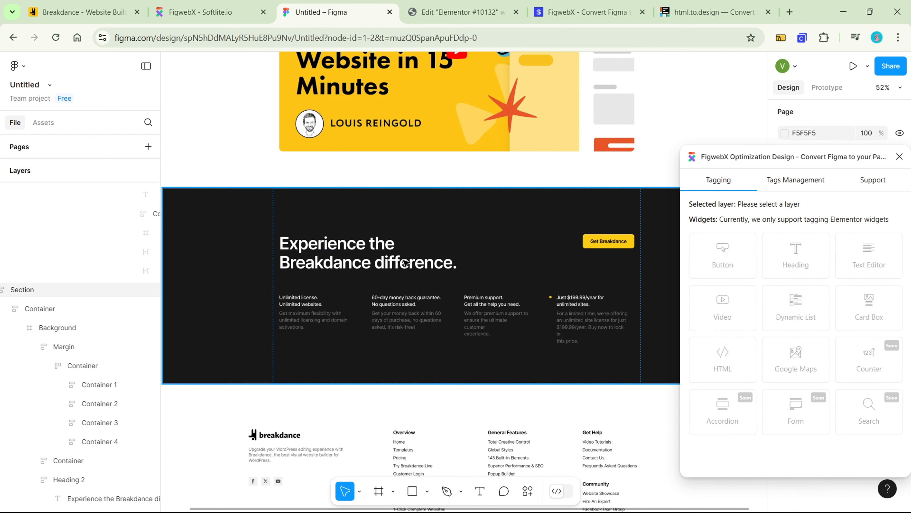
double_click(404, 261)
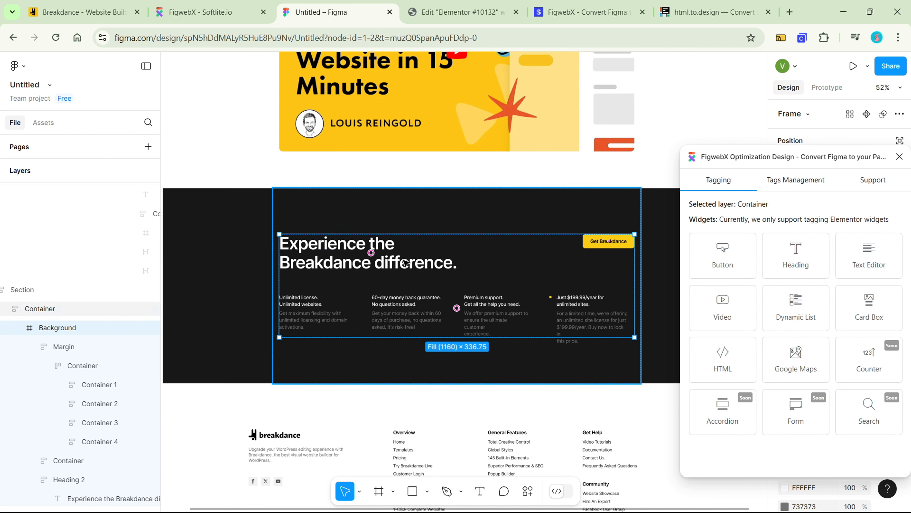
double_click(330, 251)
click(796, 263)
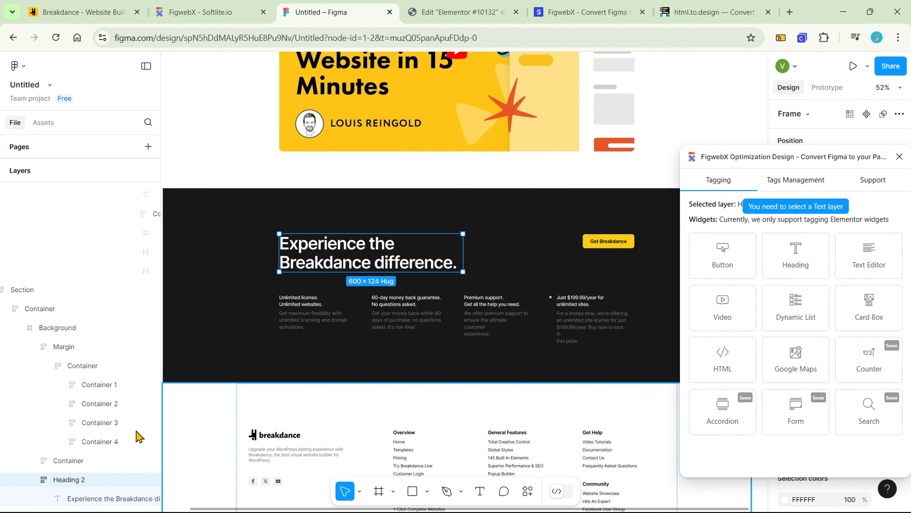
scroll(129, 445, down, 1)
click(104, 481)
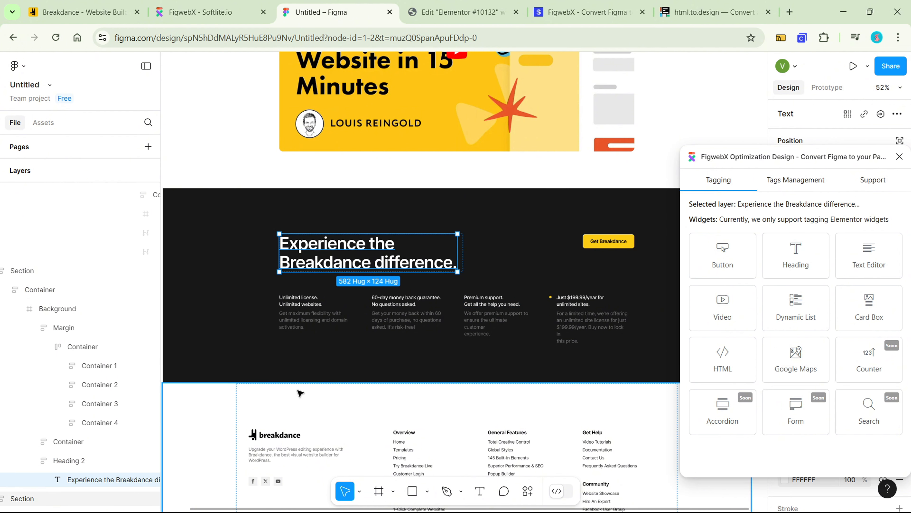
click(788, 257)
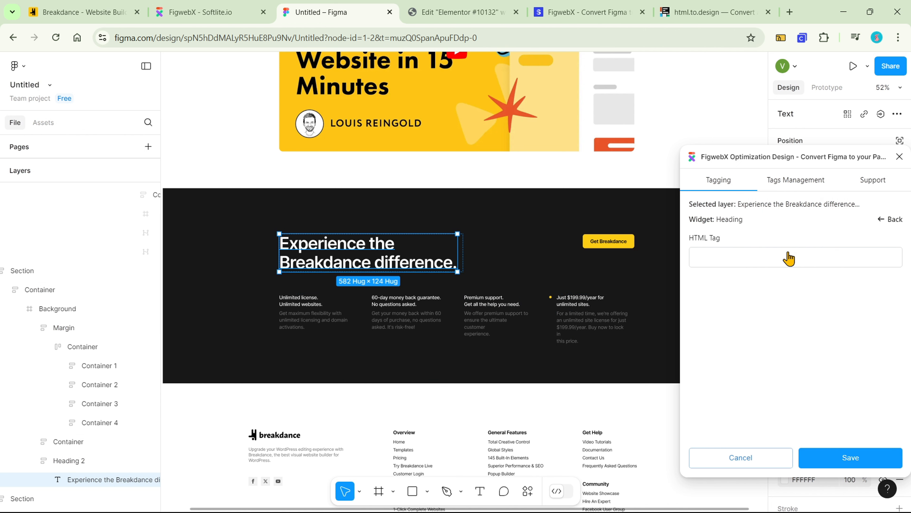
click(788, 257)
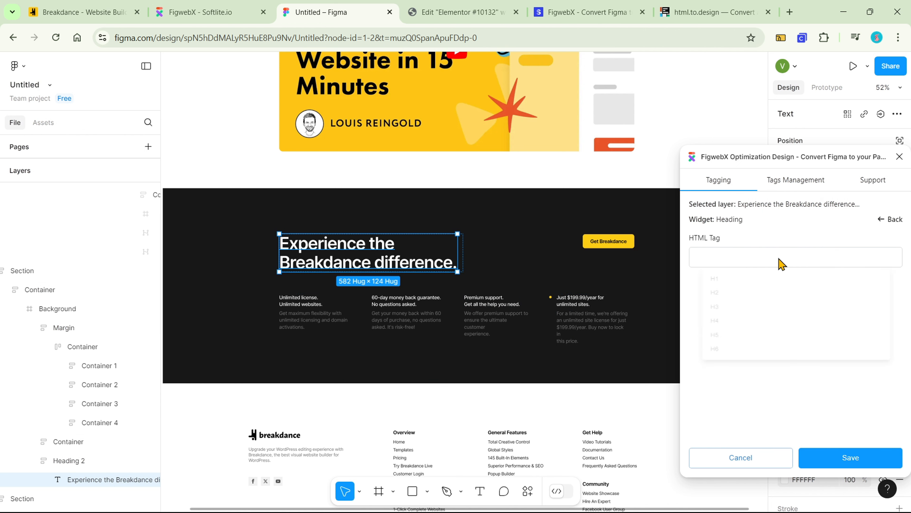
click(770, 308)
click(842, 469)
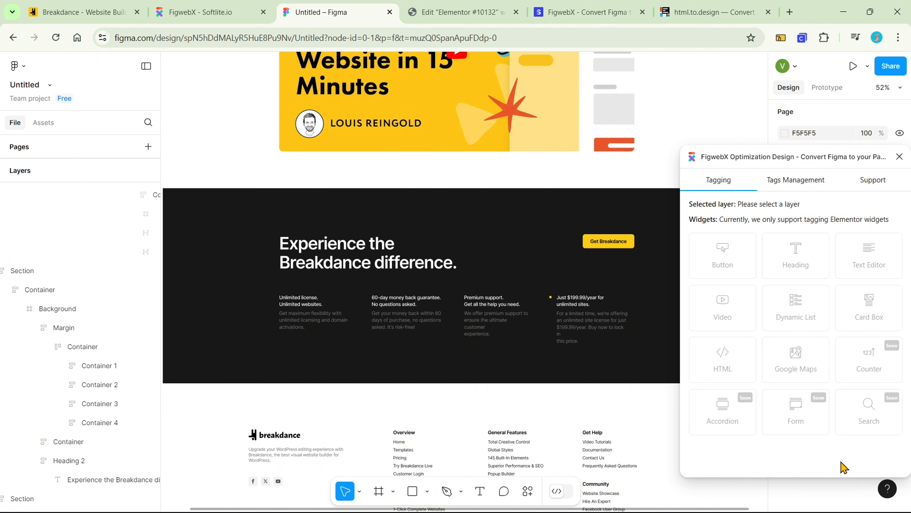
Copy the selection link of the Container holding the whole "Experience the Breakdance difference" section
click(512, 242)
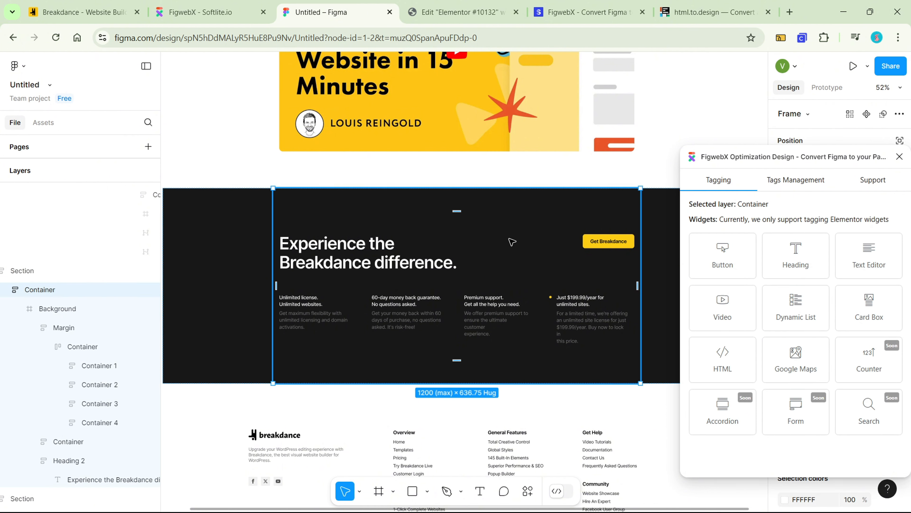
right_click(512, 242)
mouse_move(545, 150)
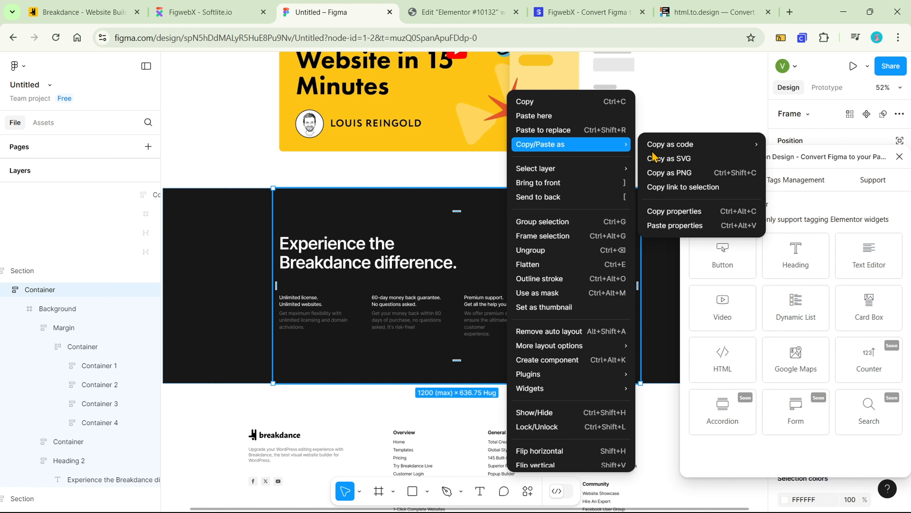
click(698, 187)
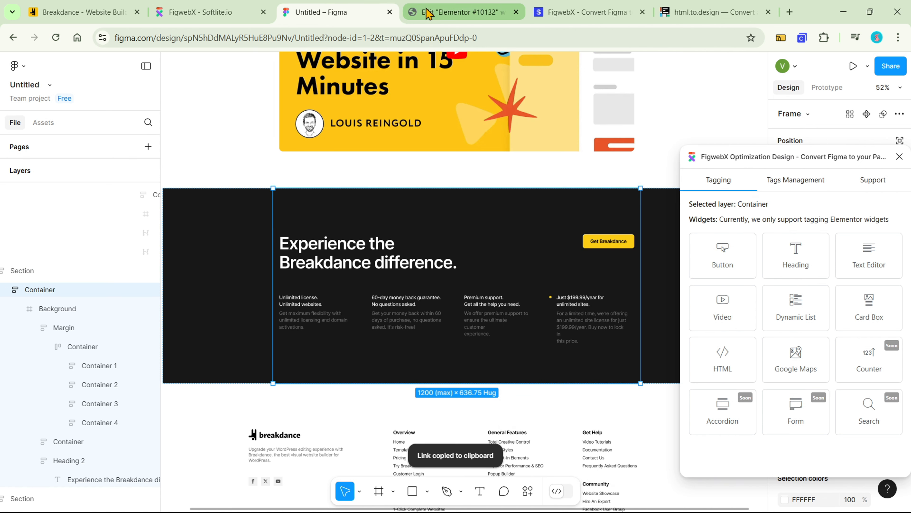
Switch to FigwebX and create a new Elementor export task from the copied Figma link
click(251, 13)
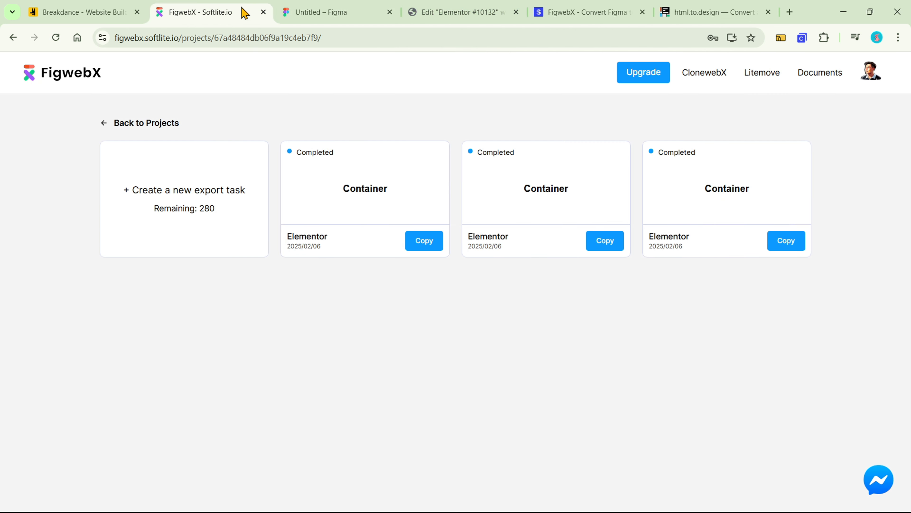
click(219, 195)
key(ctrl+v)
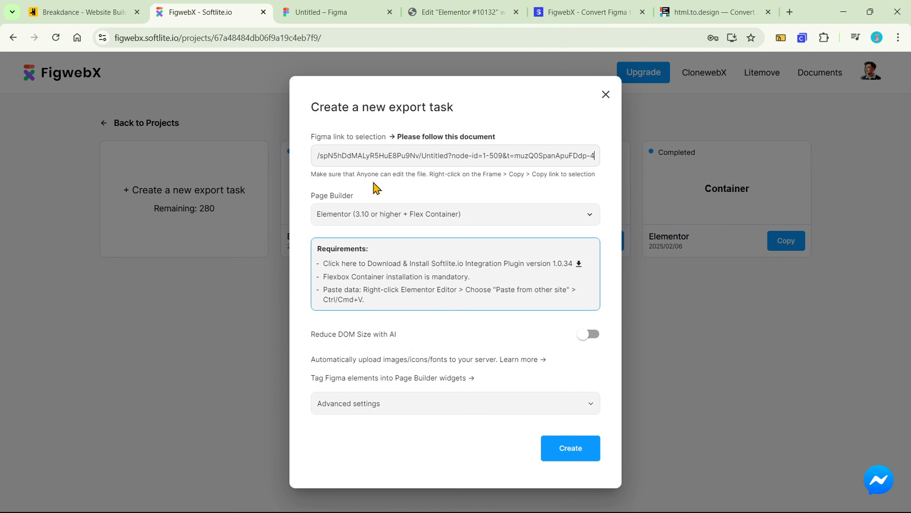
click(568, 449)
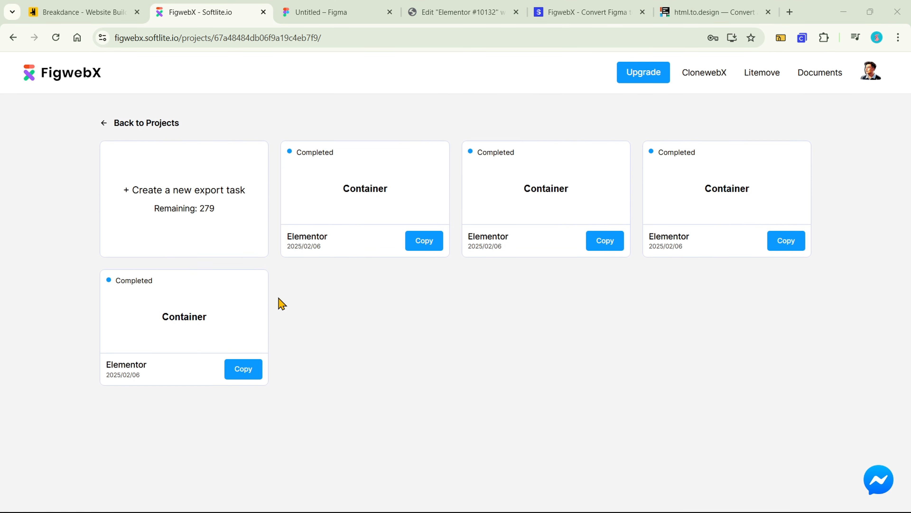
Copy the newest completed Container export and paste it from another site into the empty area below the Elementor page content
click(417, 246)
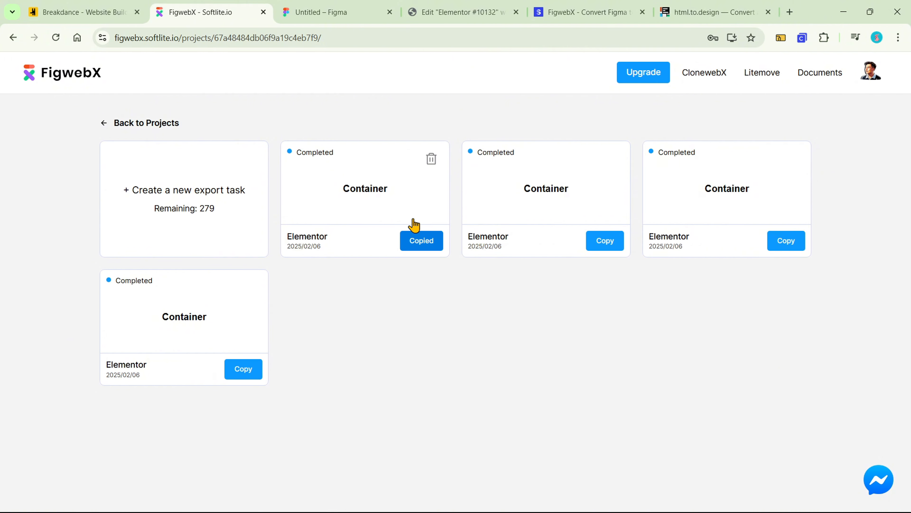
click(460, 11)
scroll(506, 212, down, 4)
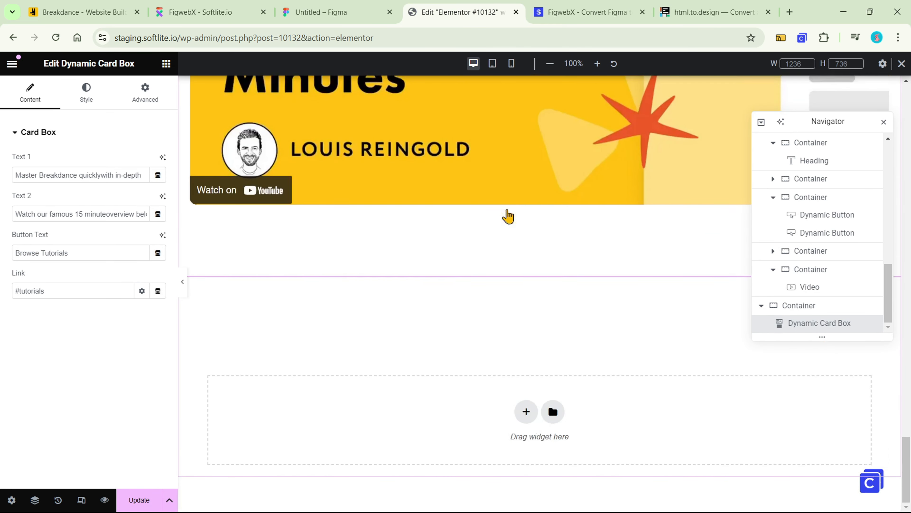
right_click(495, 393)
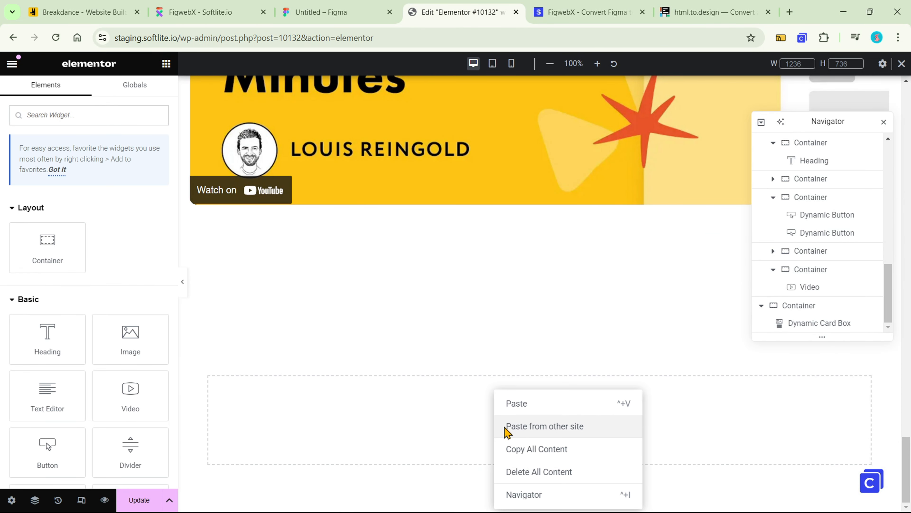
click(531, 426)
key(ctrl+v)
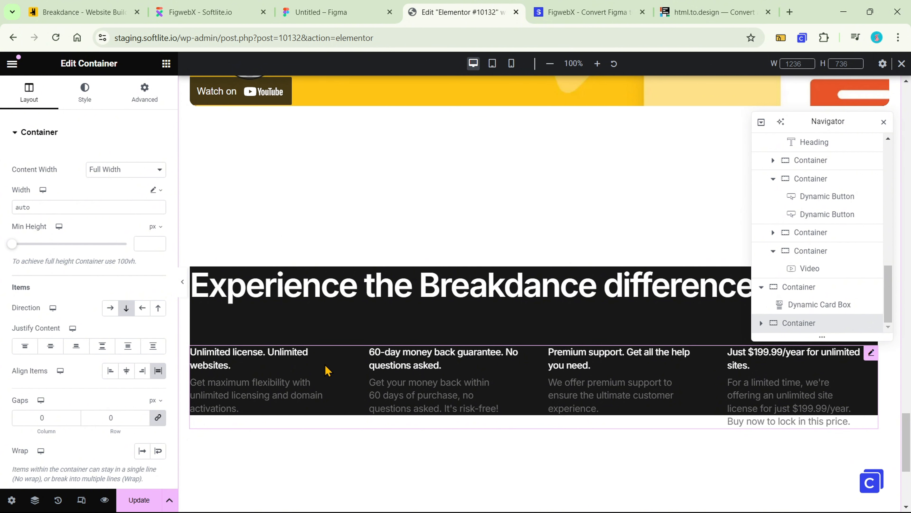
Select the pasted Dynamic List and examine the text and link fields of its "Unlimited license" item
click(311, 367)
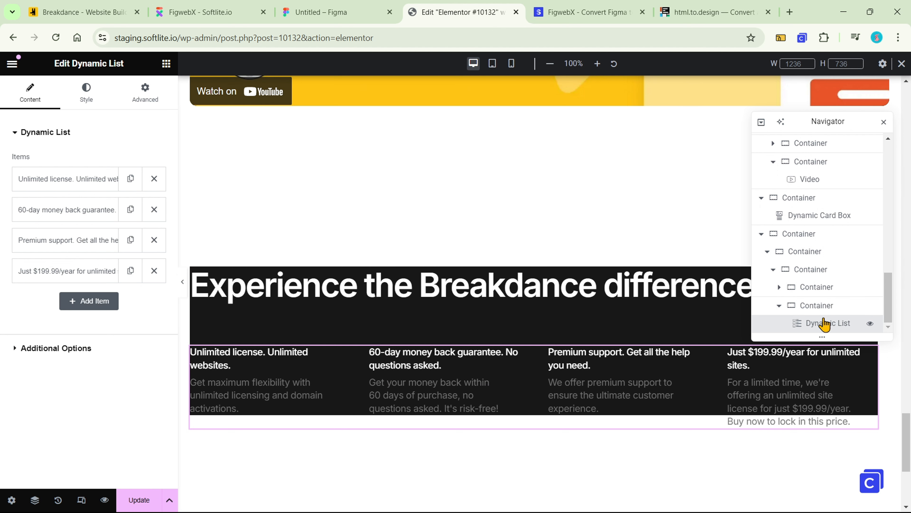
click(87, 182)
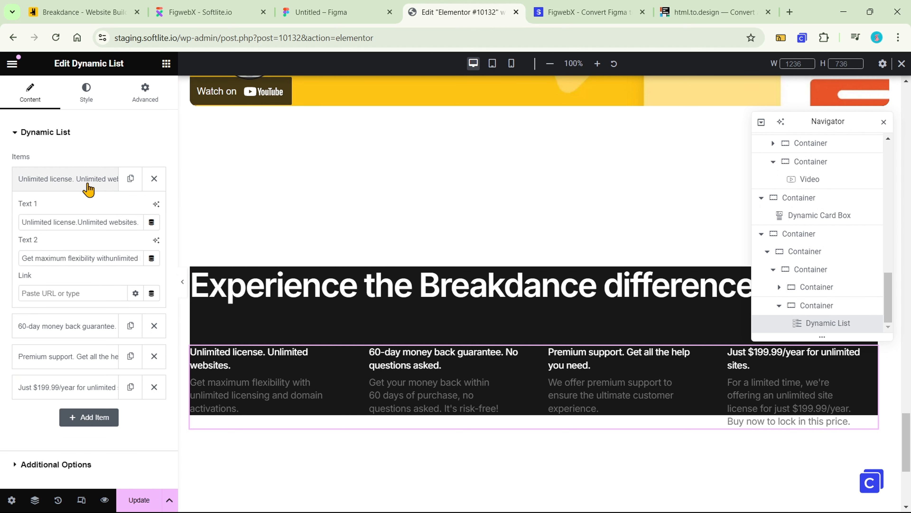
click(76, 187)
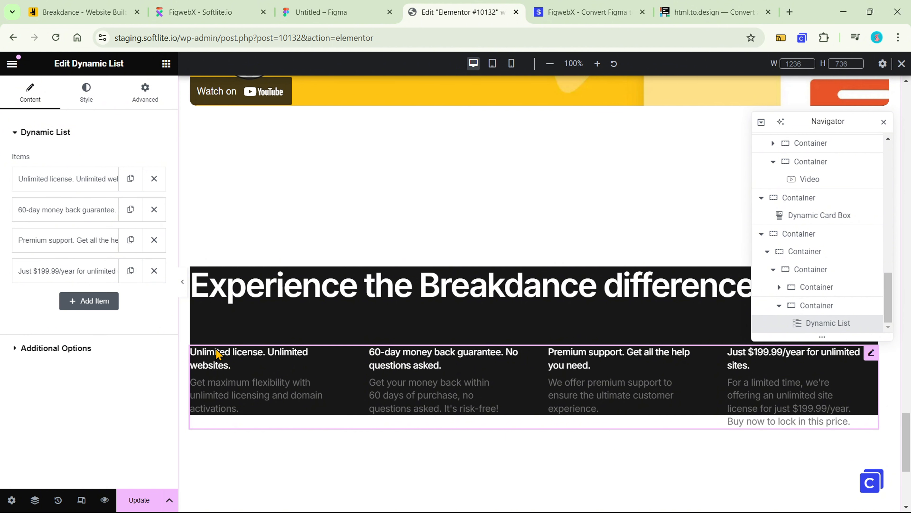
Enable the slider in the Dynamic List's additional options
click(141, 346)
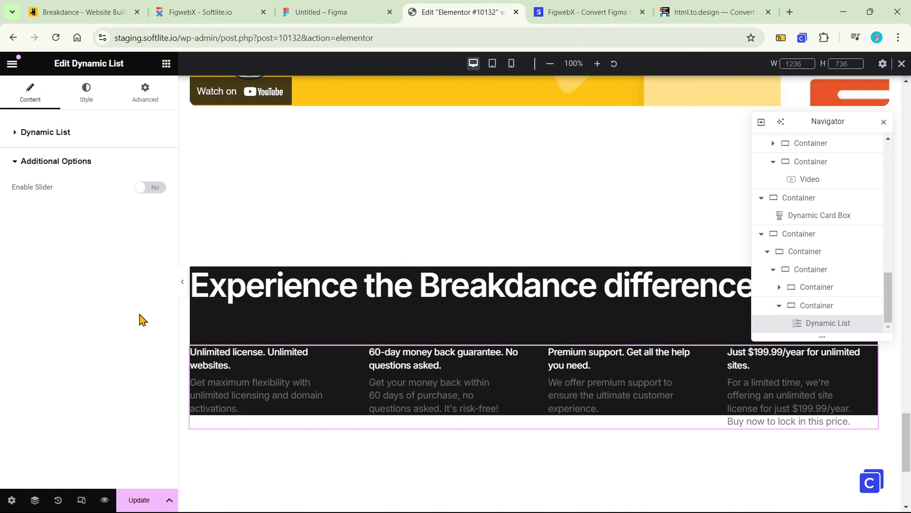
click(157, 187)
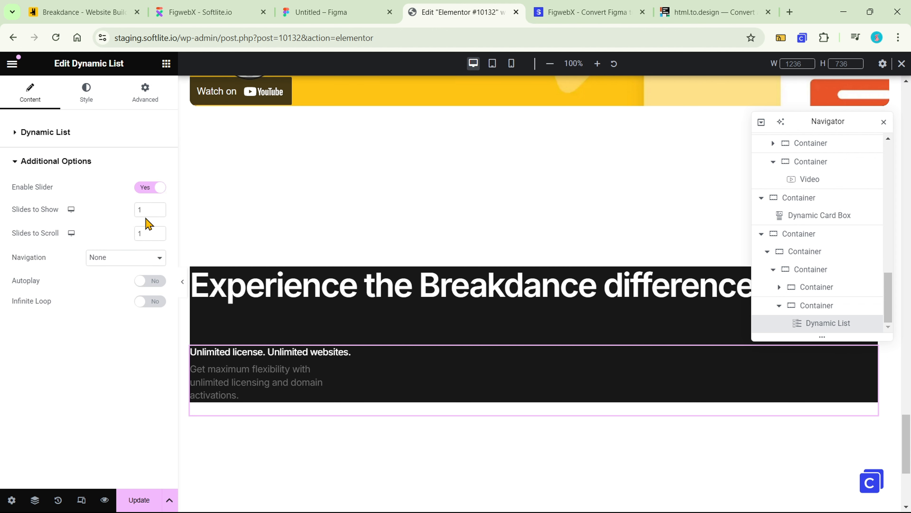
Configure the Dynamic List slider to show 2 slides, with autoplay and infinite loop enabled
click(158, 208)
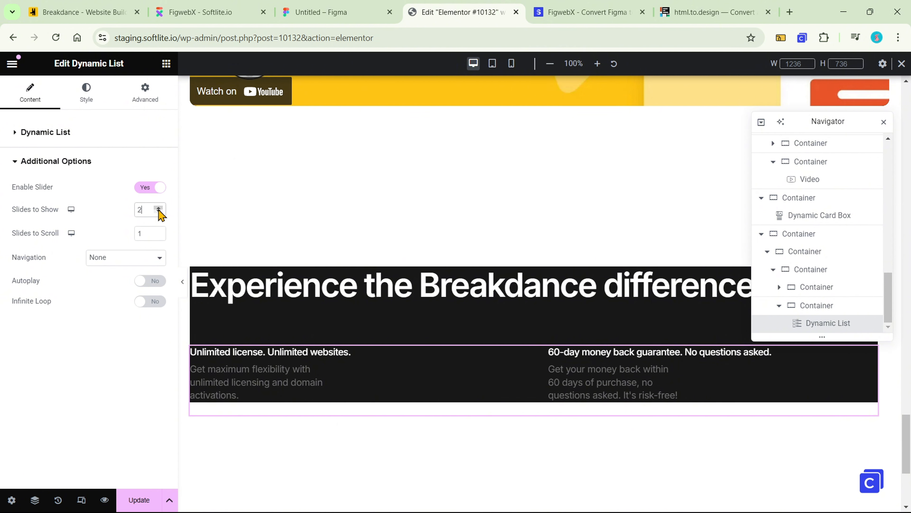
click(158, 207)
click(148, 283)
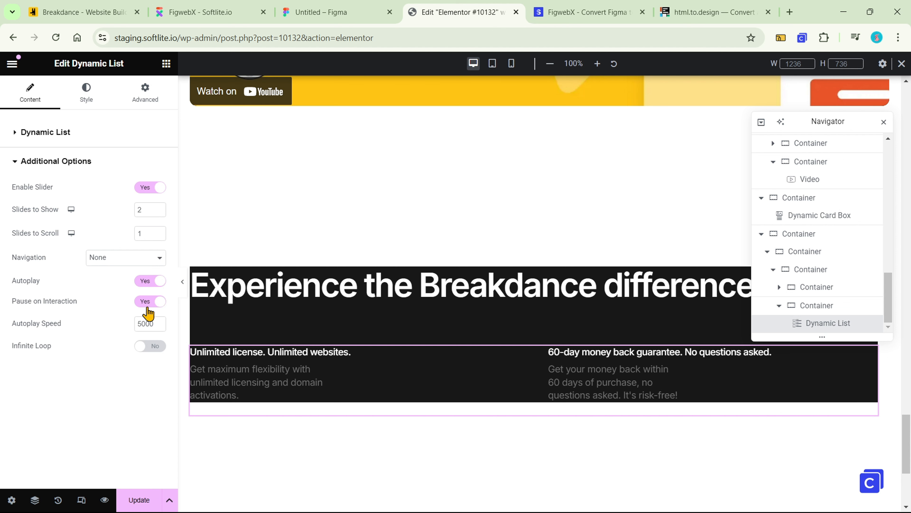
click(147, 346)
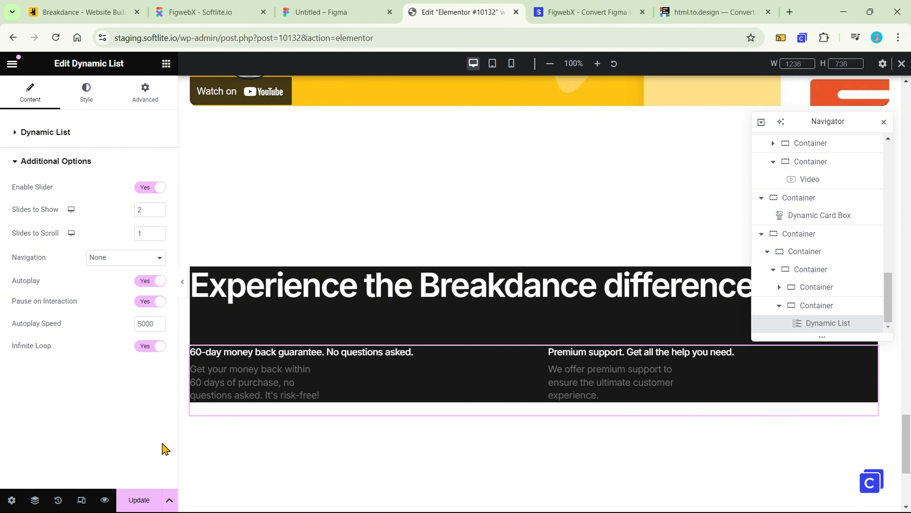
Set the slider's navigation to Arrows and Dots and test it by moving repeatedly to the previous slide
click(157, 259)
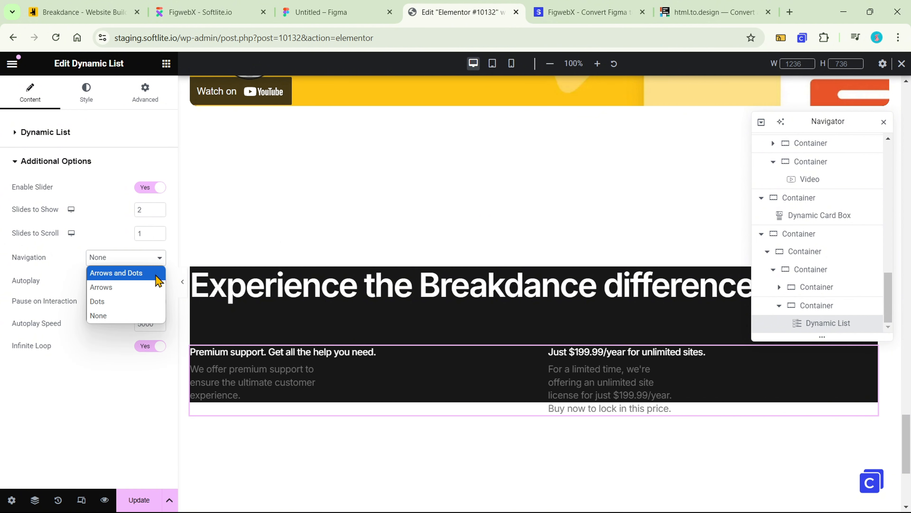
click(157, 269)
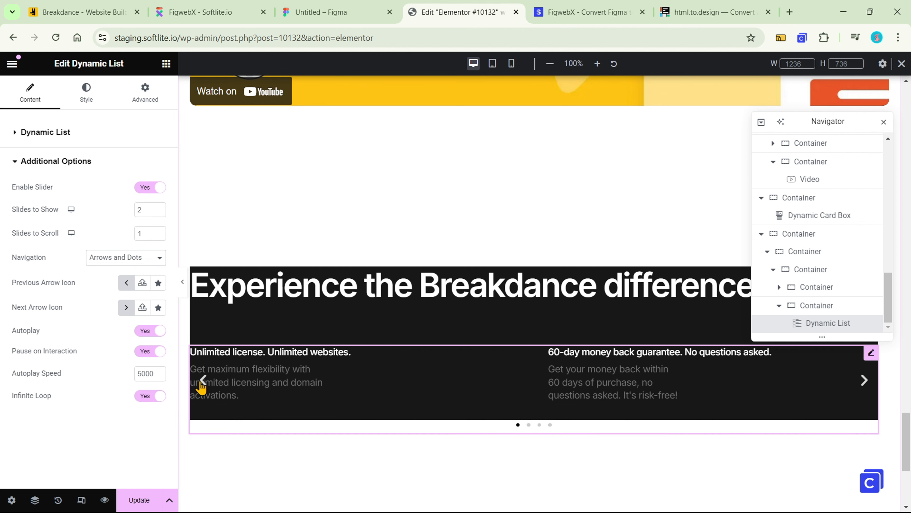
click(202, 381)
click(201, 382)
click(202, 381)
click(201, 381)
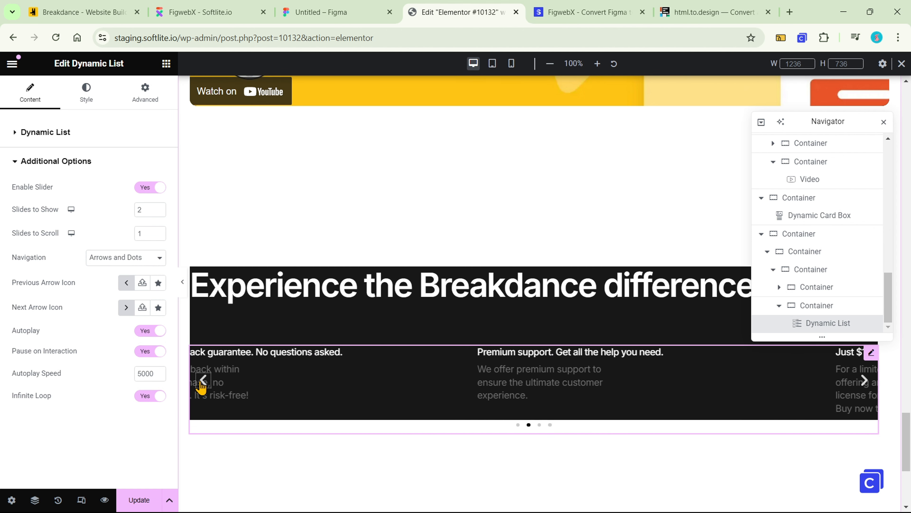
click(202, 381)
scroll(221, 379, up, 15)
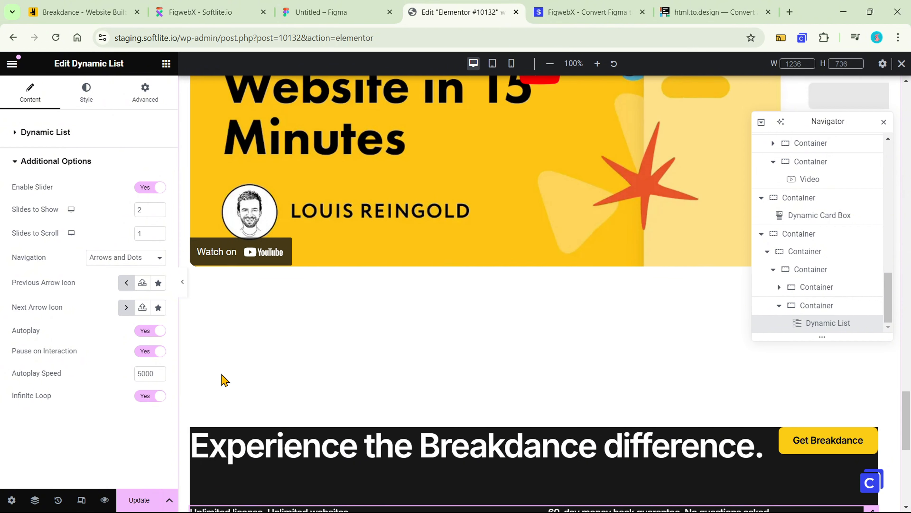